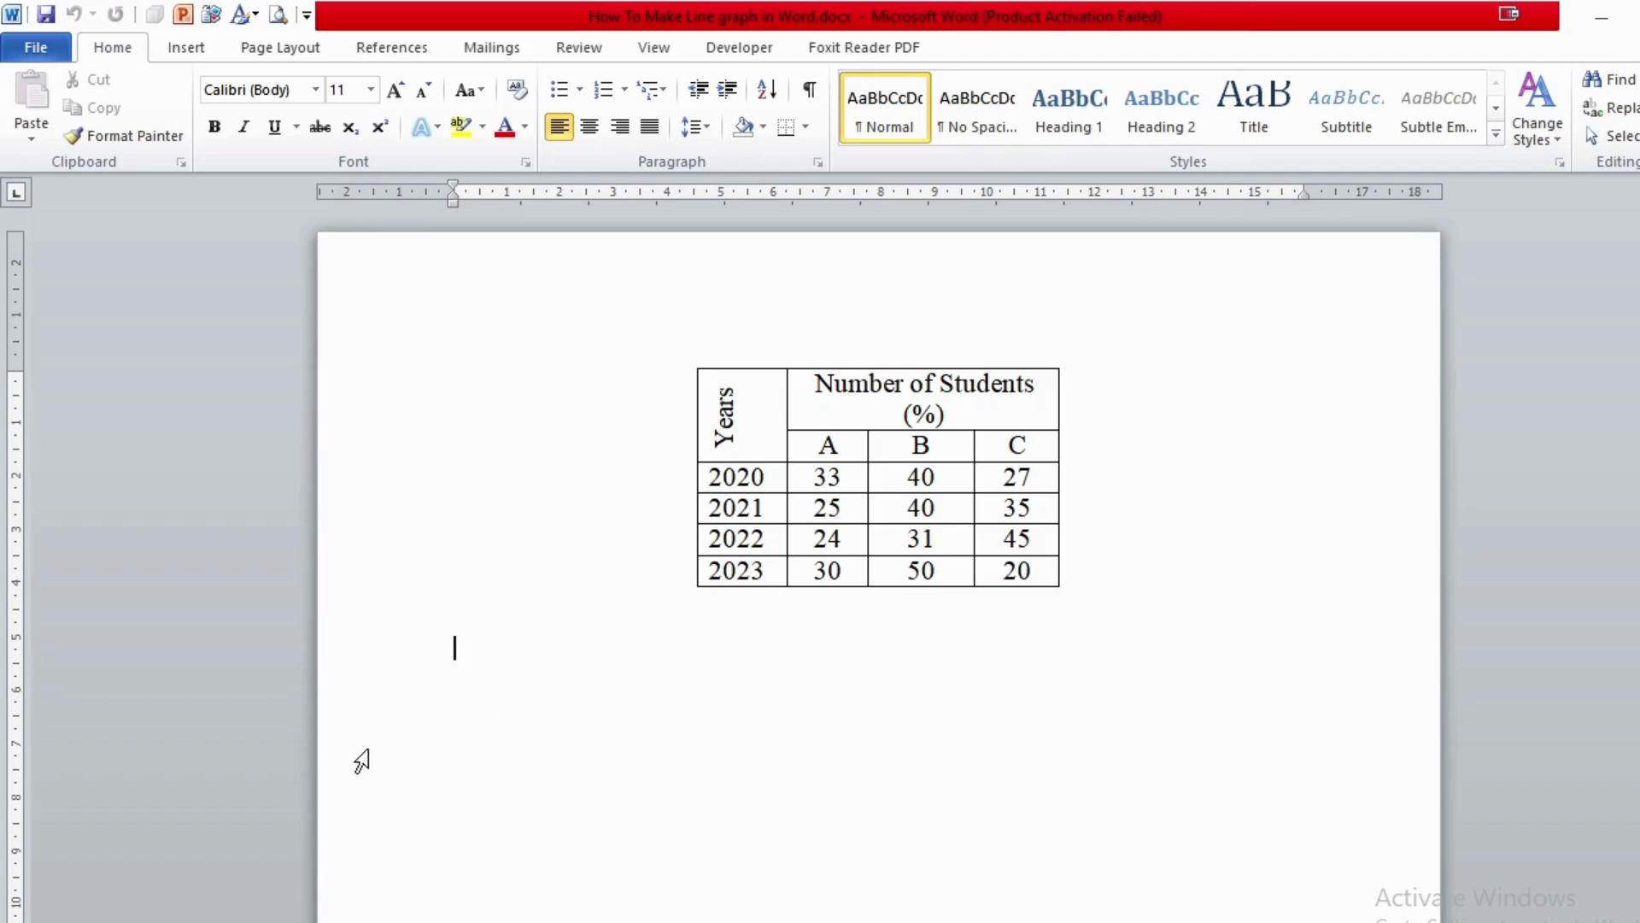
- Insert a Line with Markers chart on the empty line below the student grades table
{"action": "left_click", "coordinate": [390, 681]}
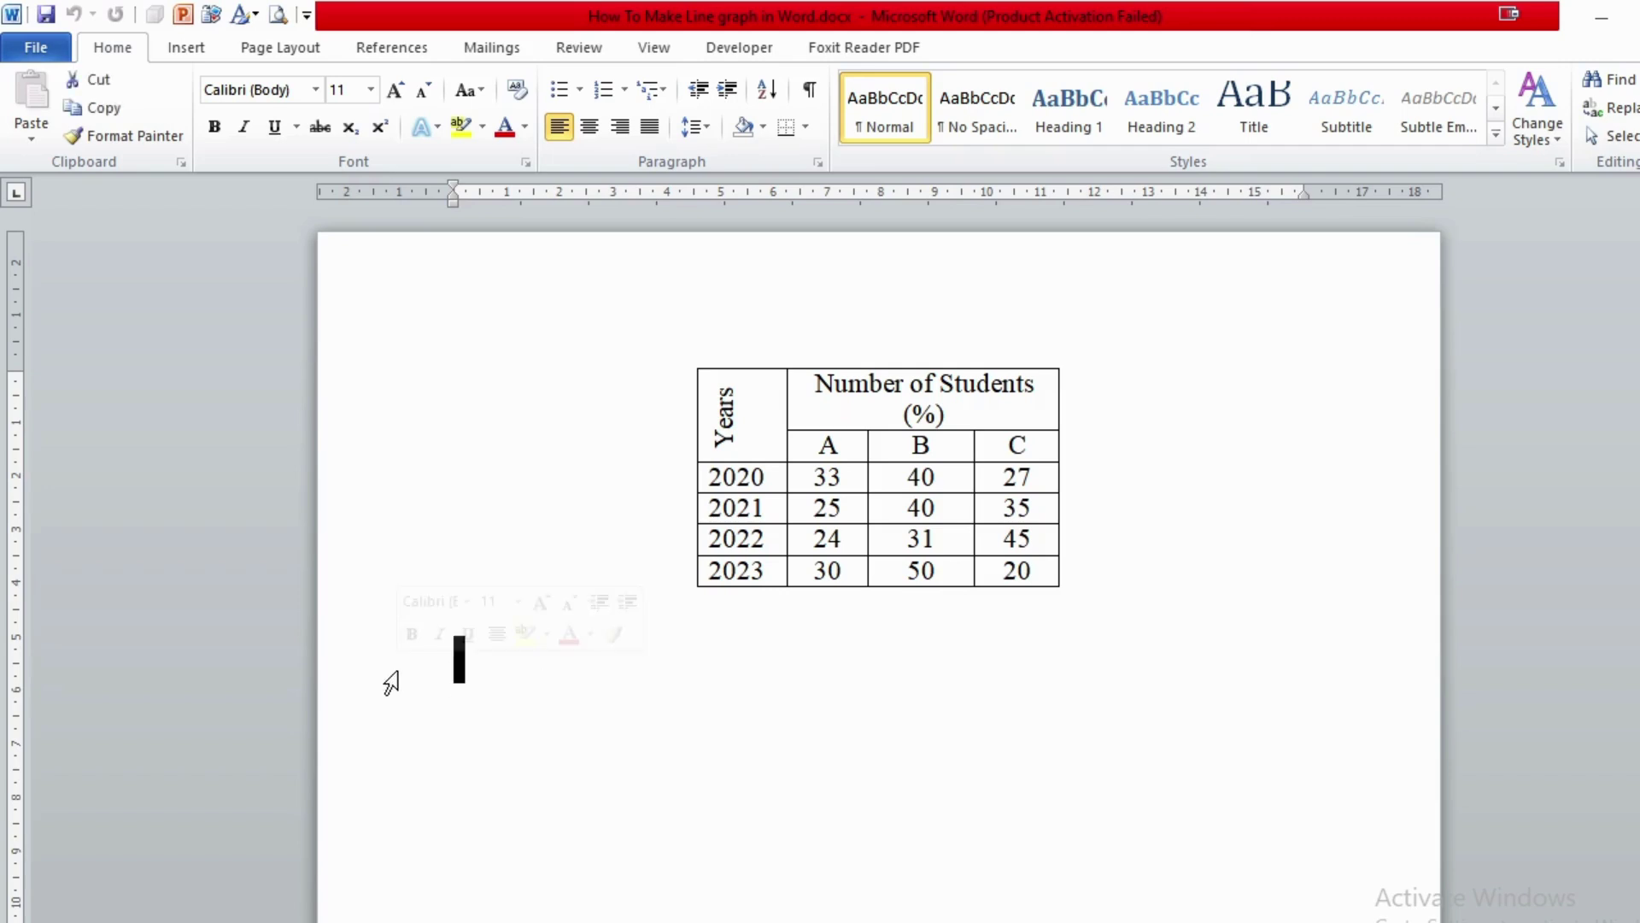
{"action": "left_click", "coordinate": [454, 652]}
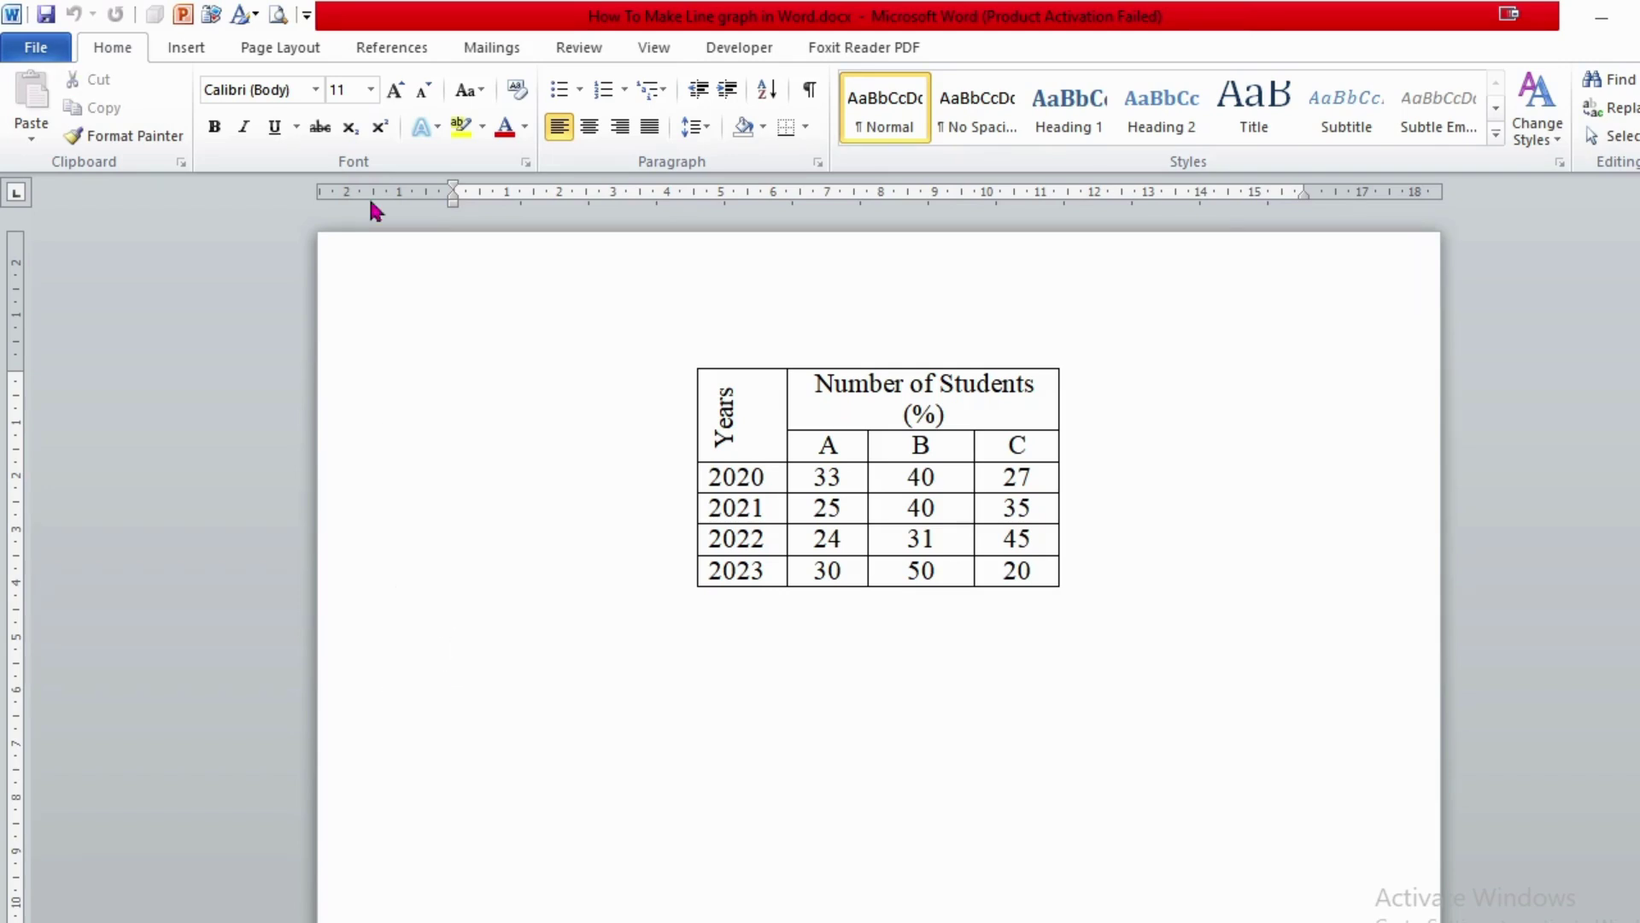
{"action": "left_click", "coordinate": [179, 50]}
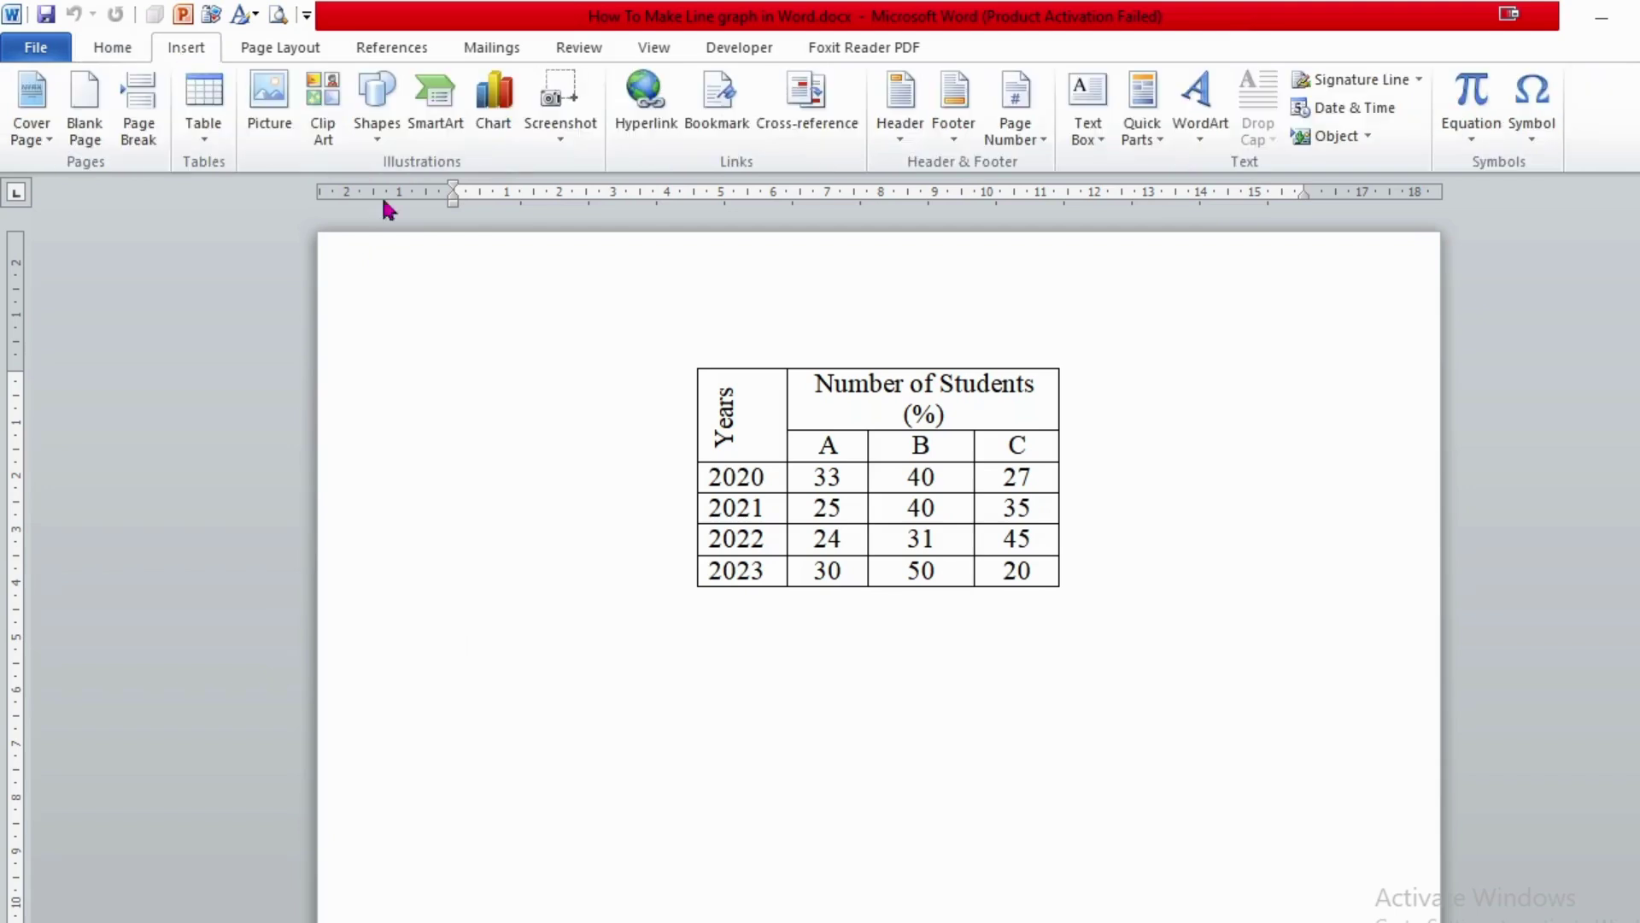
{"action": "left_click", "coordinate": [494, 128]}
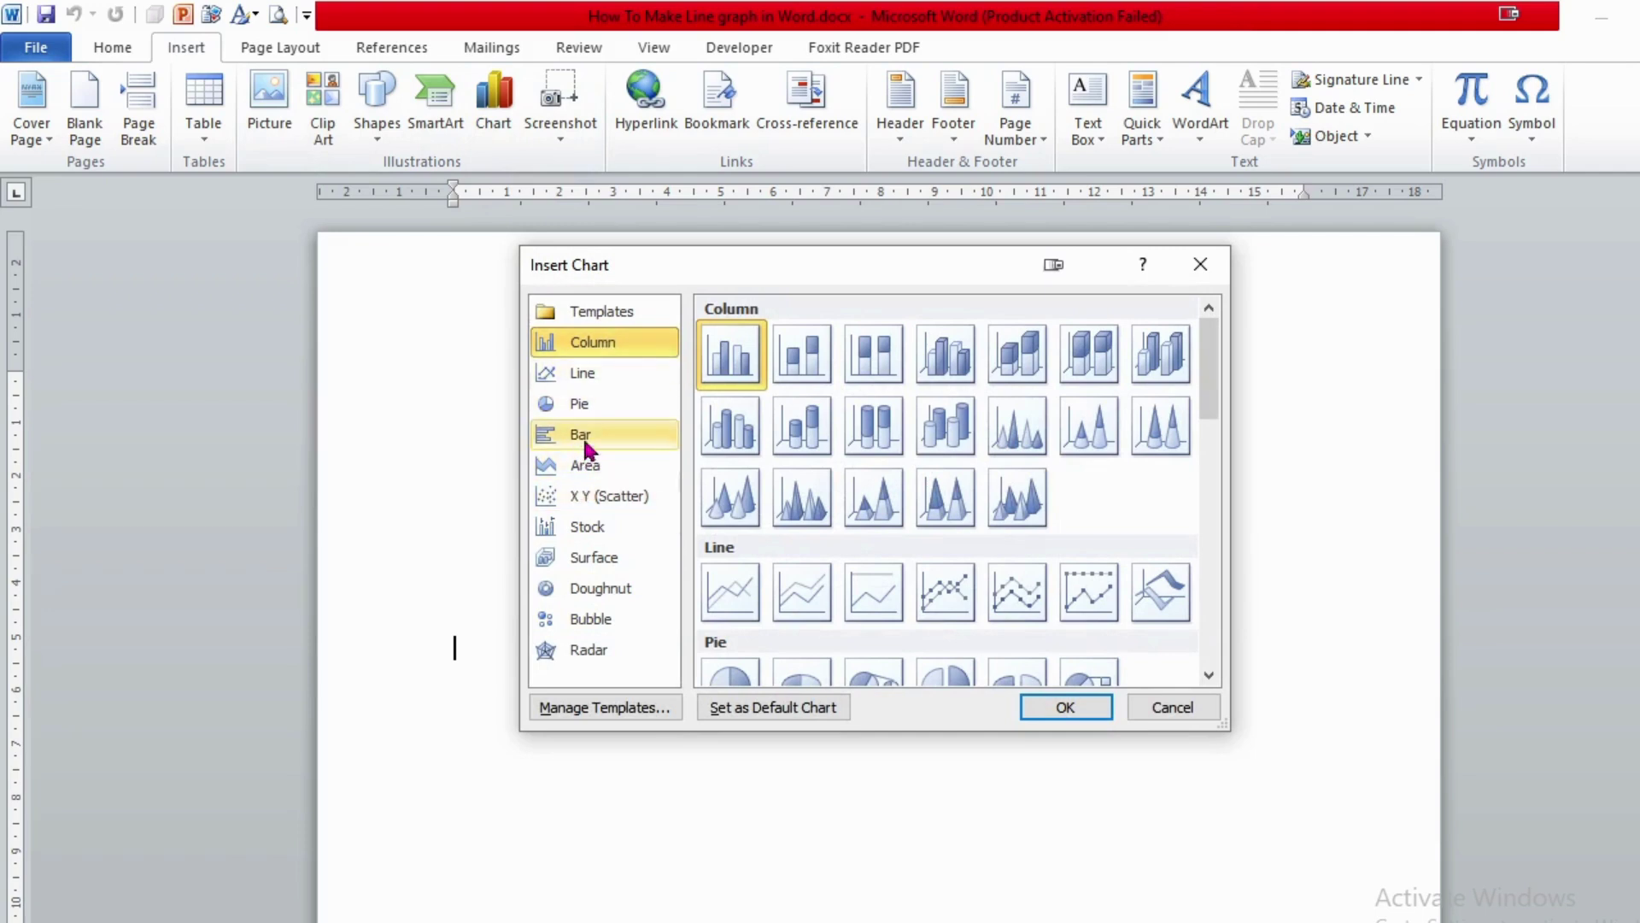
{"action": "left_click", "coordinate": [585, 376]}
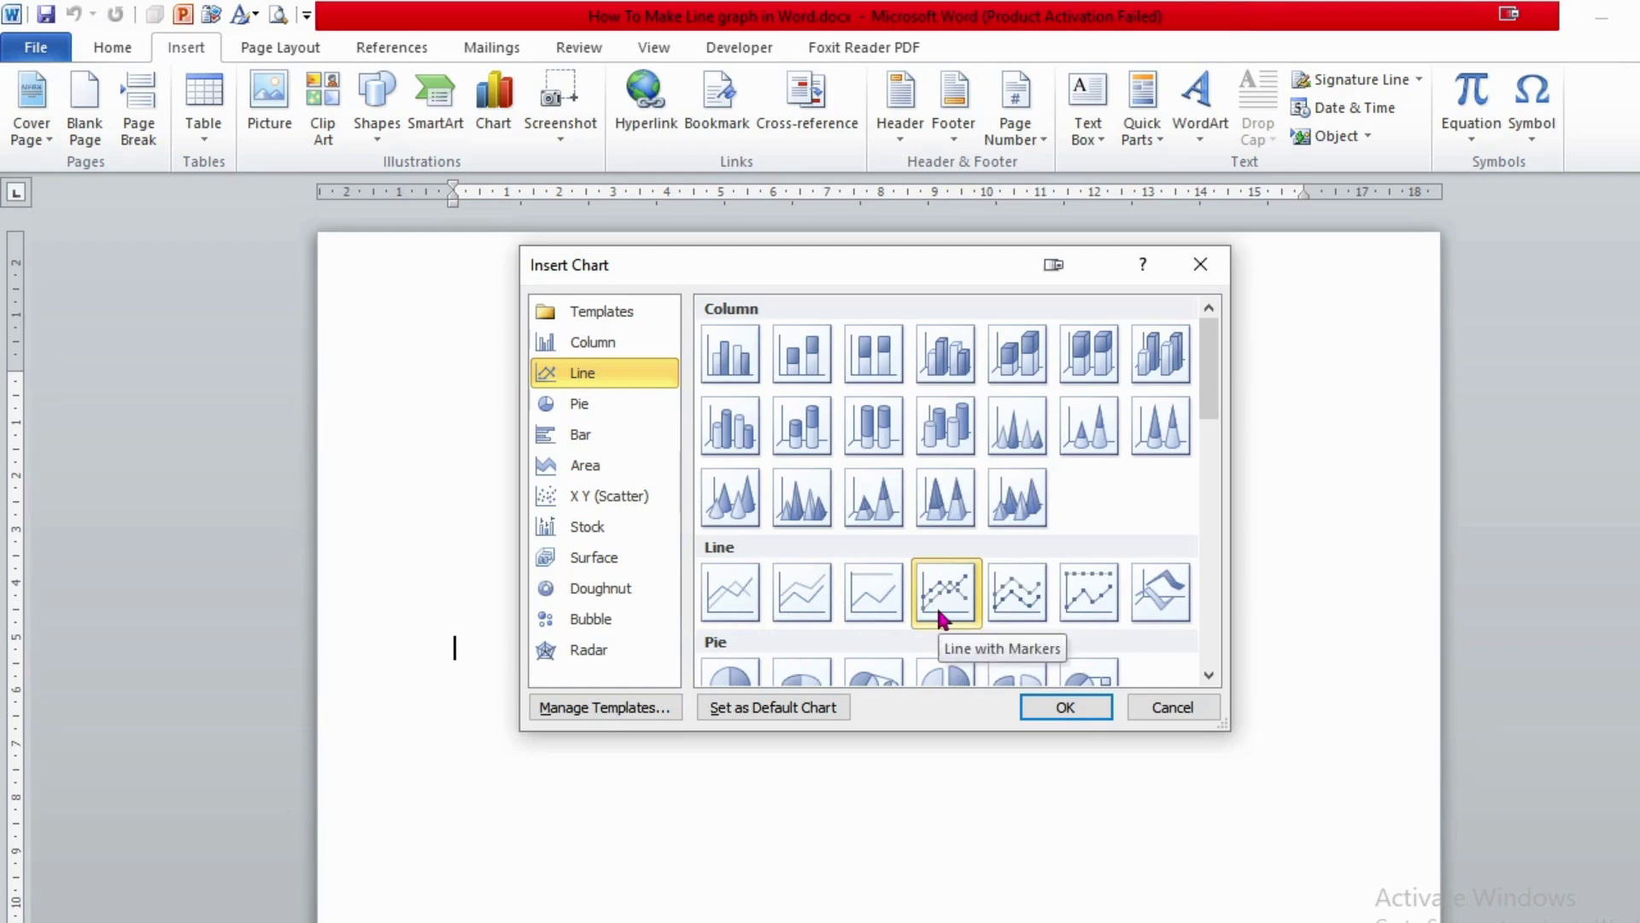
{"action": "left_click", "coordinate": [1065, 709]}
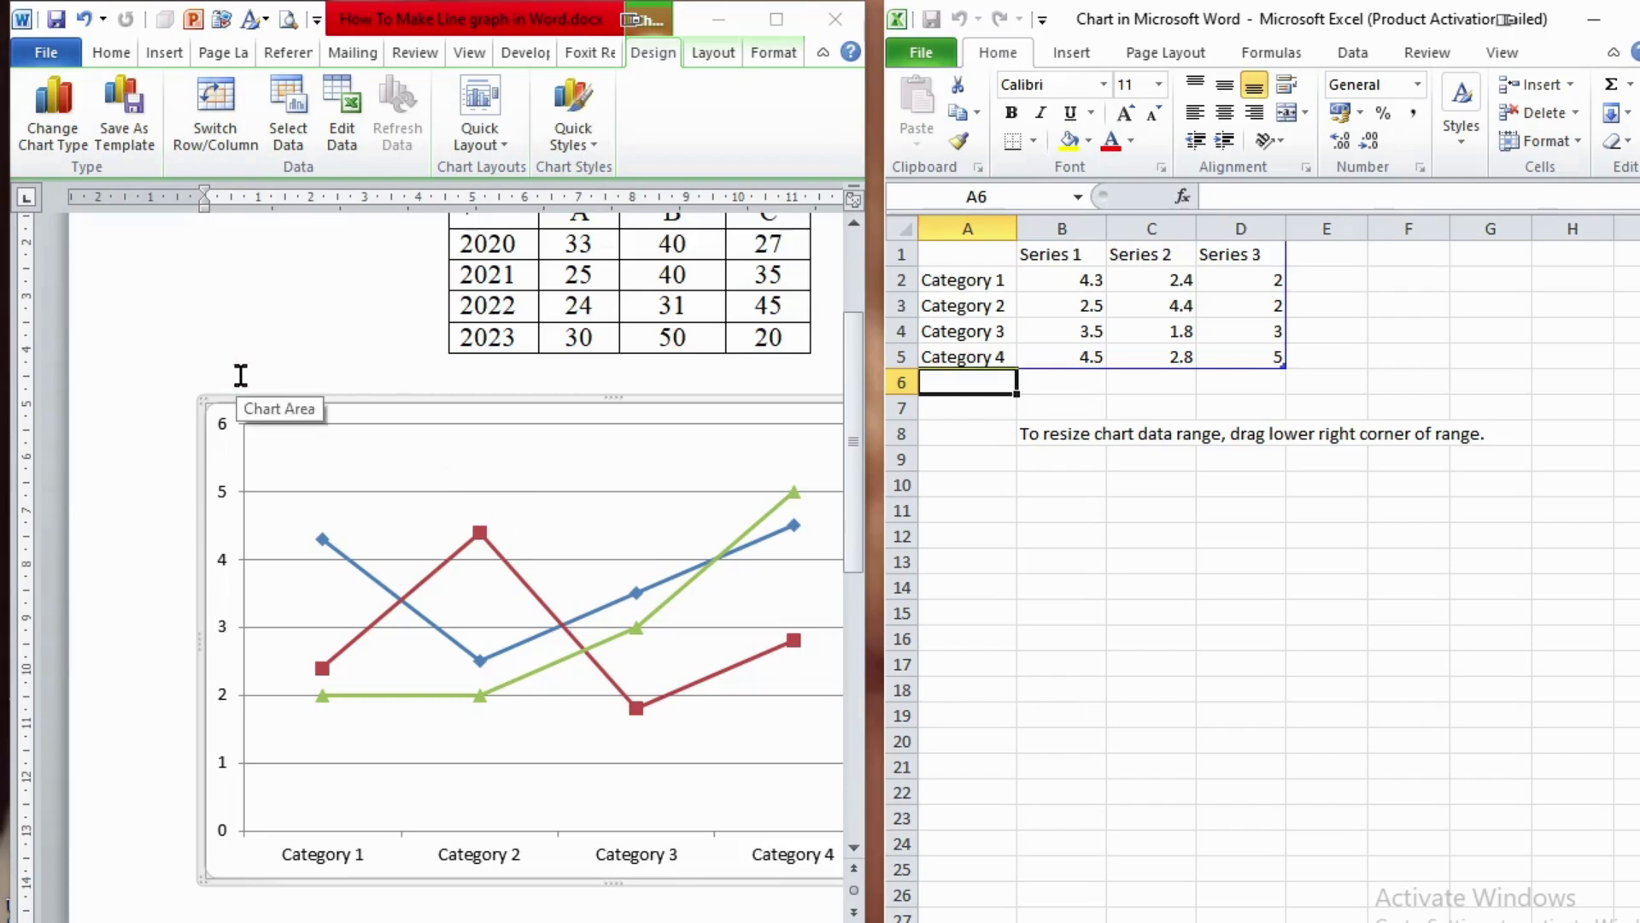
- Resize the document and chart data windows so the full chart and the worksheet fit side by side
{"action": "left_click", "coordinate": [279, 357]}
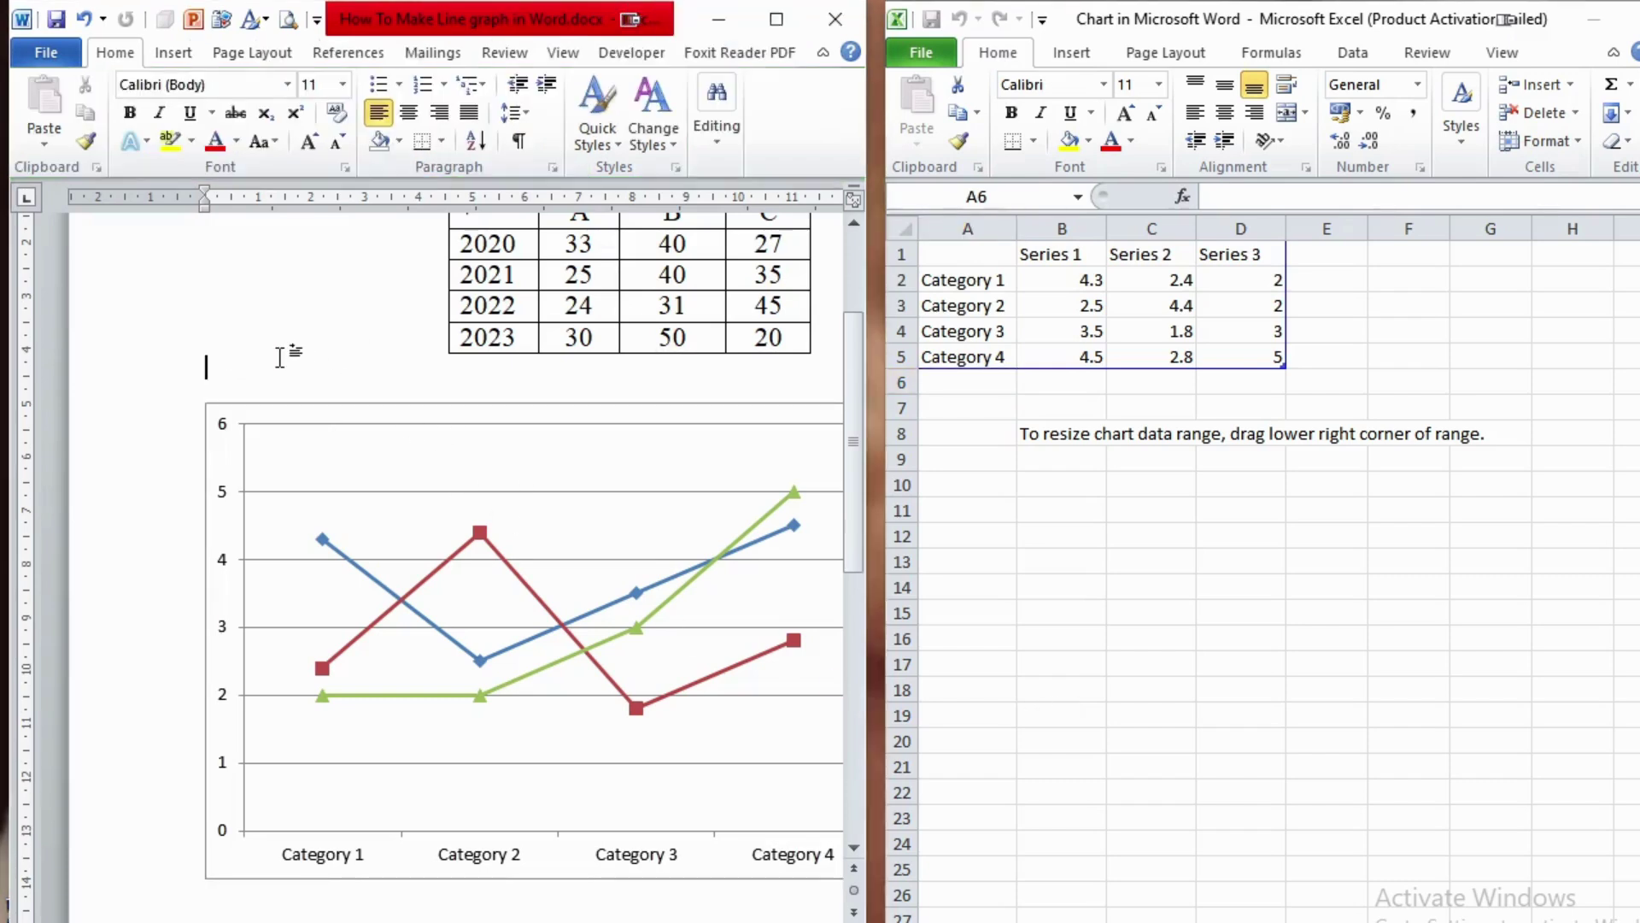
{"action": "left_click", "coordinate": [1299, 621]}
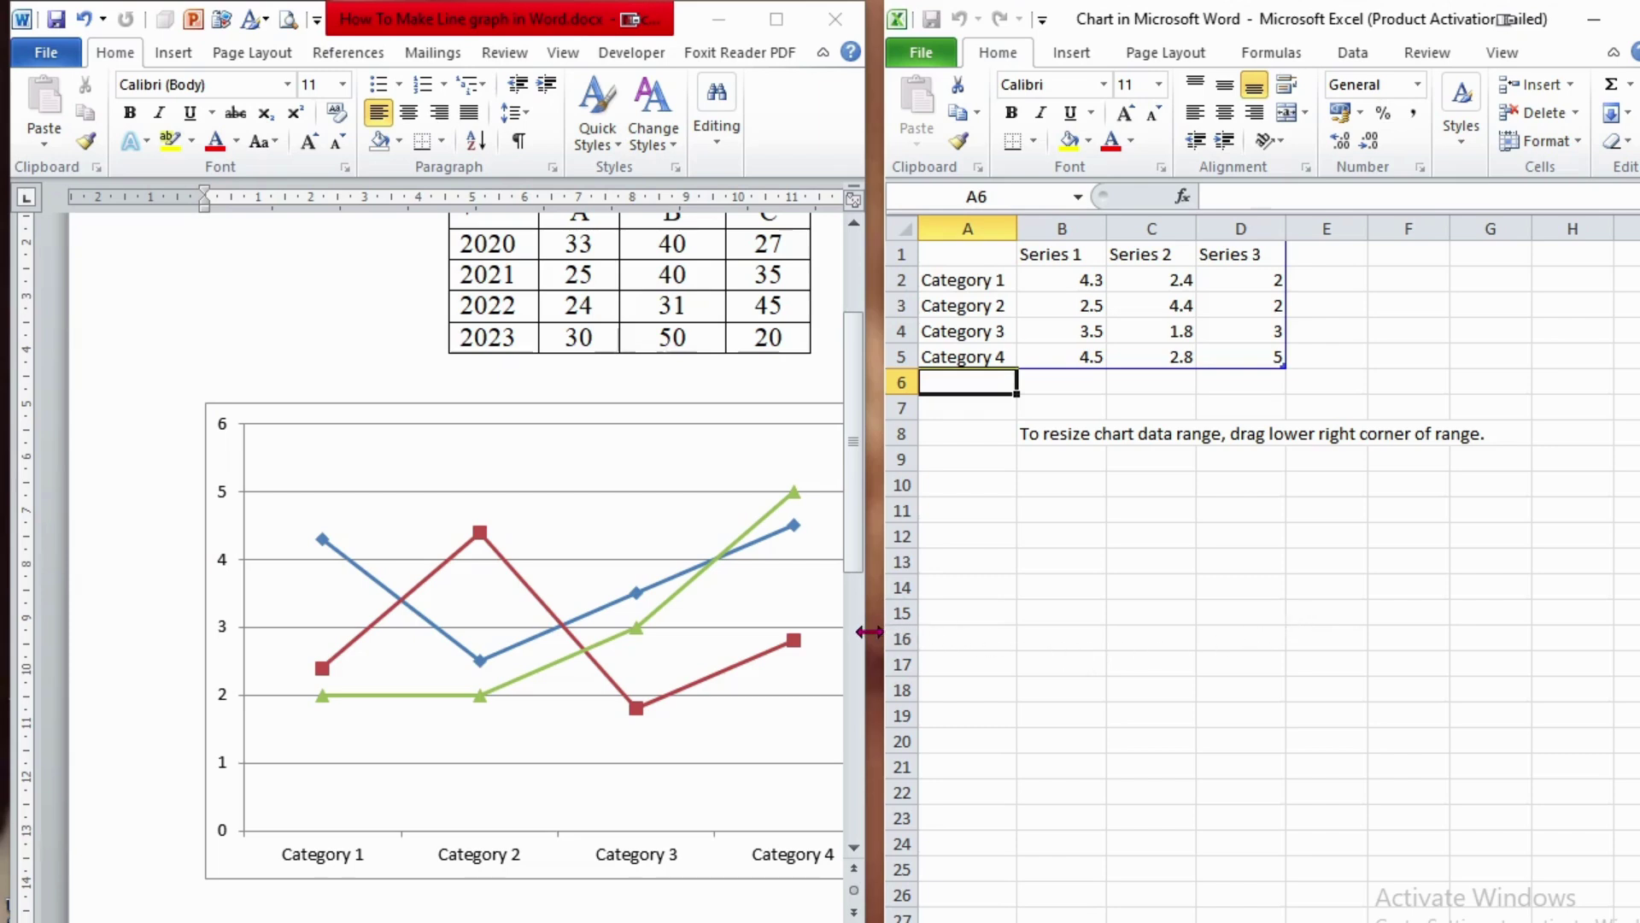
{"action": "left_click_drag", "start_coordinate": [869, 631], "coordinate": [909, 634]}
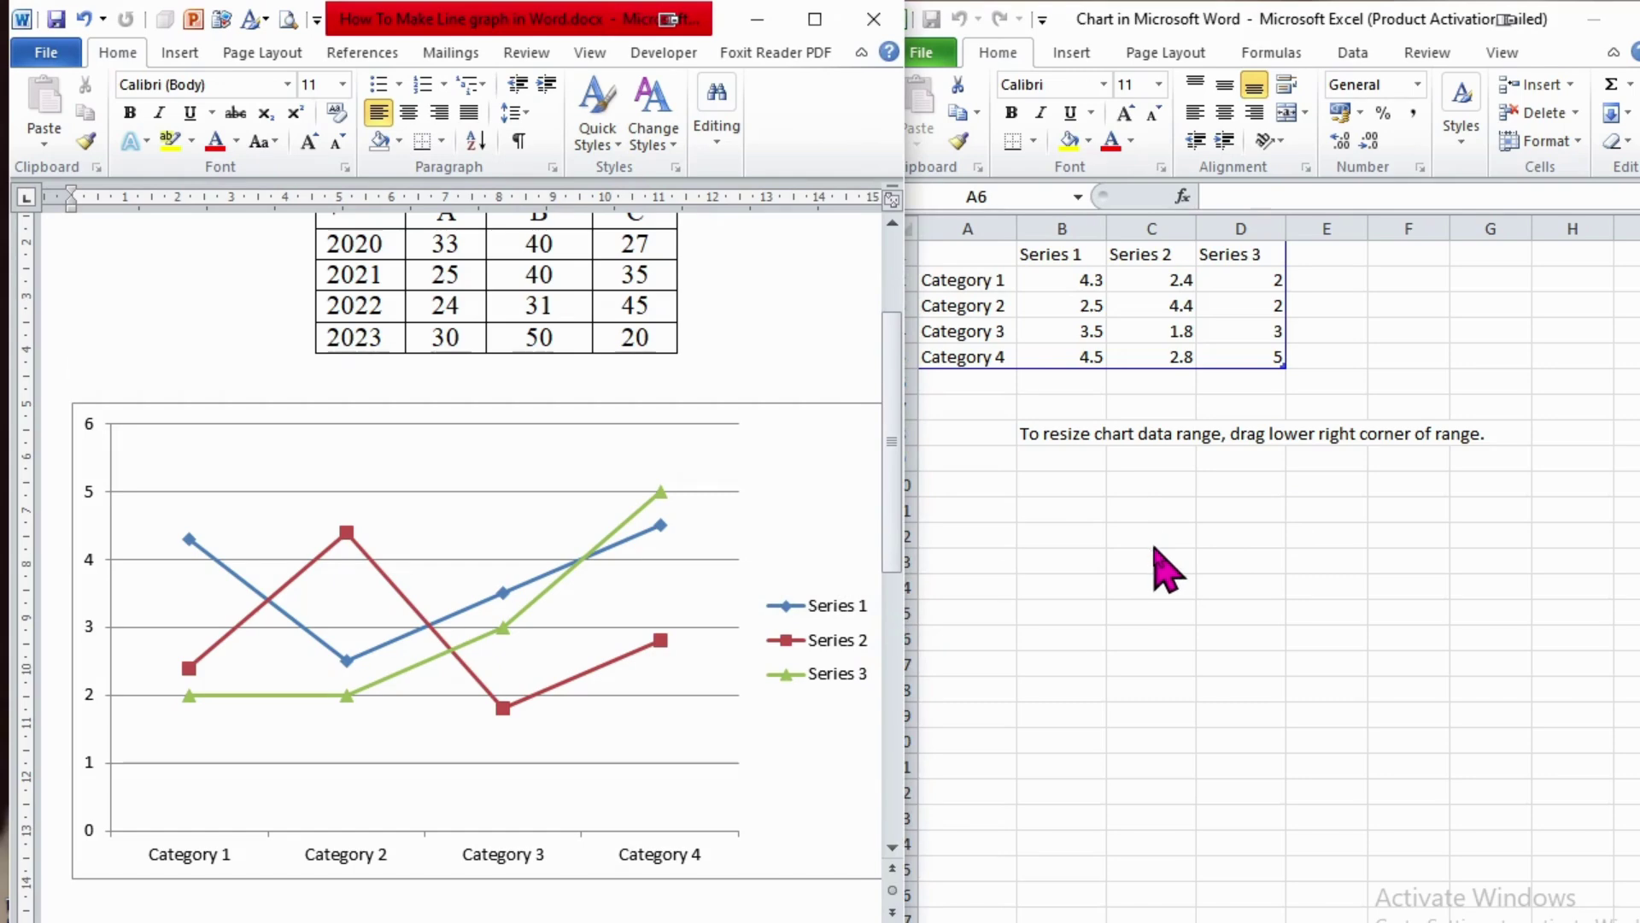
{"action": "left_click", "coordinate": [1236, 588]}
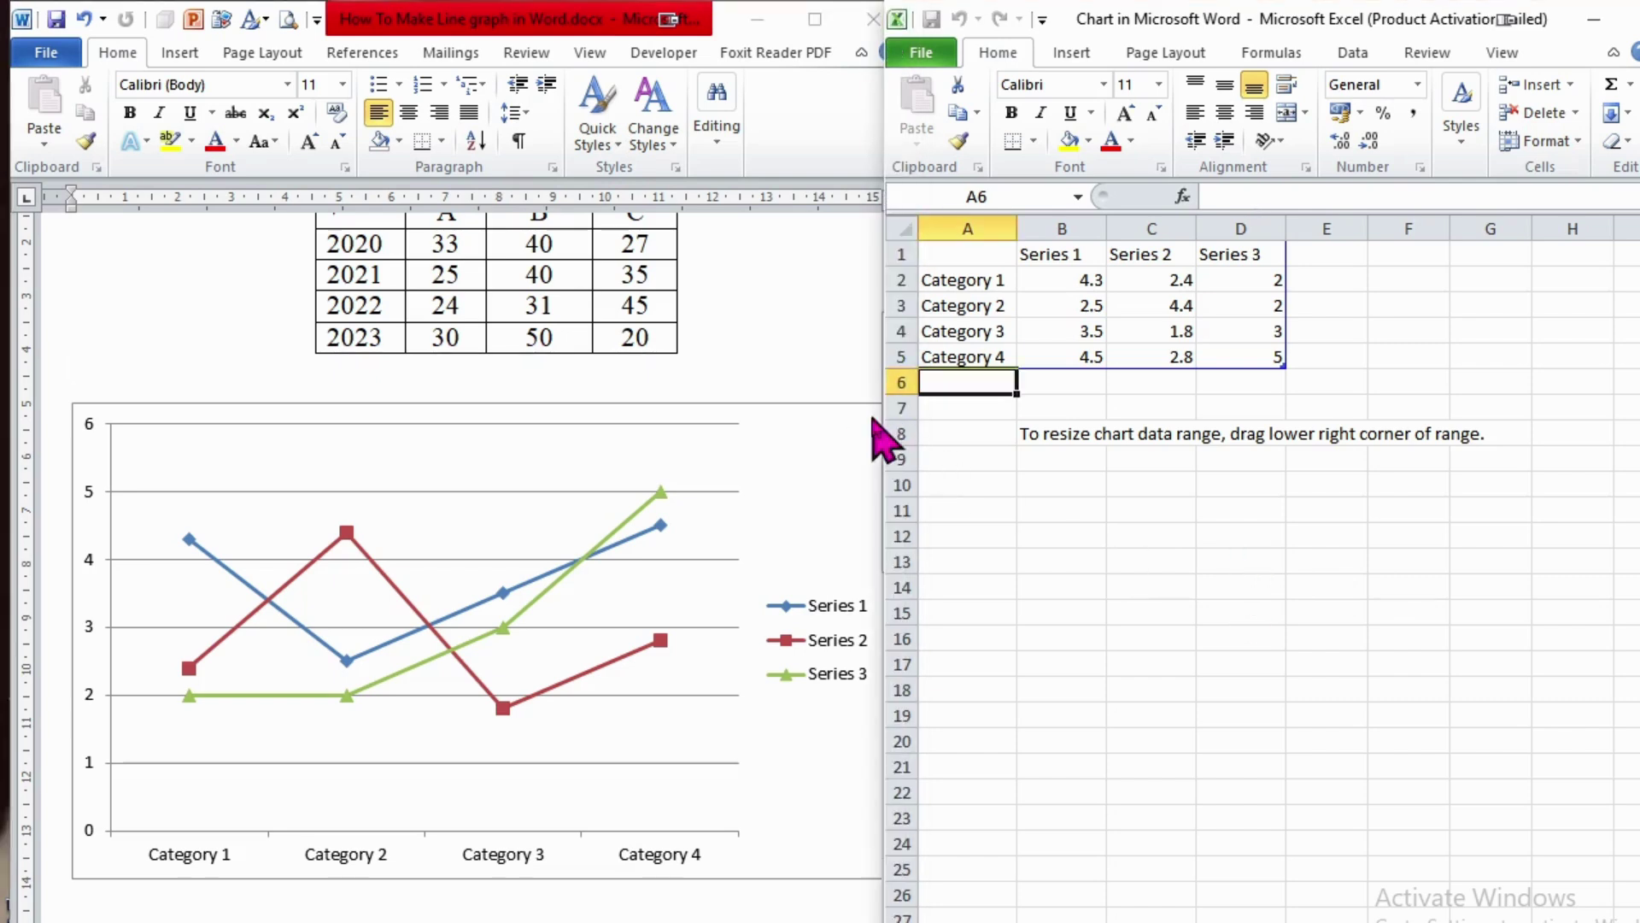
{"action": "mouse_move", "coordinate": [898, 424]}
{"action": "left_mouse_down"}
{"action": "mouse_move", "coordinate": [882, 428]}
{"action": "mouse_move", "coordinate": [905, 431]}
{"action": "left_mouse_up"}
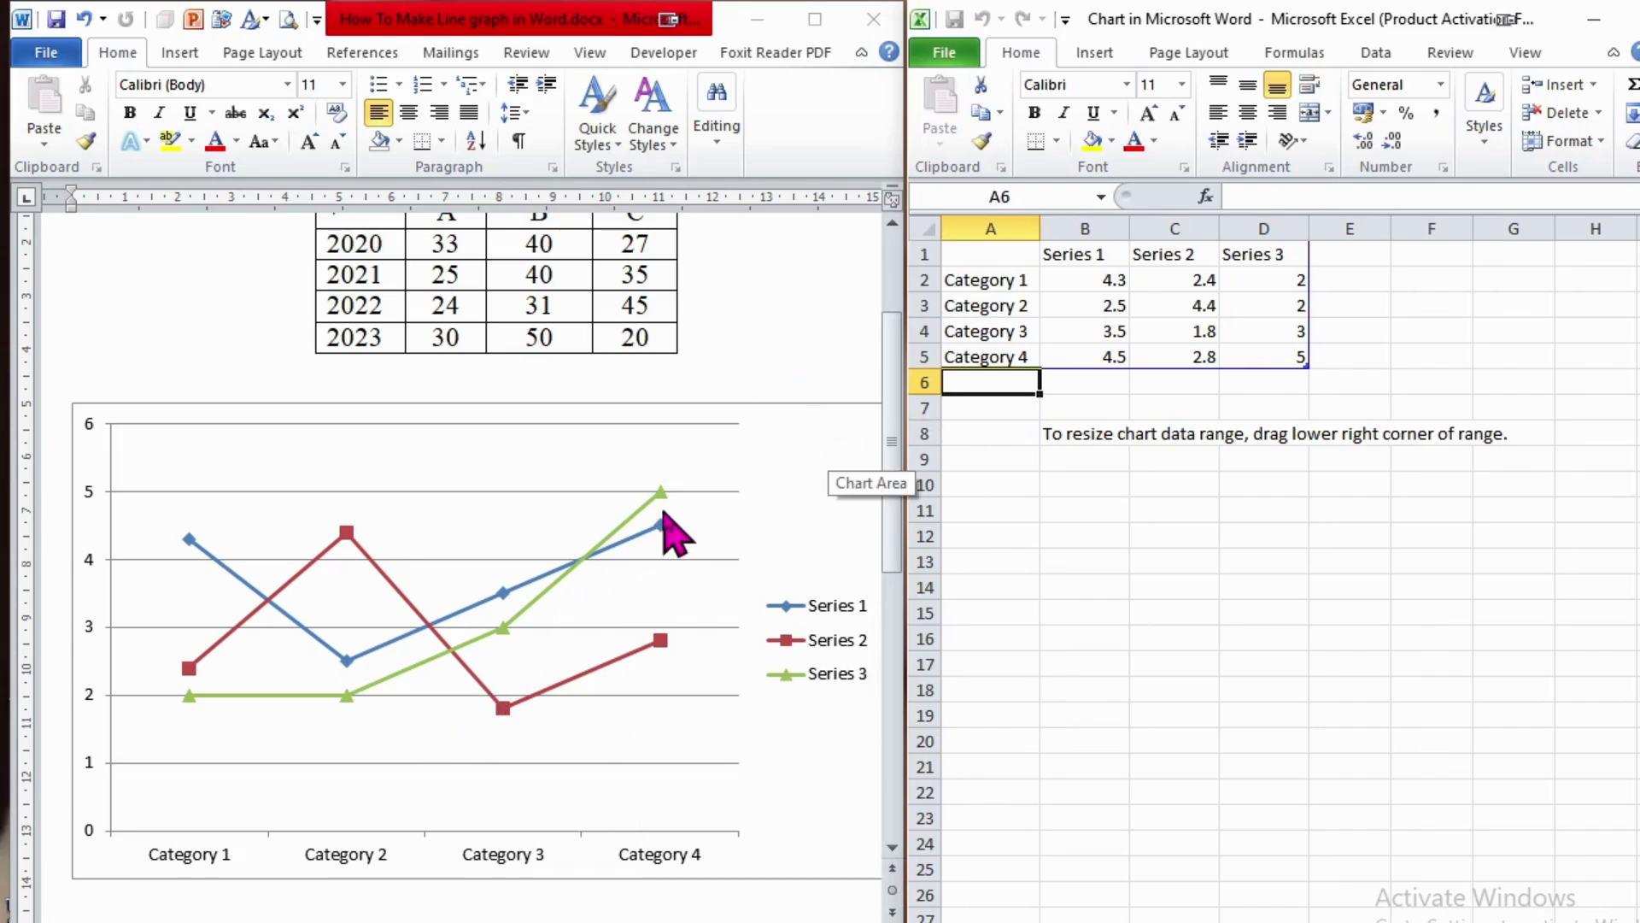
{"action": "left_click", "coordinate": [722, 454]}
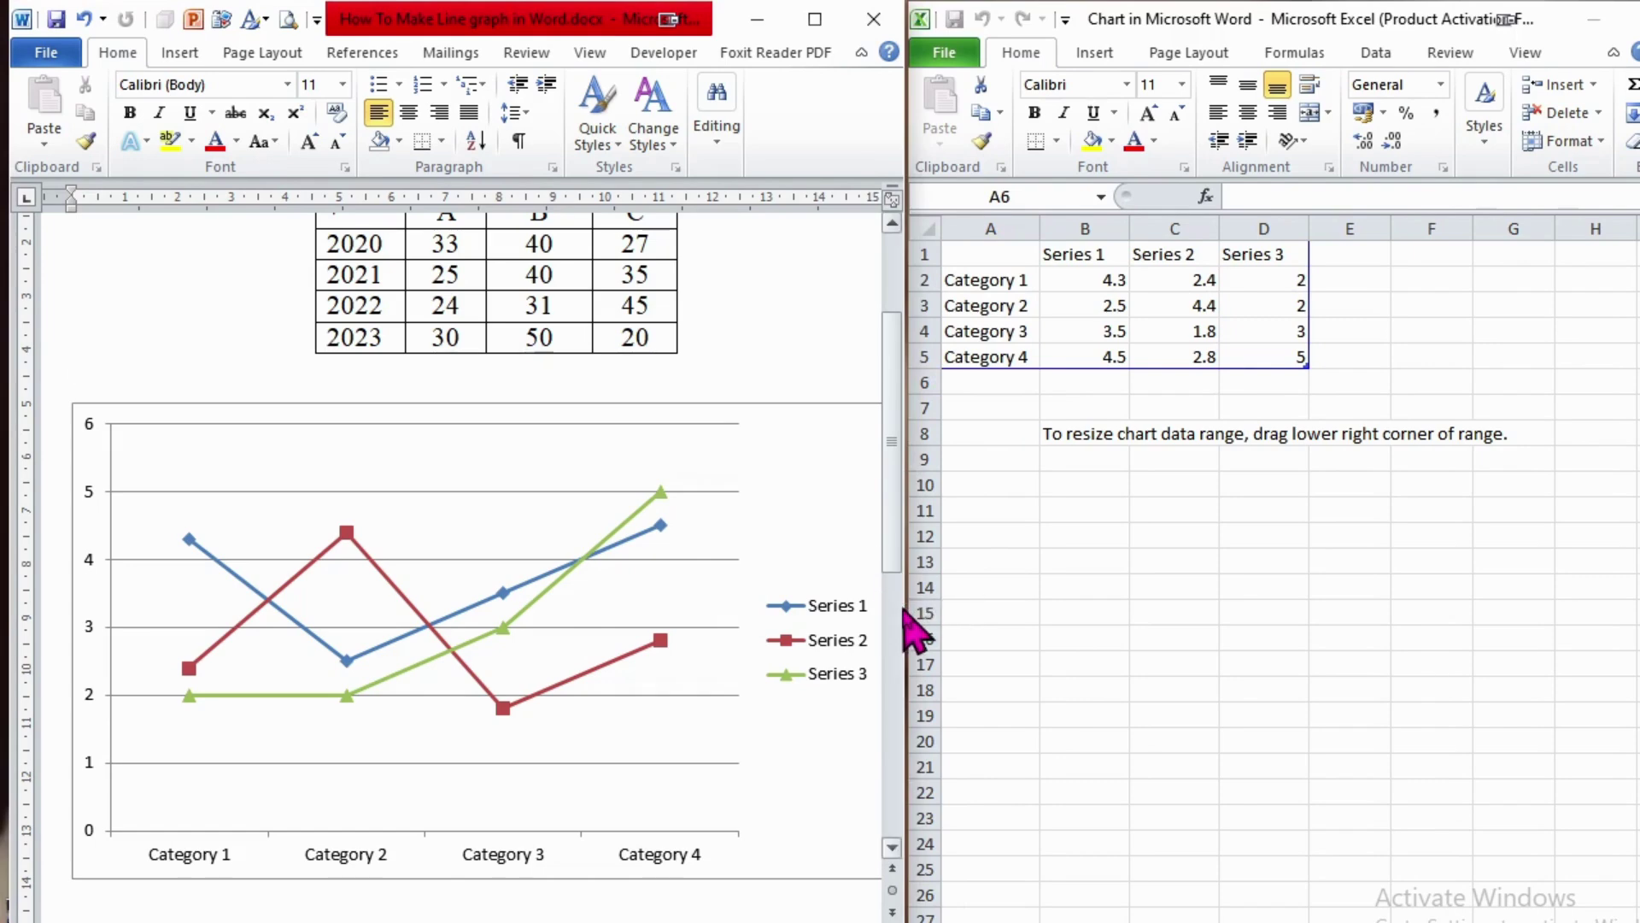
{"action": "mouse_move", "coordinate": [908, 584]}
{"action": "left_mouse_down"}
{"action": "mouse_move", "coordinate": [931, 585]}
{"action": "mouse_move", "coordinate": [910, 585]}
{"action": "left_mouse_up"}
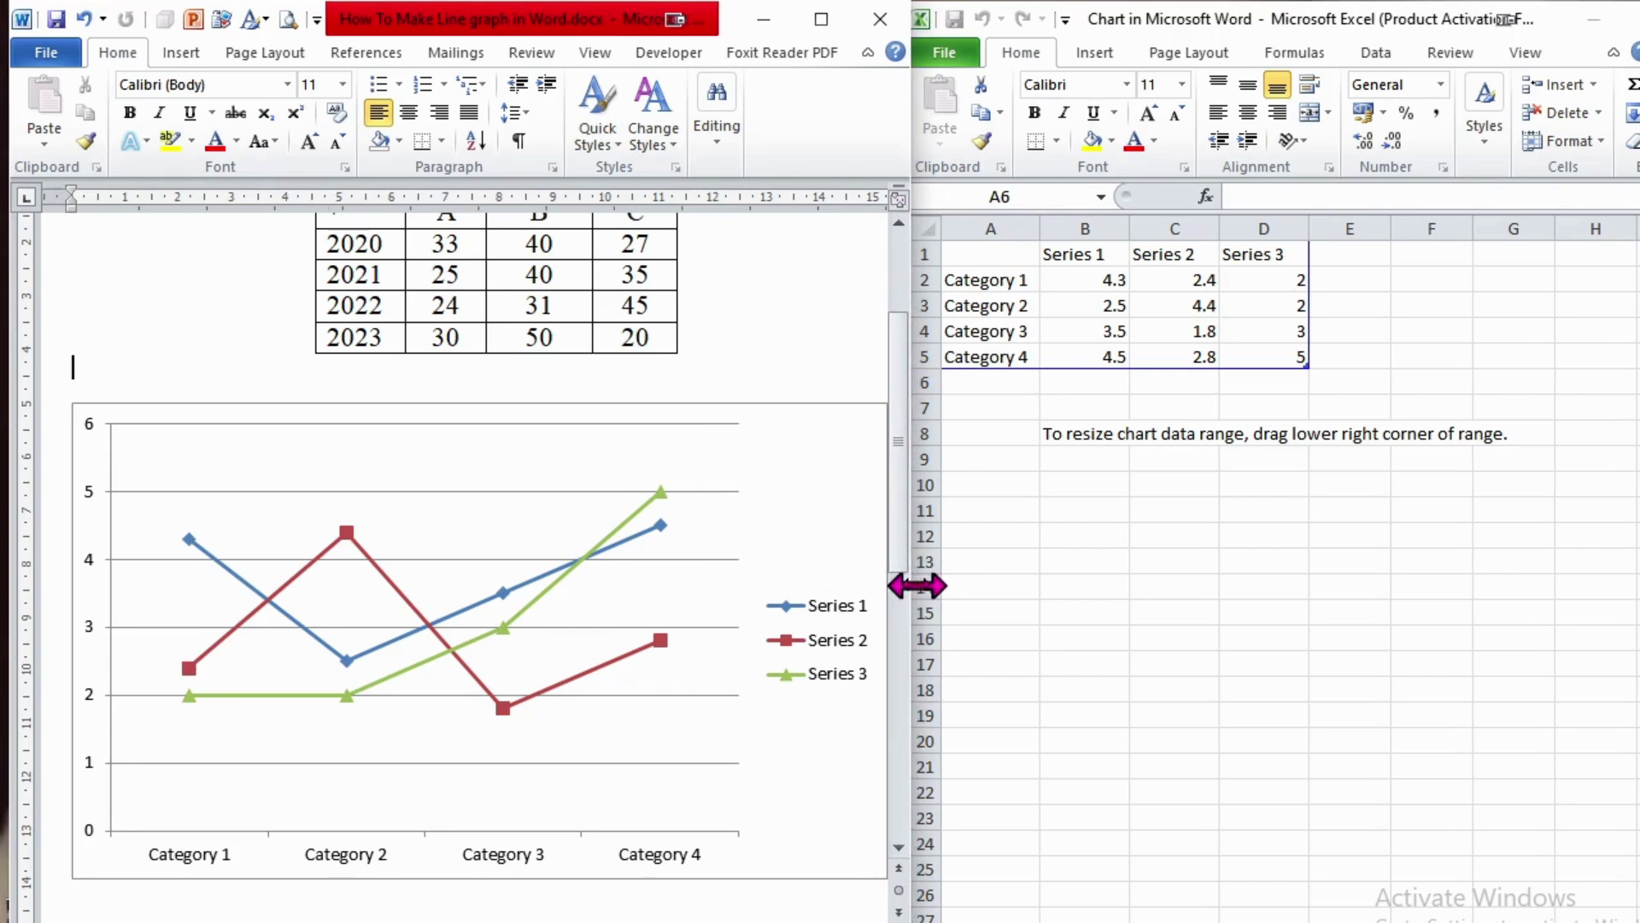
{"action": "left_click", "coordinate": [1155, 574]}
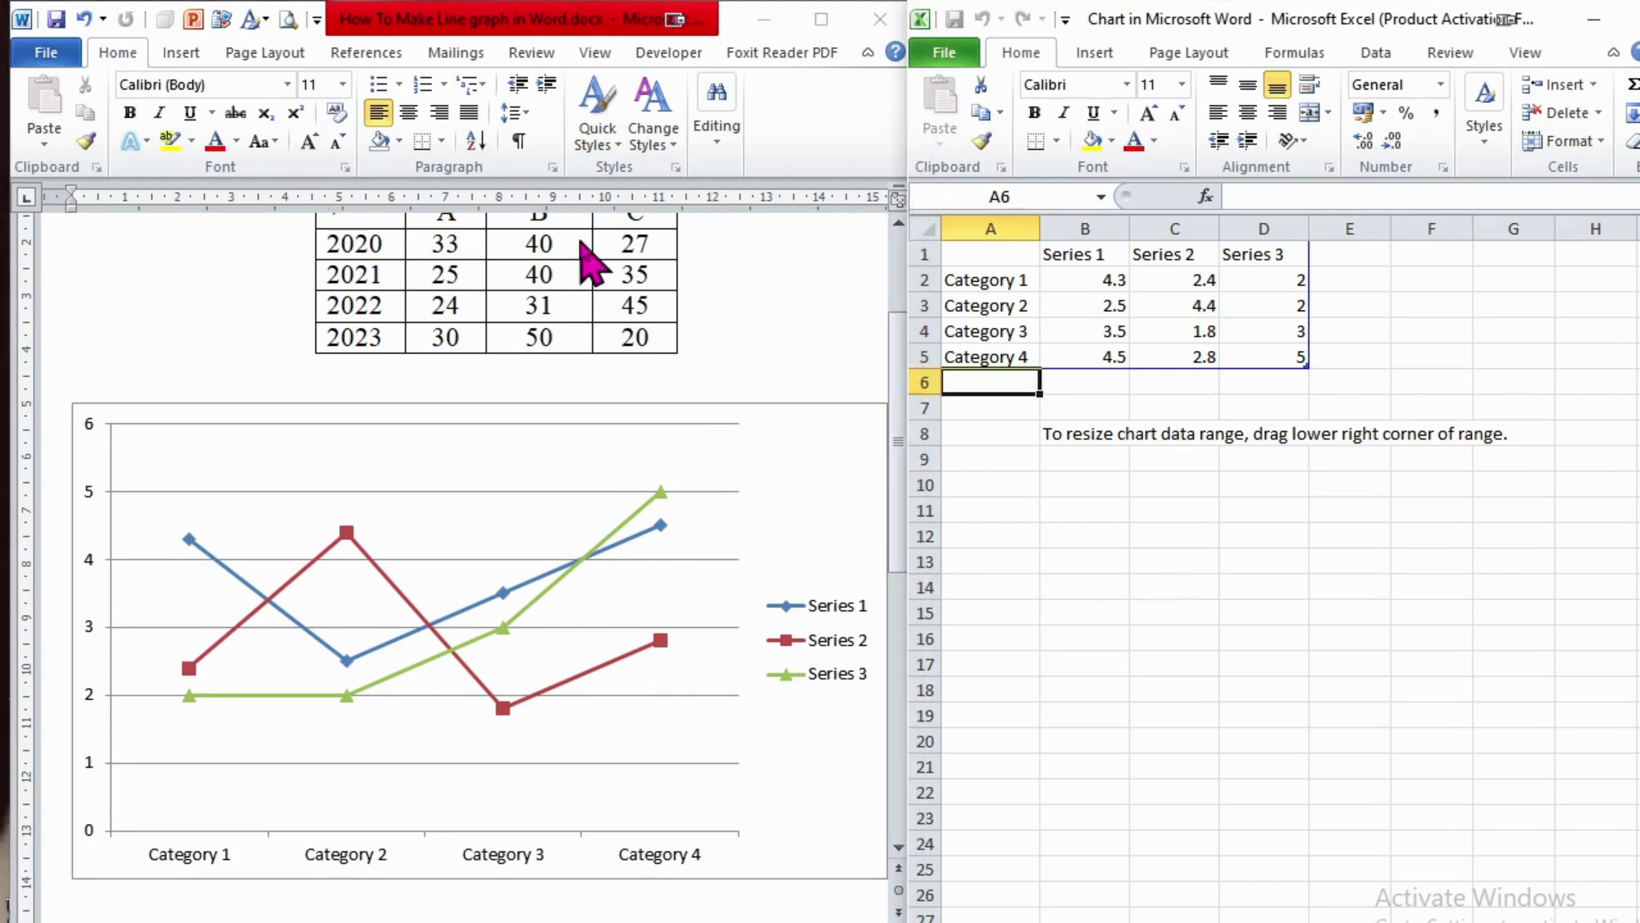
- Replace the category labels in cells A2 to A5 of the chart data with 2020, 2021, 2022 and 2023
{"action": "left_click", "coordinate": [898, 226]}
{"action": "left_click", "coordinate": [898, 225]}
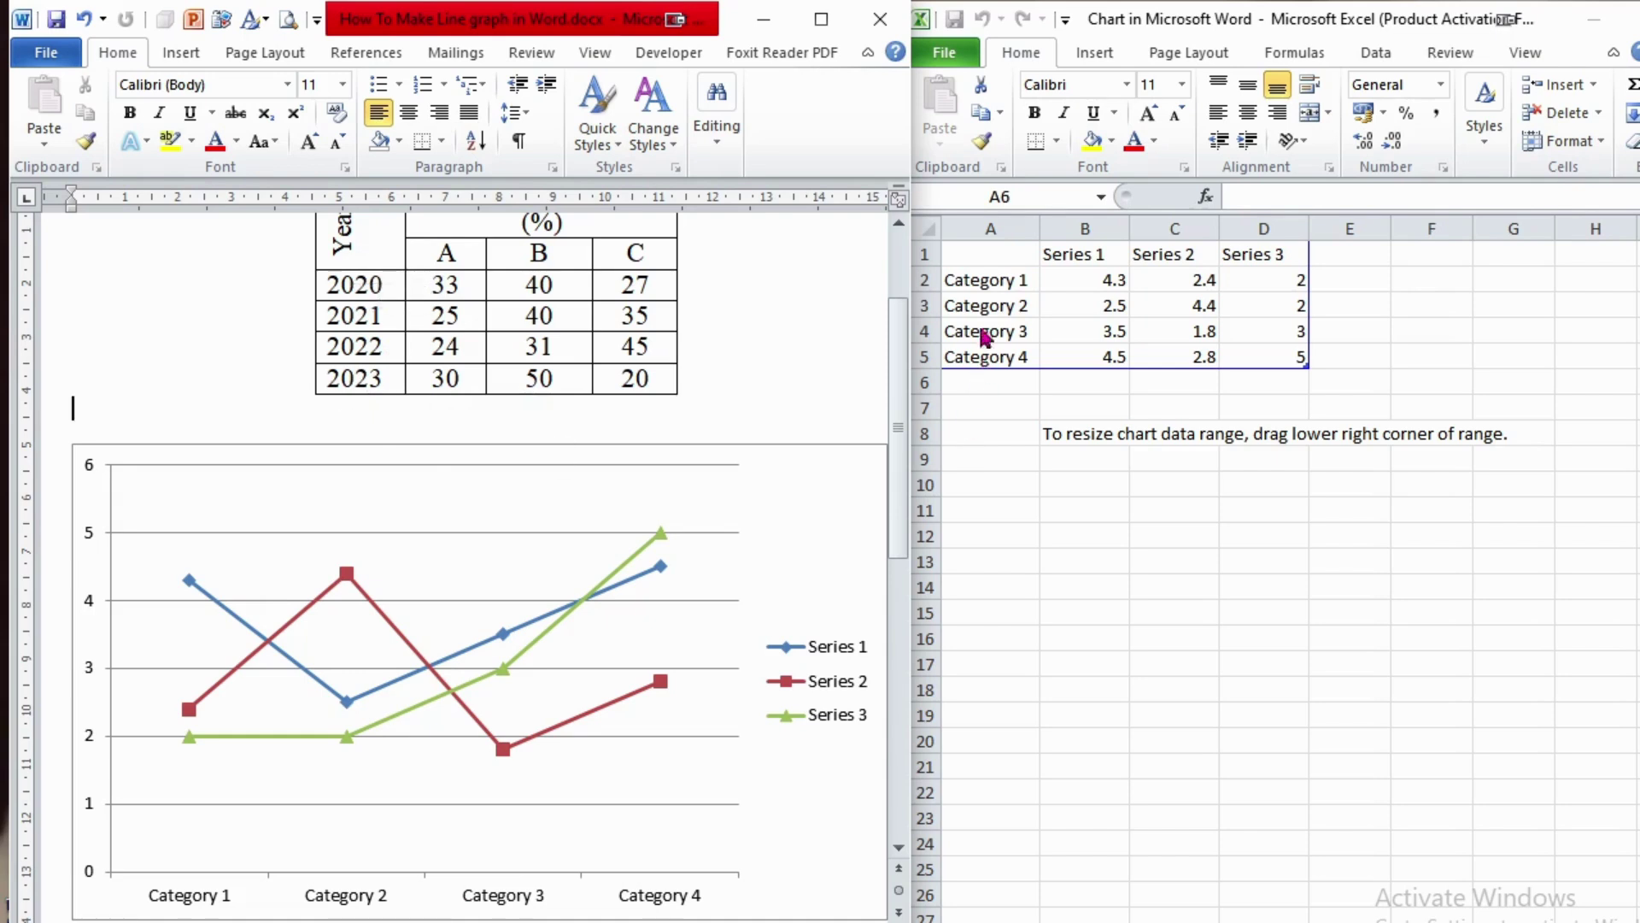
{"action": "left_click", "coordinate": [994, 280]}
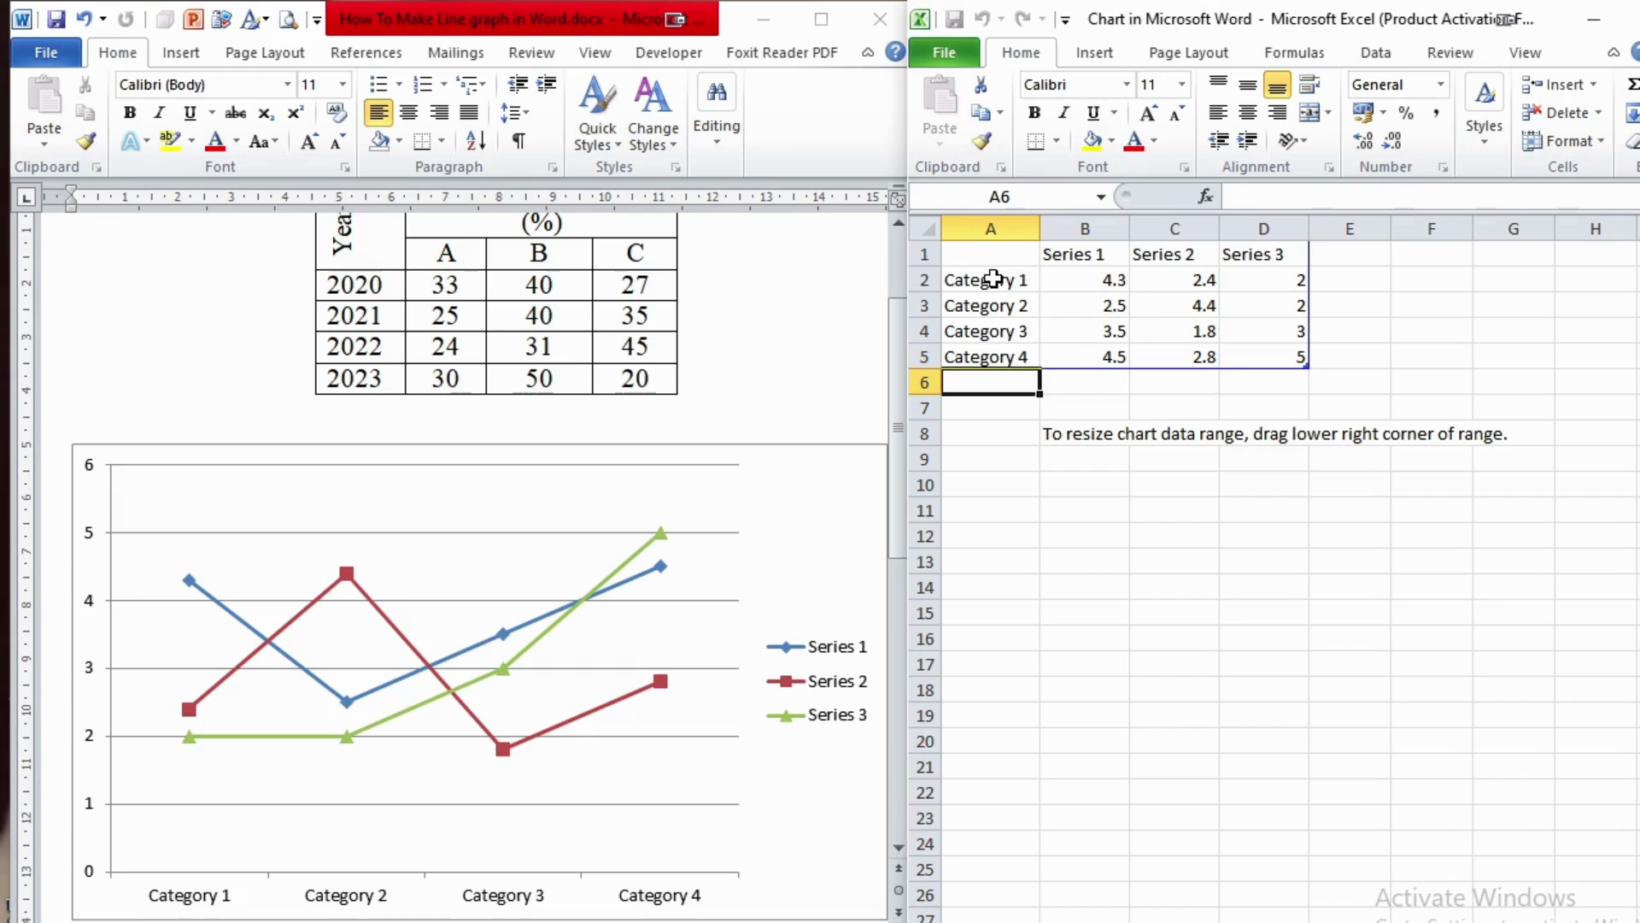
{"action": "left_click", "coordinate": [1001, 282]}
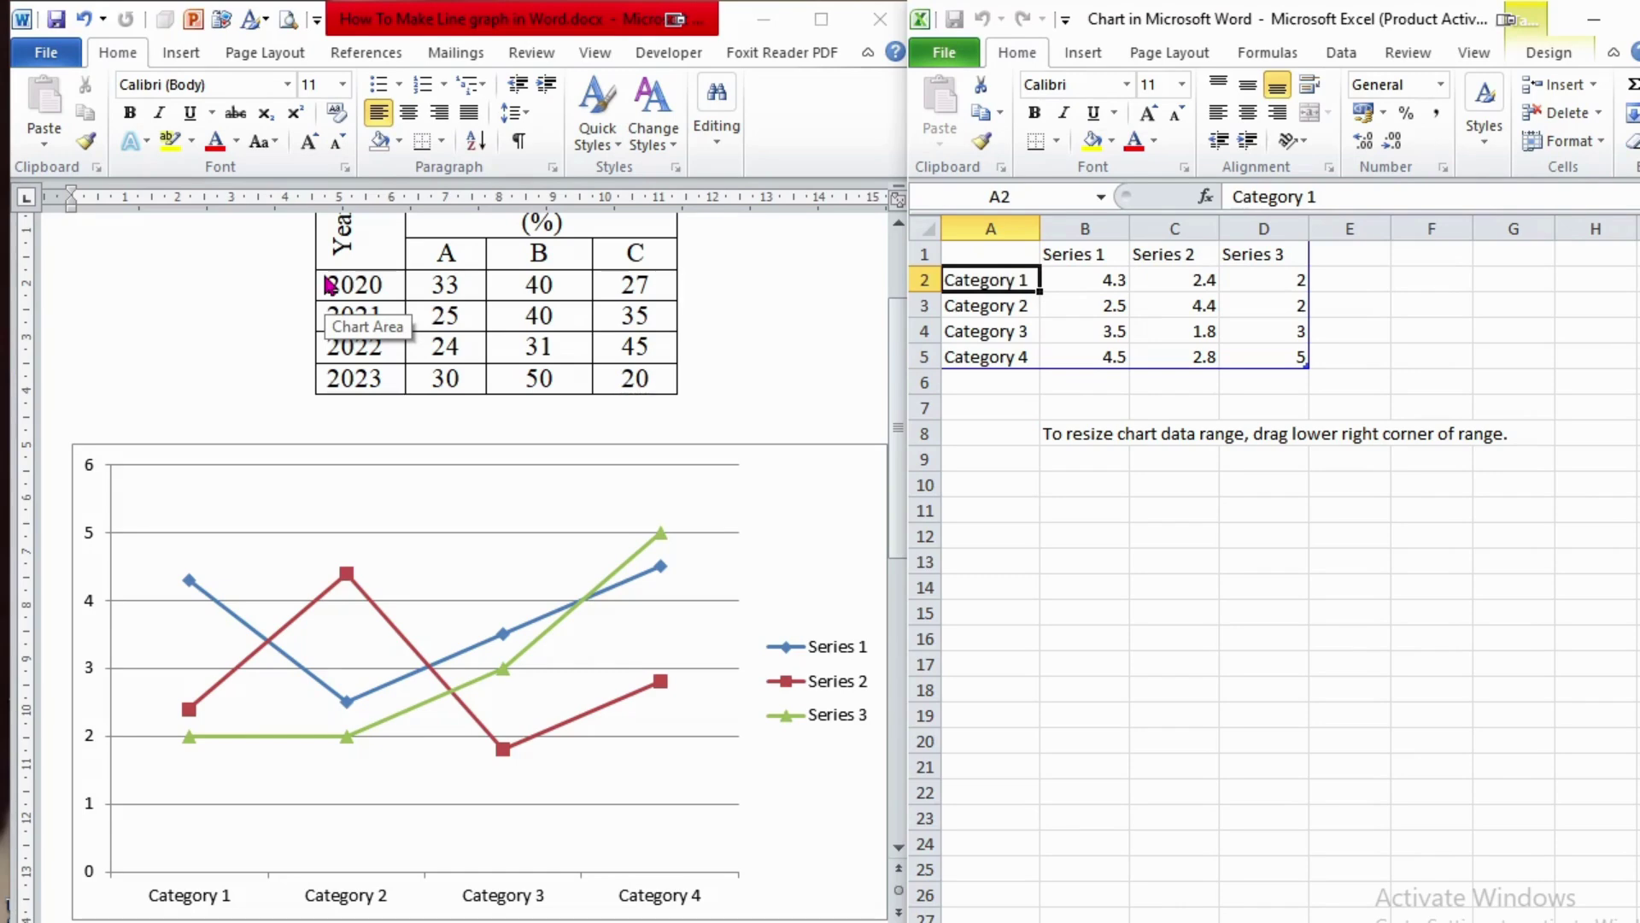
{"action": "type", "text": "2020"}
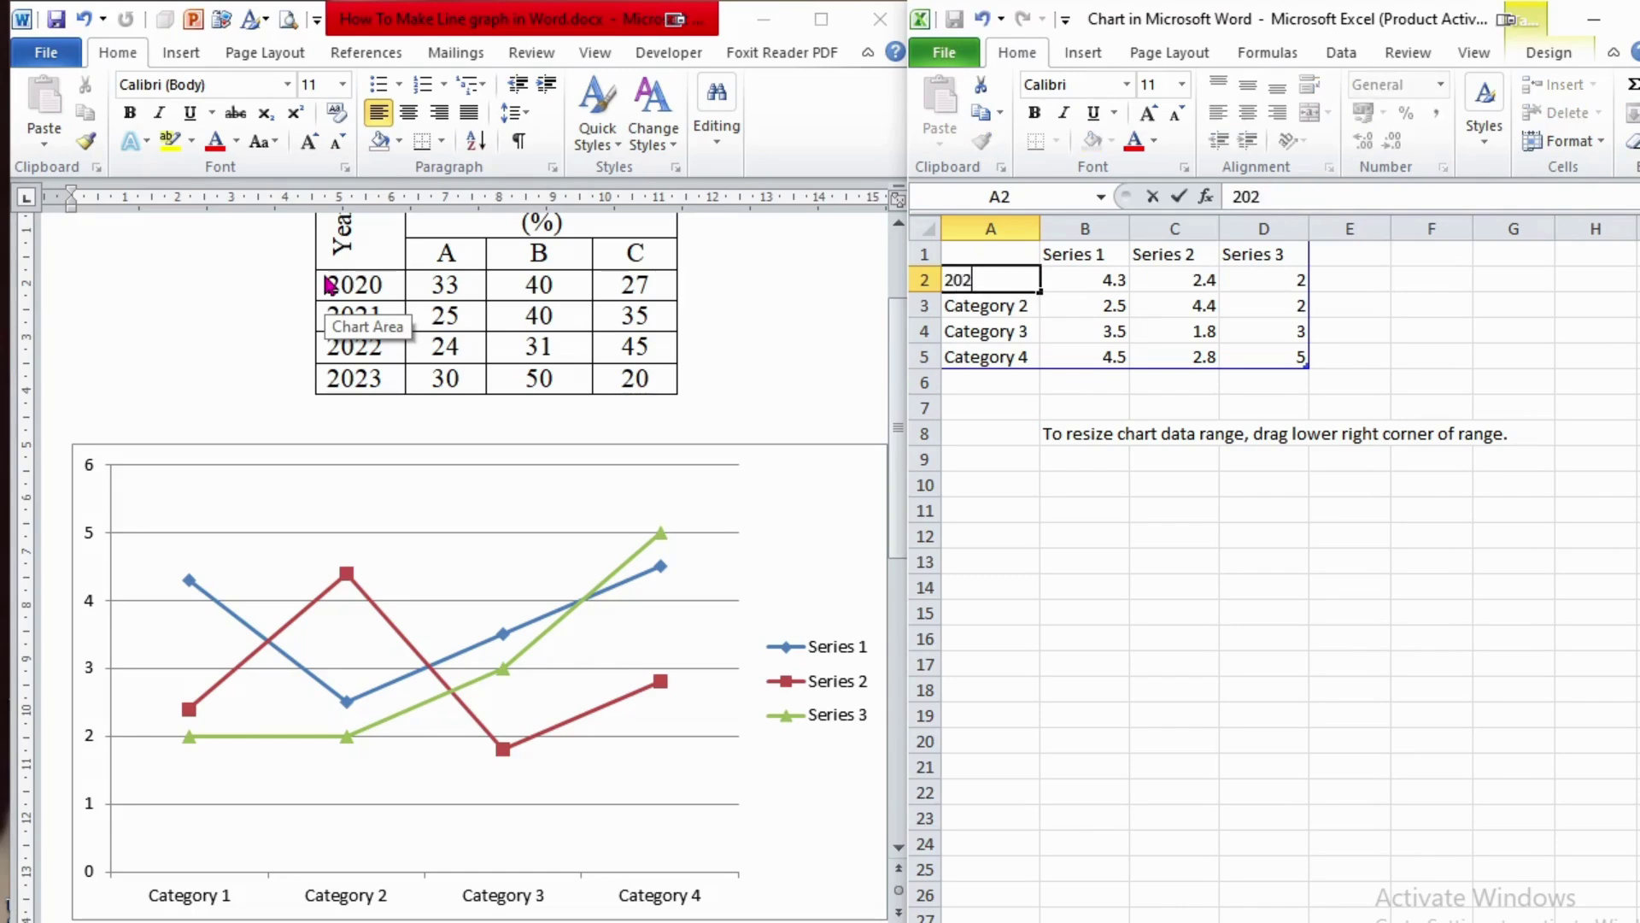
{"action": "left_click", "coordinate": [957, 311]}
{"action": "key", "text": "ctrl+shift+Right"}
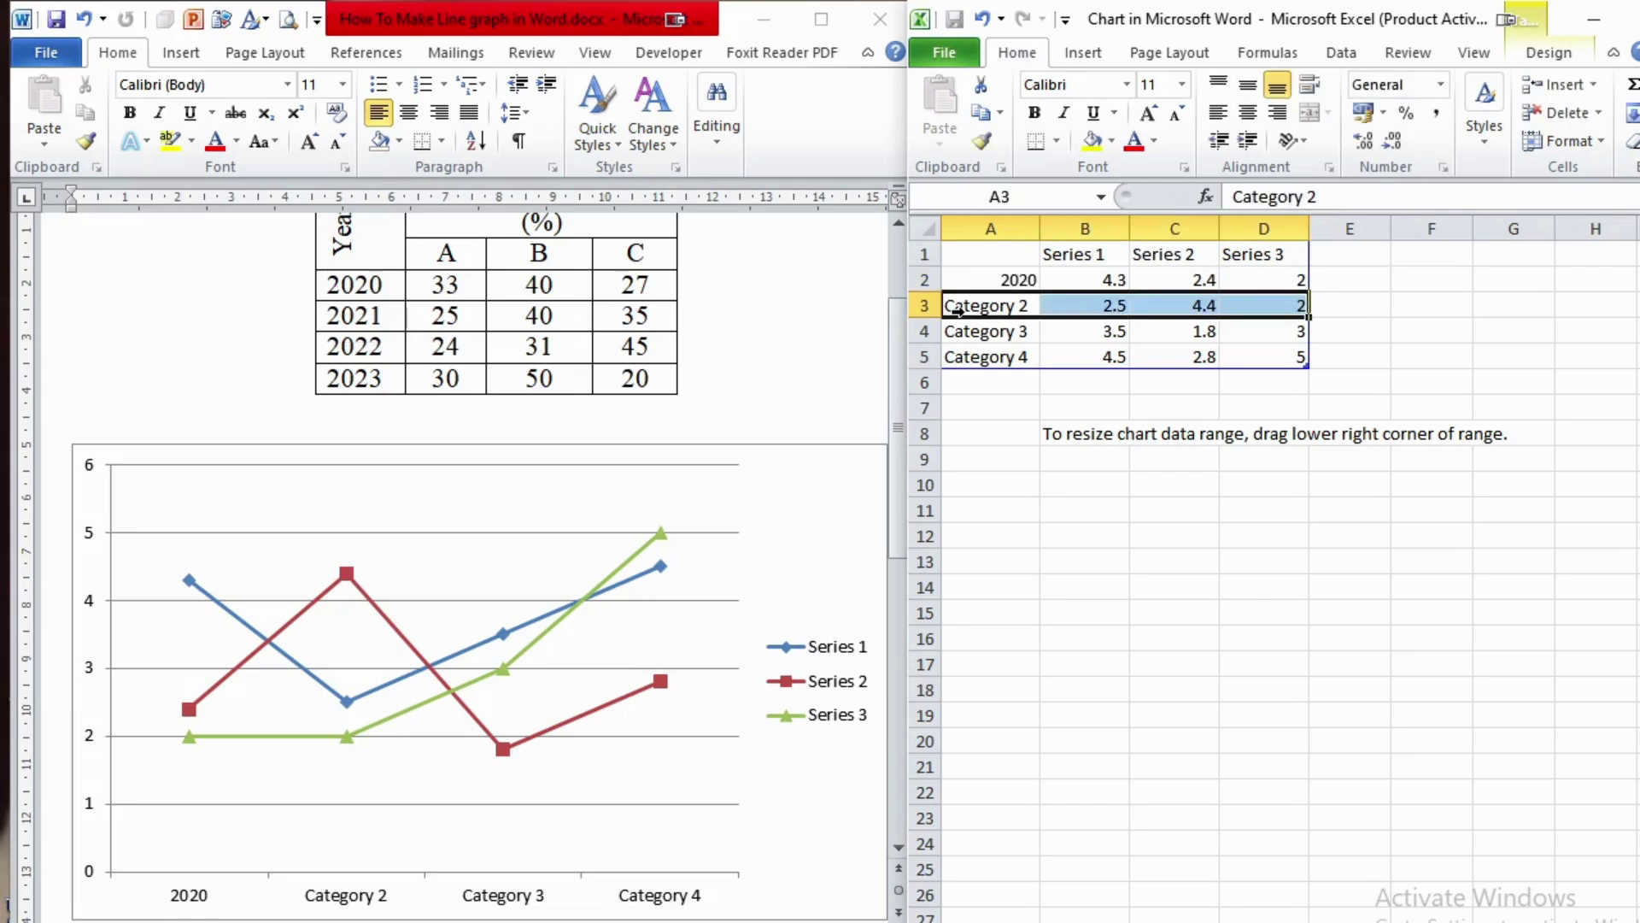
{"action": "left_click", "coordinate": [1022, 309]}
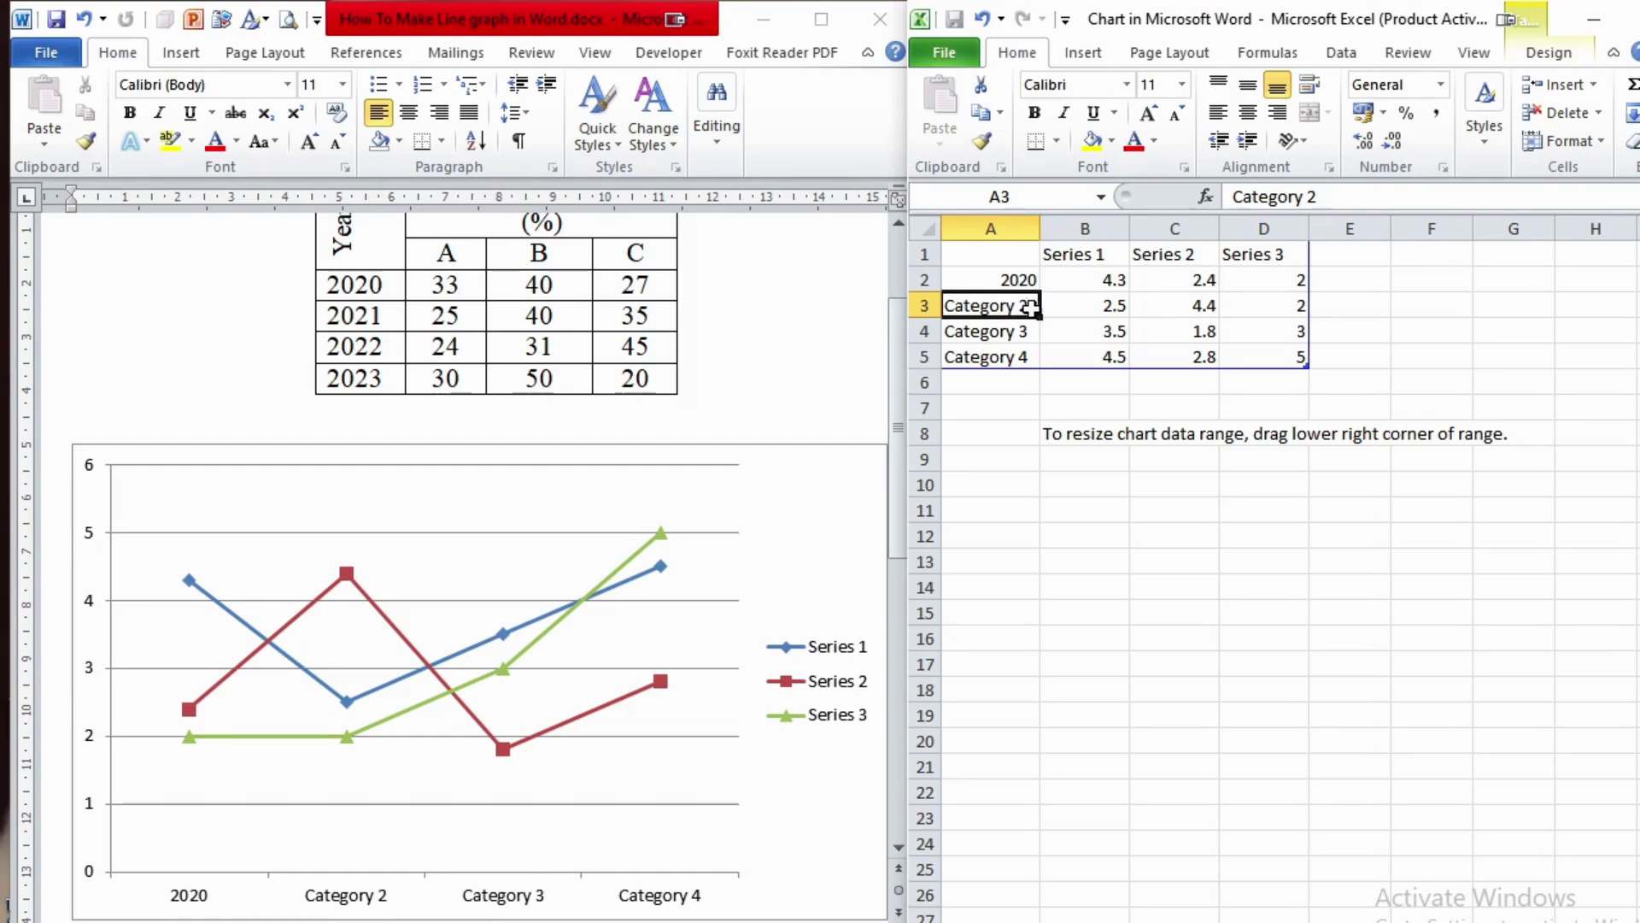
{"action": "type", "text": "2021"}
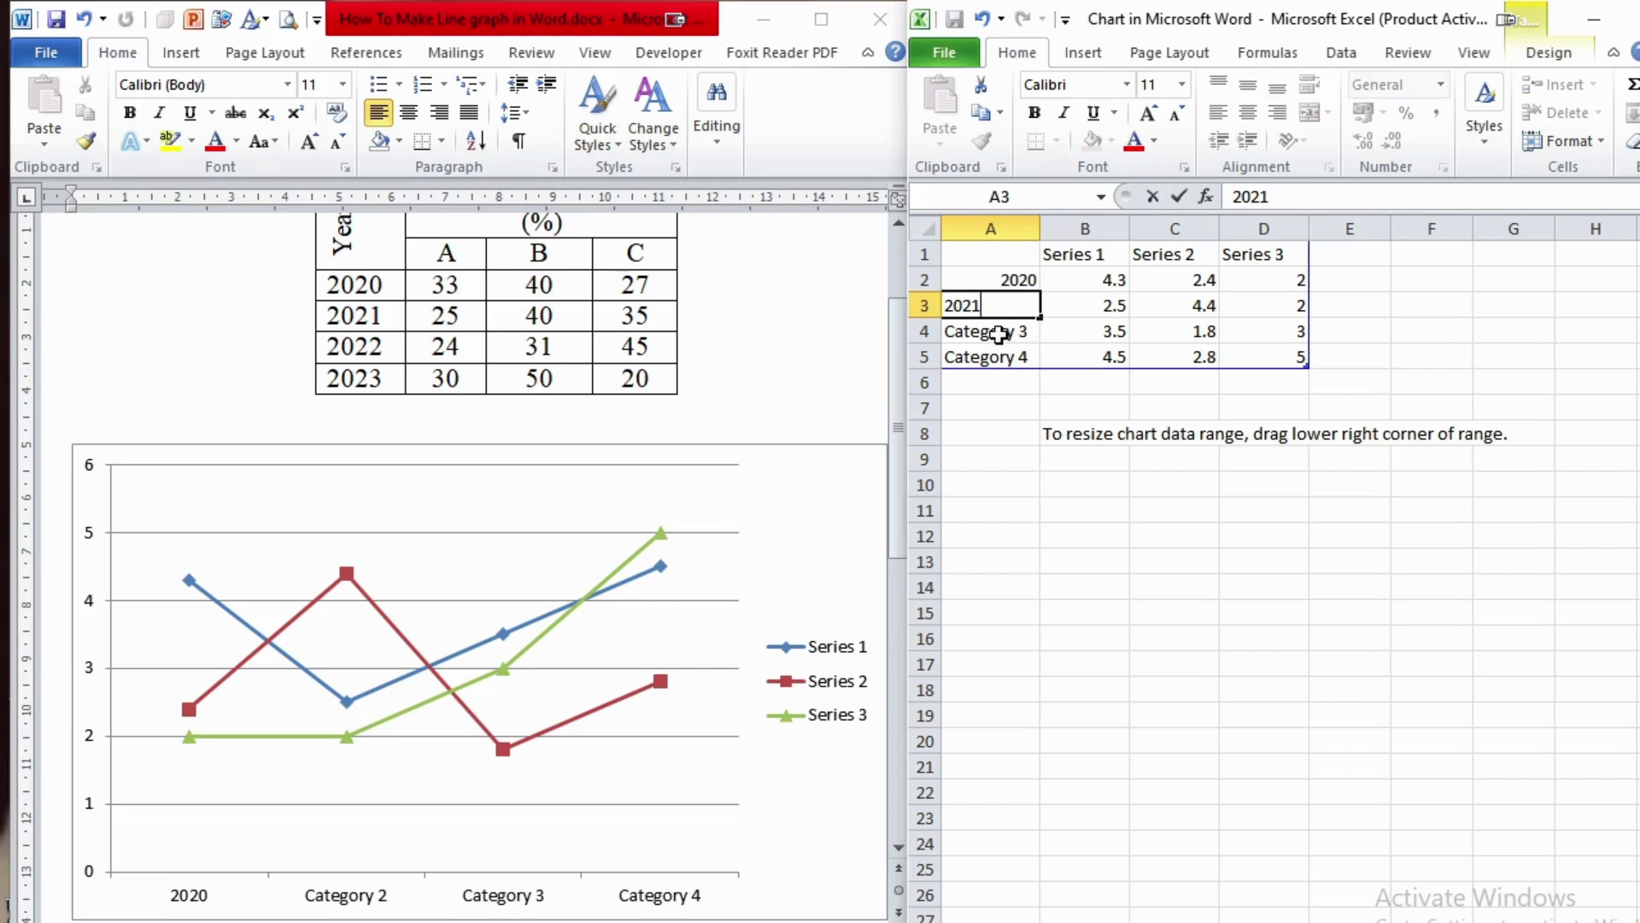
{"action": "left_click", "coordinate": [991, 334]}
{"action": "type", "text": "2022"}
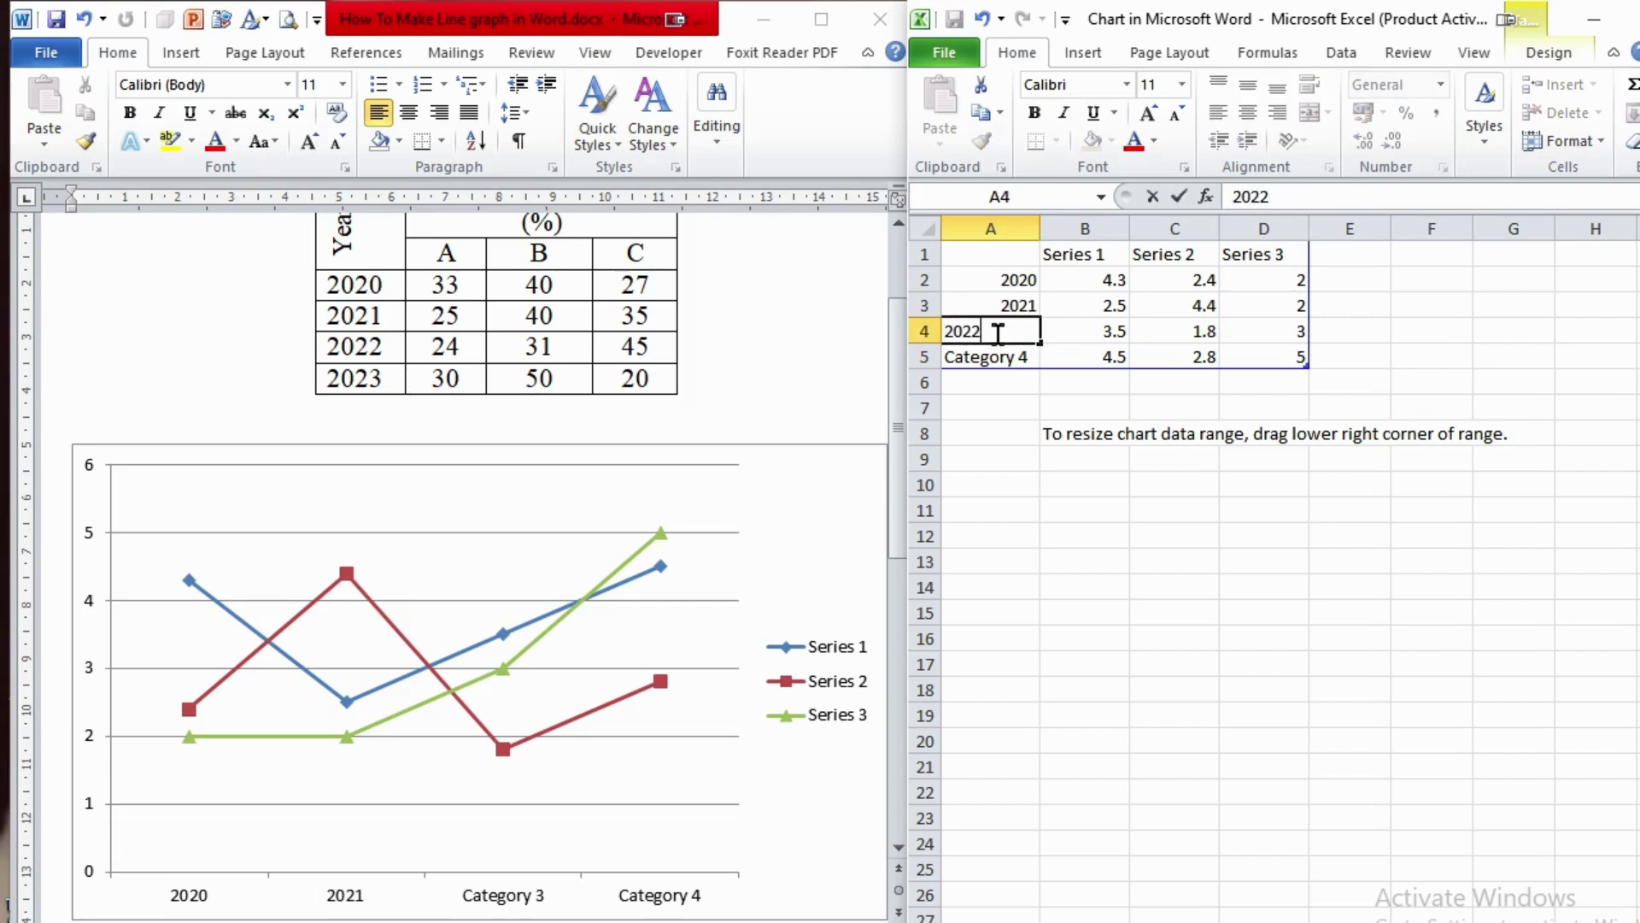
{"action": "left_click", "coordinate": [1007, 362]}
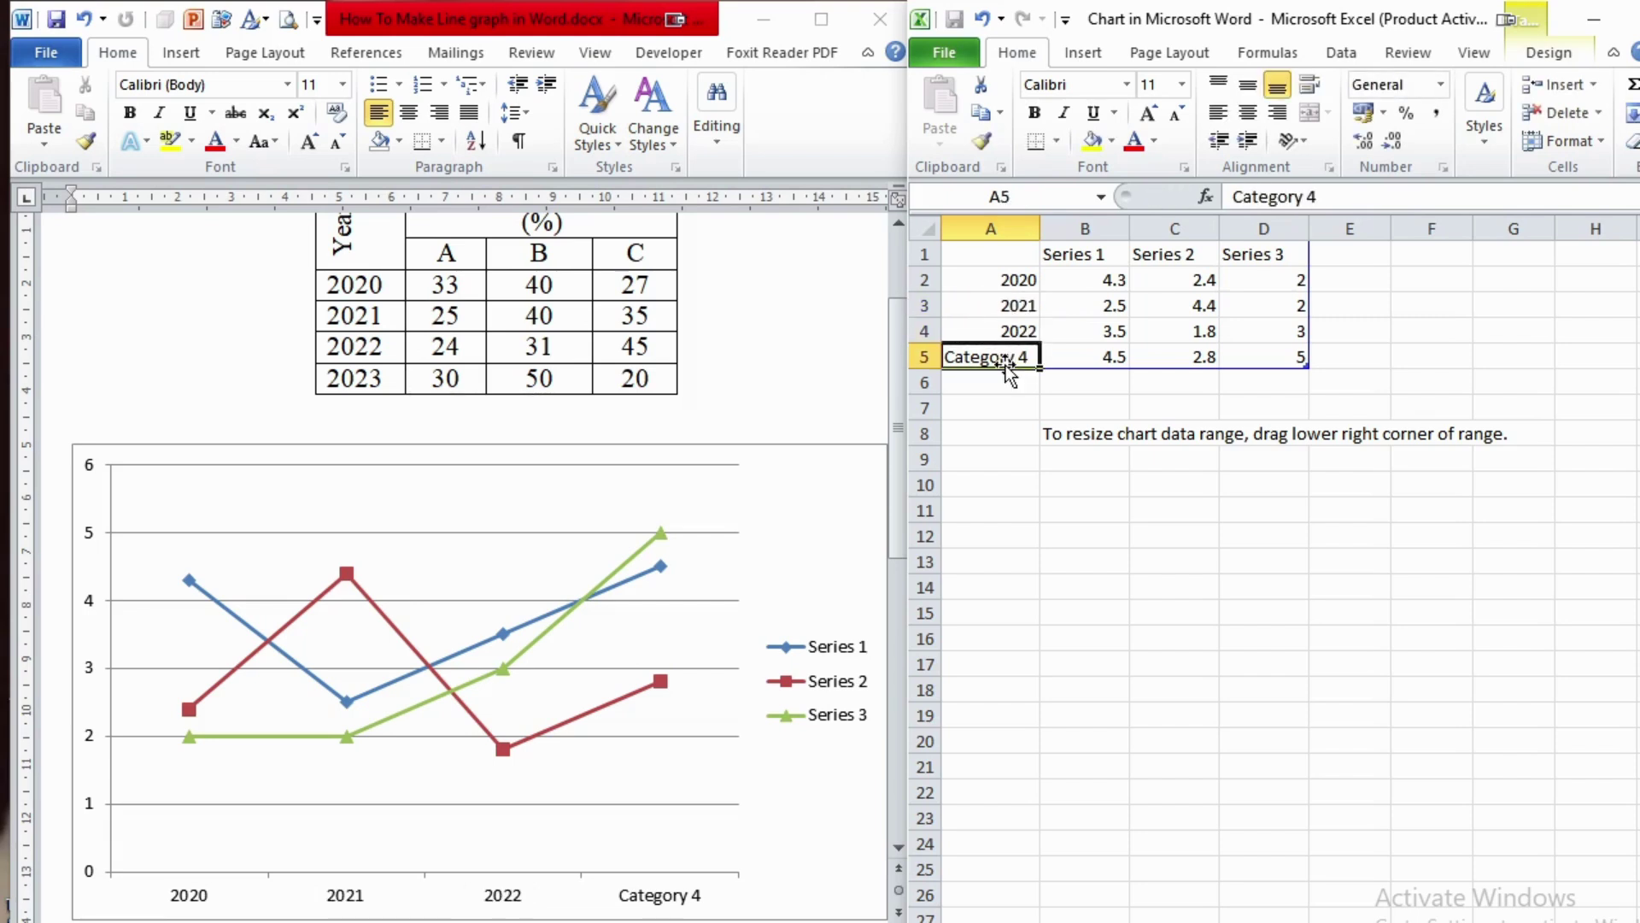
{"action": "type", "text": "2023"}
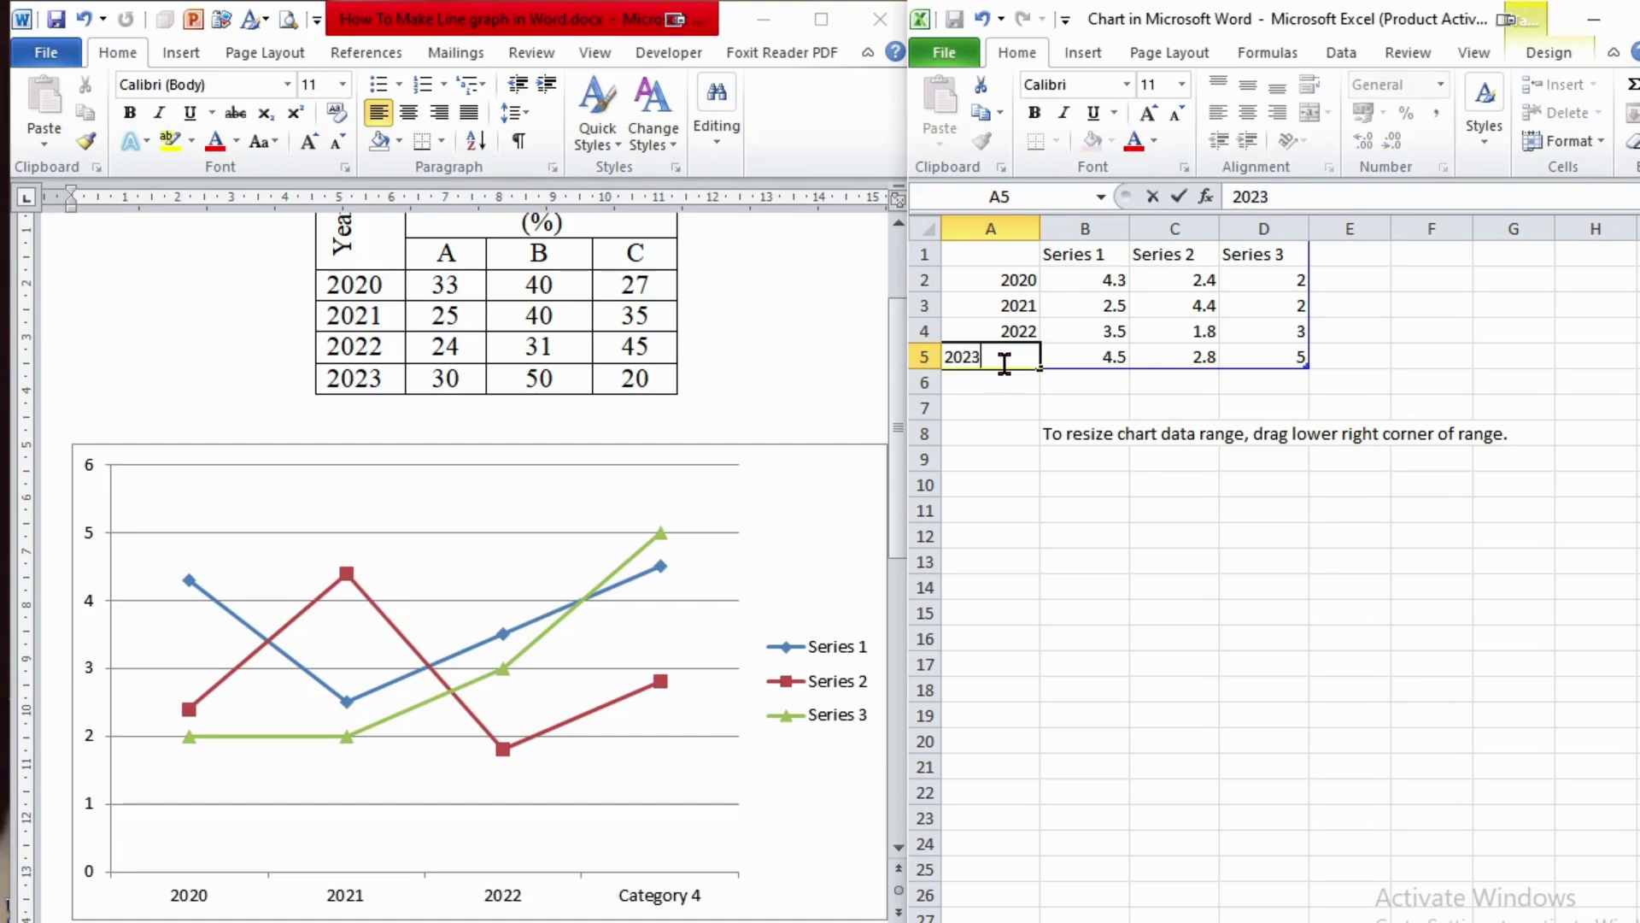
{"action": "left_click", "coordinate": [1101, 359]}
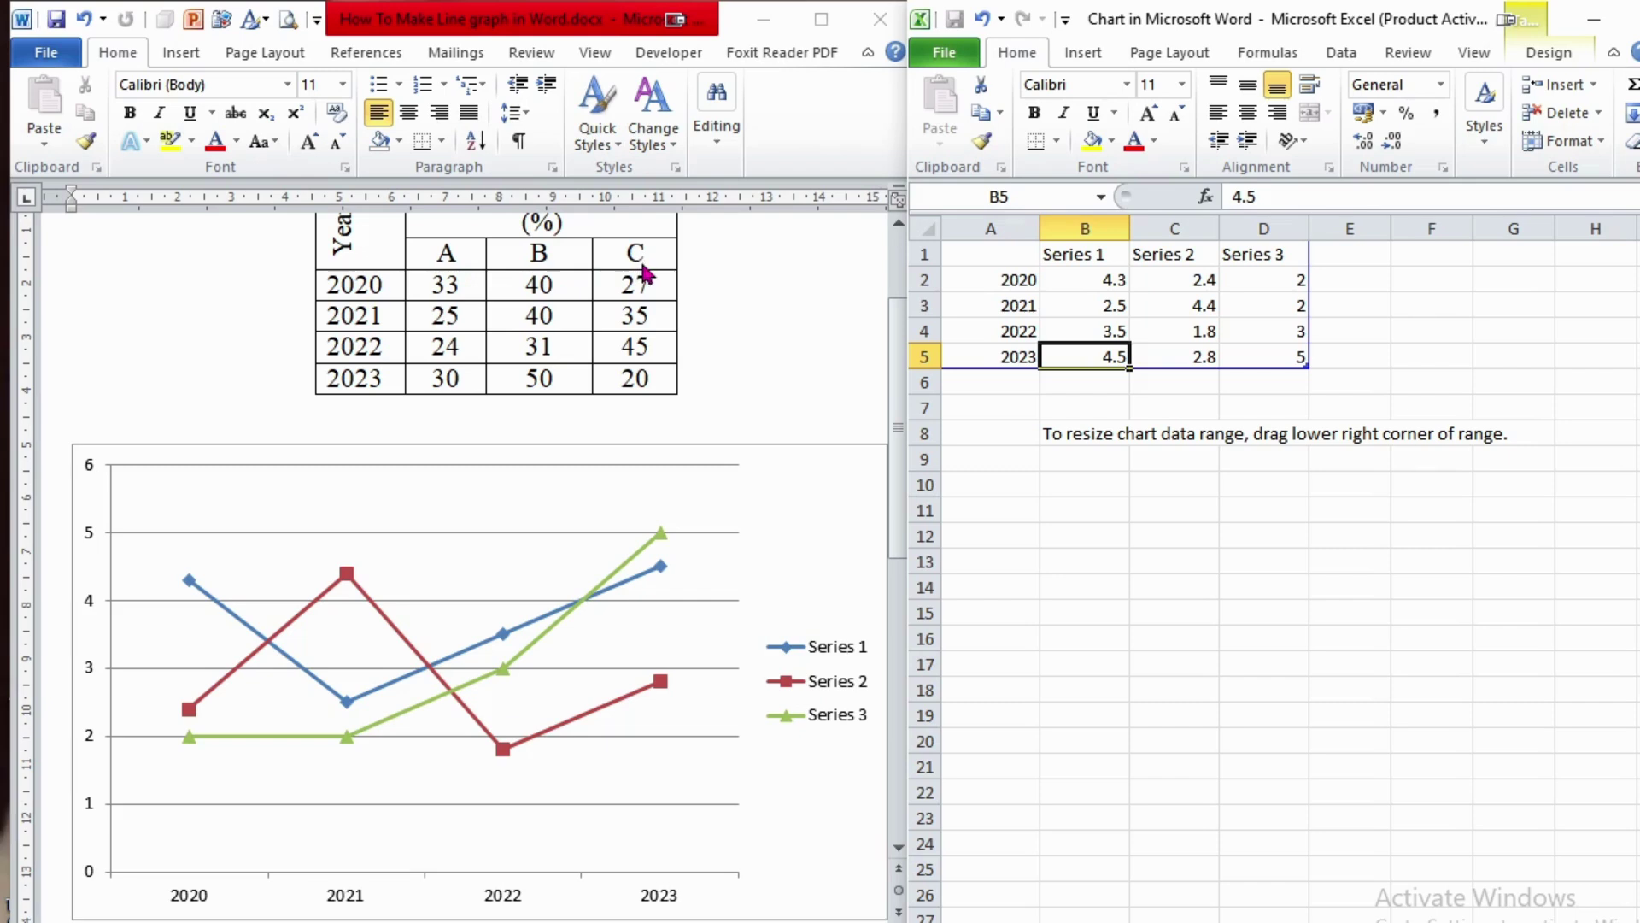
- Rename the series headers in B1, C1 and D1 as Grade A, Grade B and Grade C
{"action": "left_click", "coordinate": [1083, 258]}
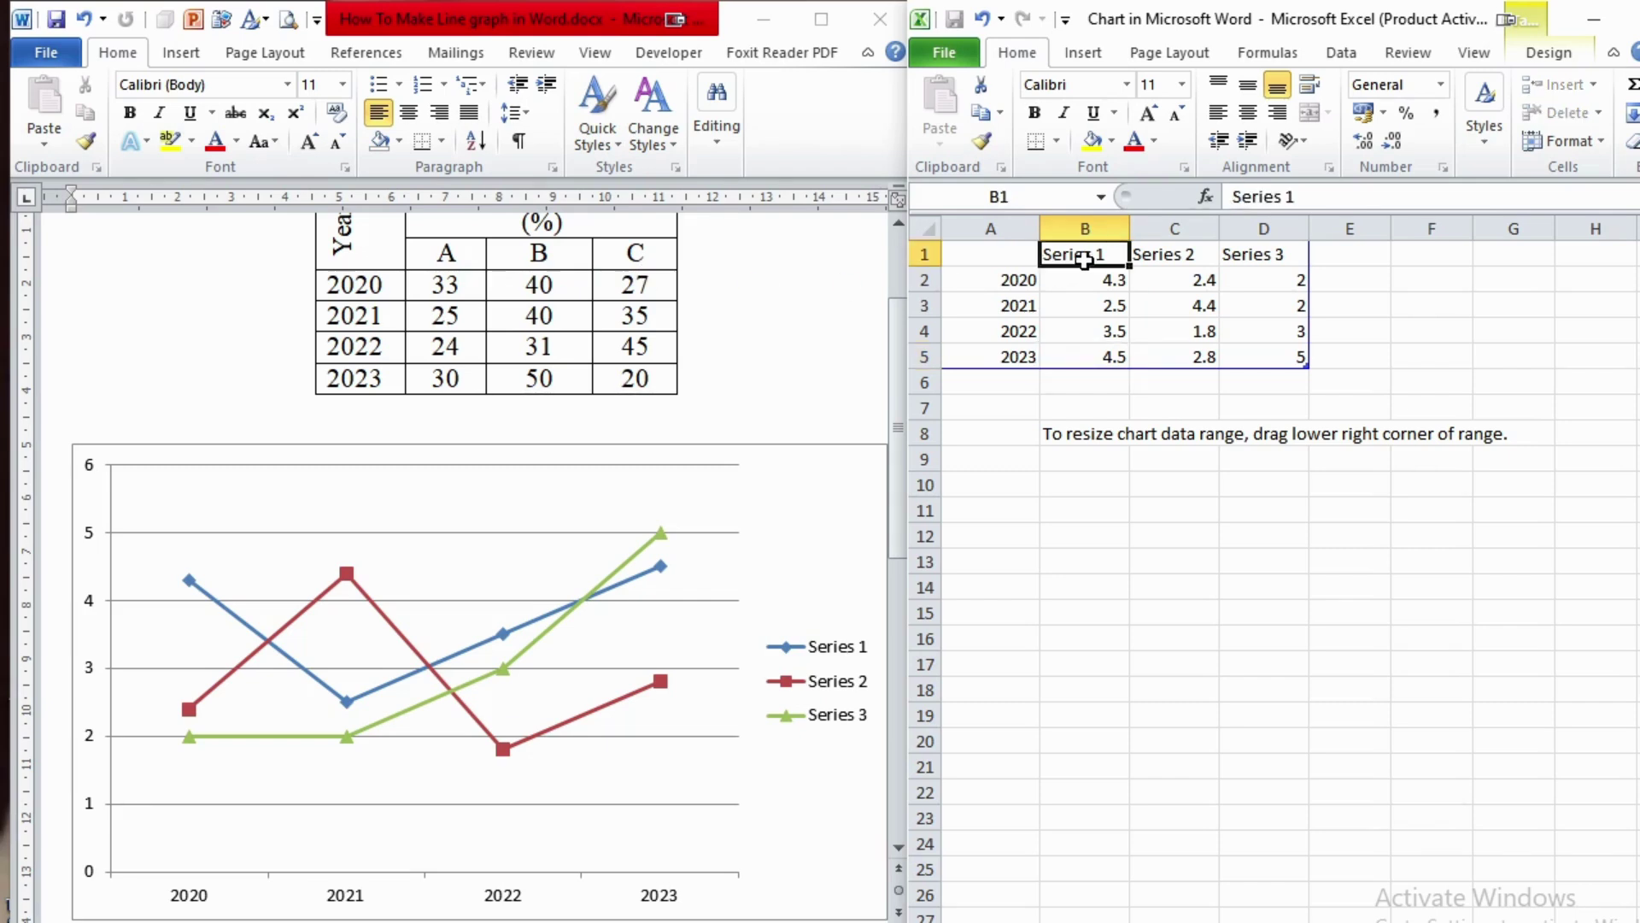
{"action": "type", "text": "Grade A"}
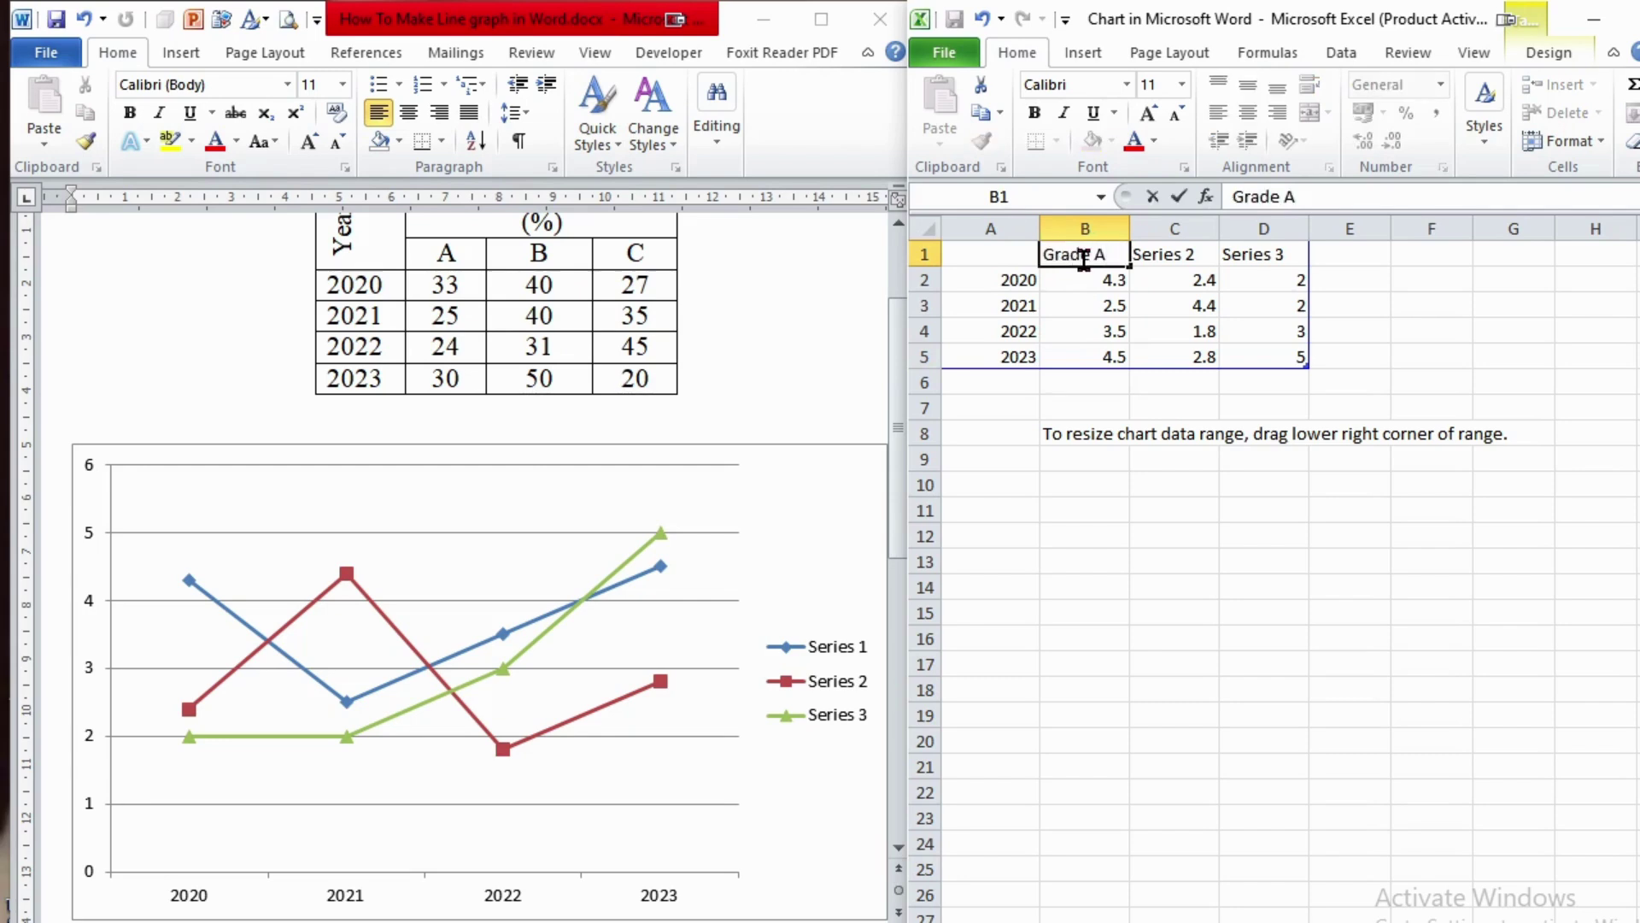
{"action": "left_click", "coordinate": [1166, 259]}
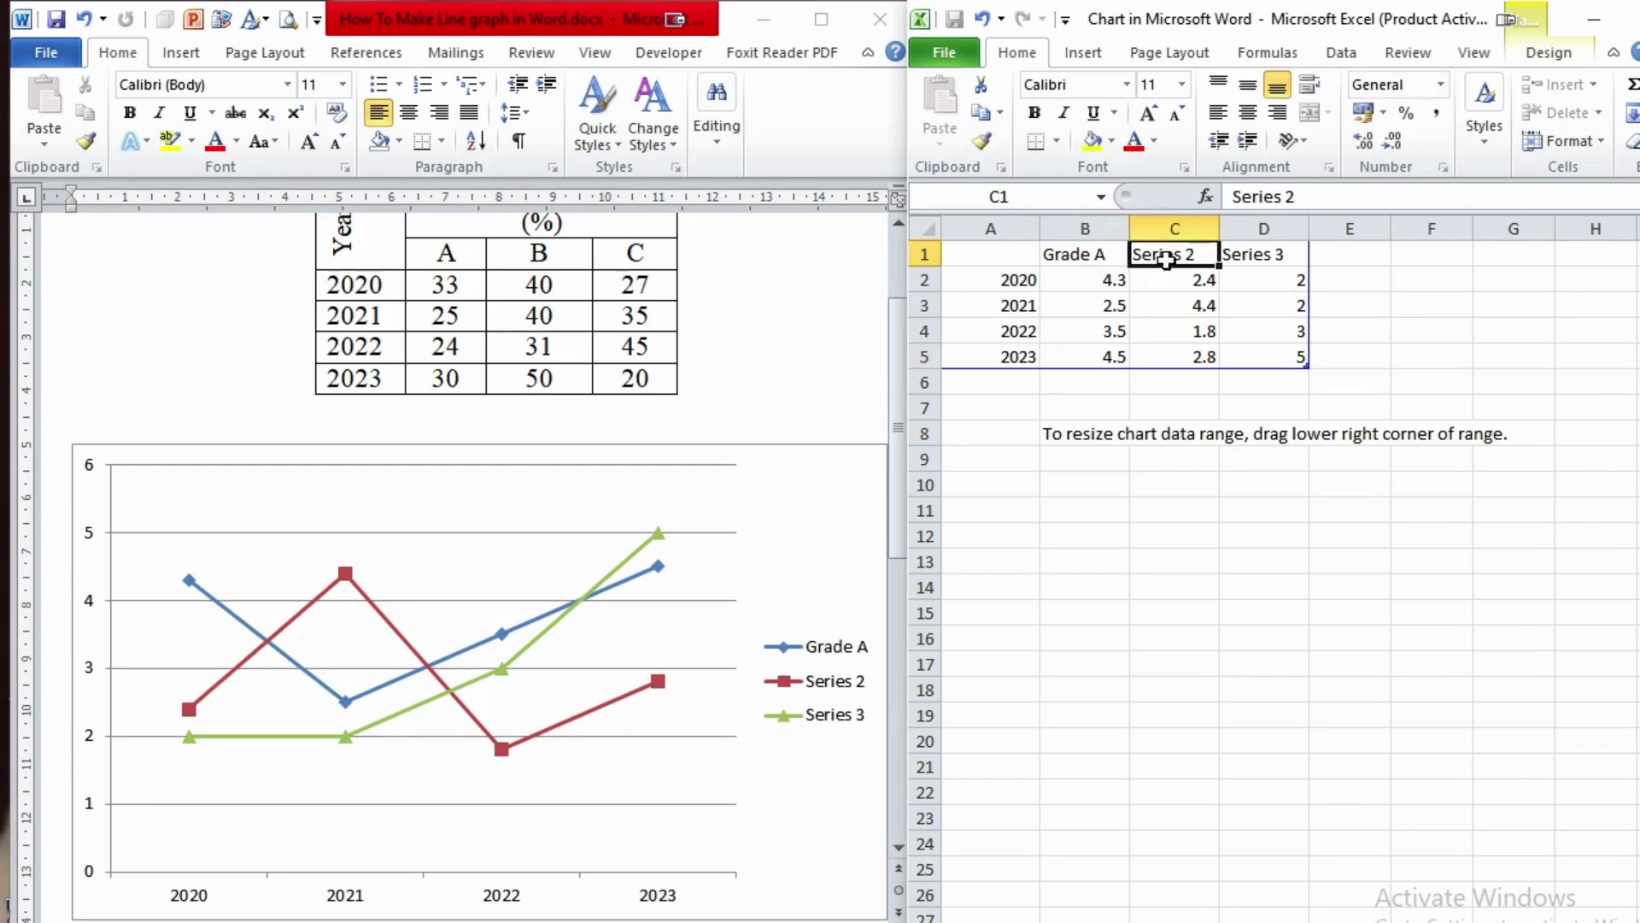
{"action": "type", "text": "Grade"}
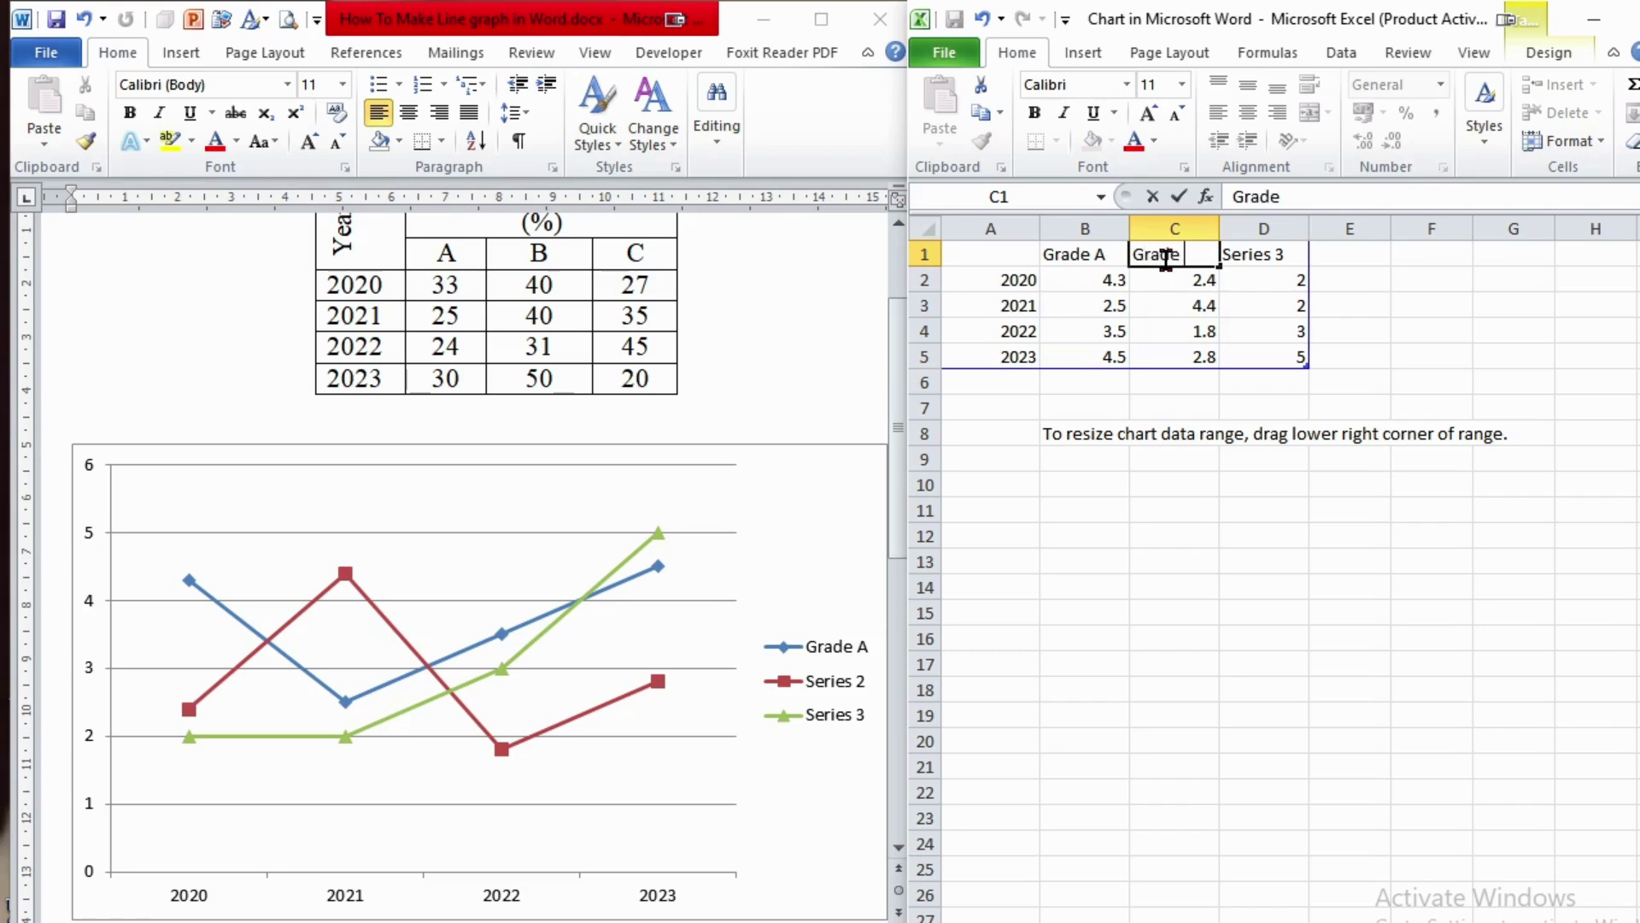
{"action": "type", "text": " B"}
{"action": "left_click", "coordinate": [1271, 253]}
{"action": "type", "text": "G"}
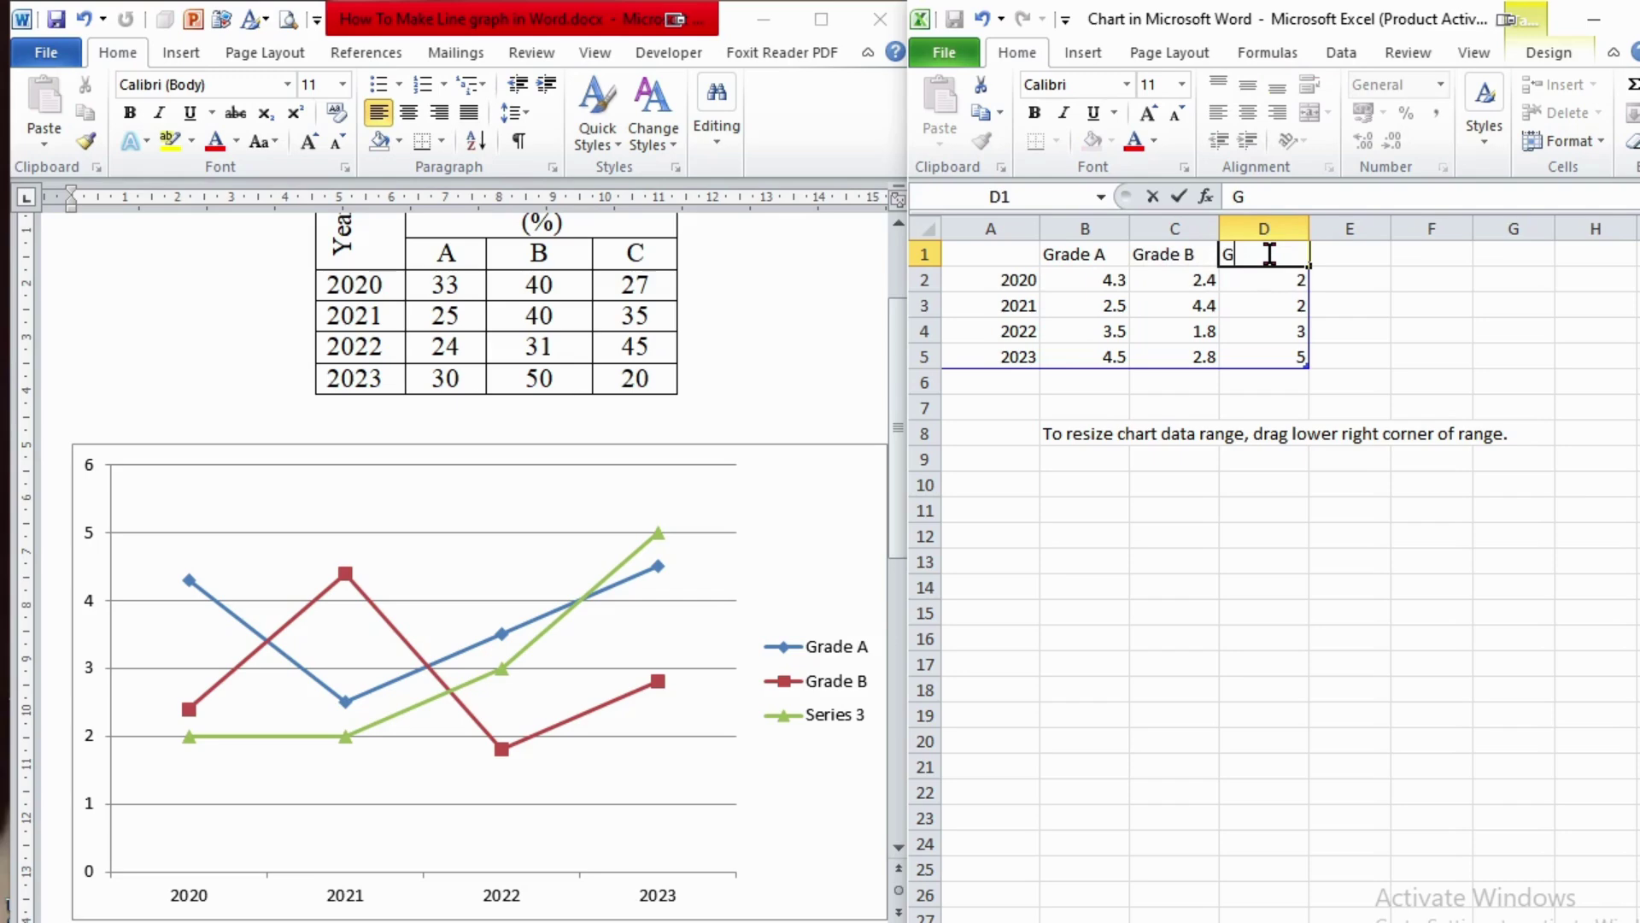
{"action": "type", "text": "rade C"}
{"action": "left_click", "coordinate": [1420, 283]}
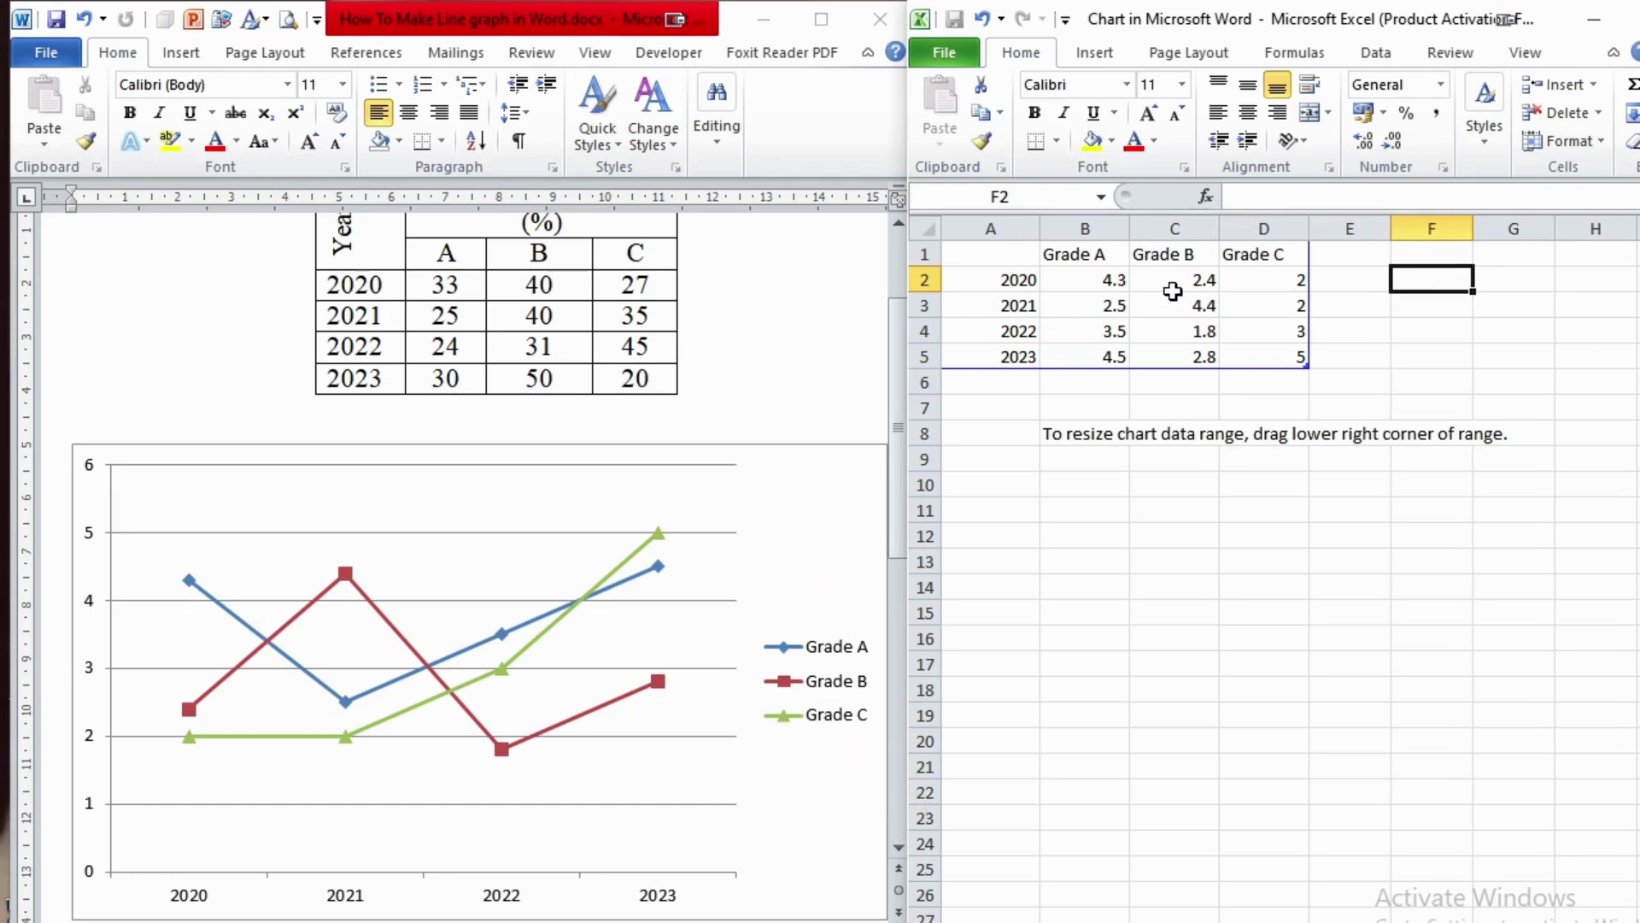
- Enter the 2020 values in the chart data: 33 for Grade A, 40 for Grade B and 27 for Grade C
{"action": "left_click", "coordinate": [1114, 286]}
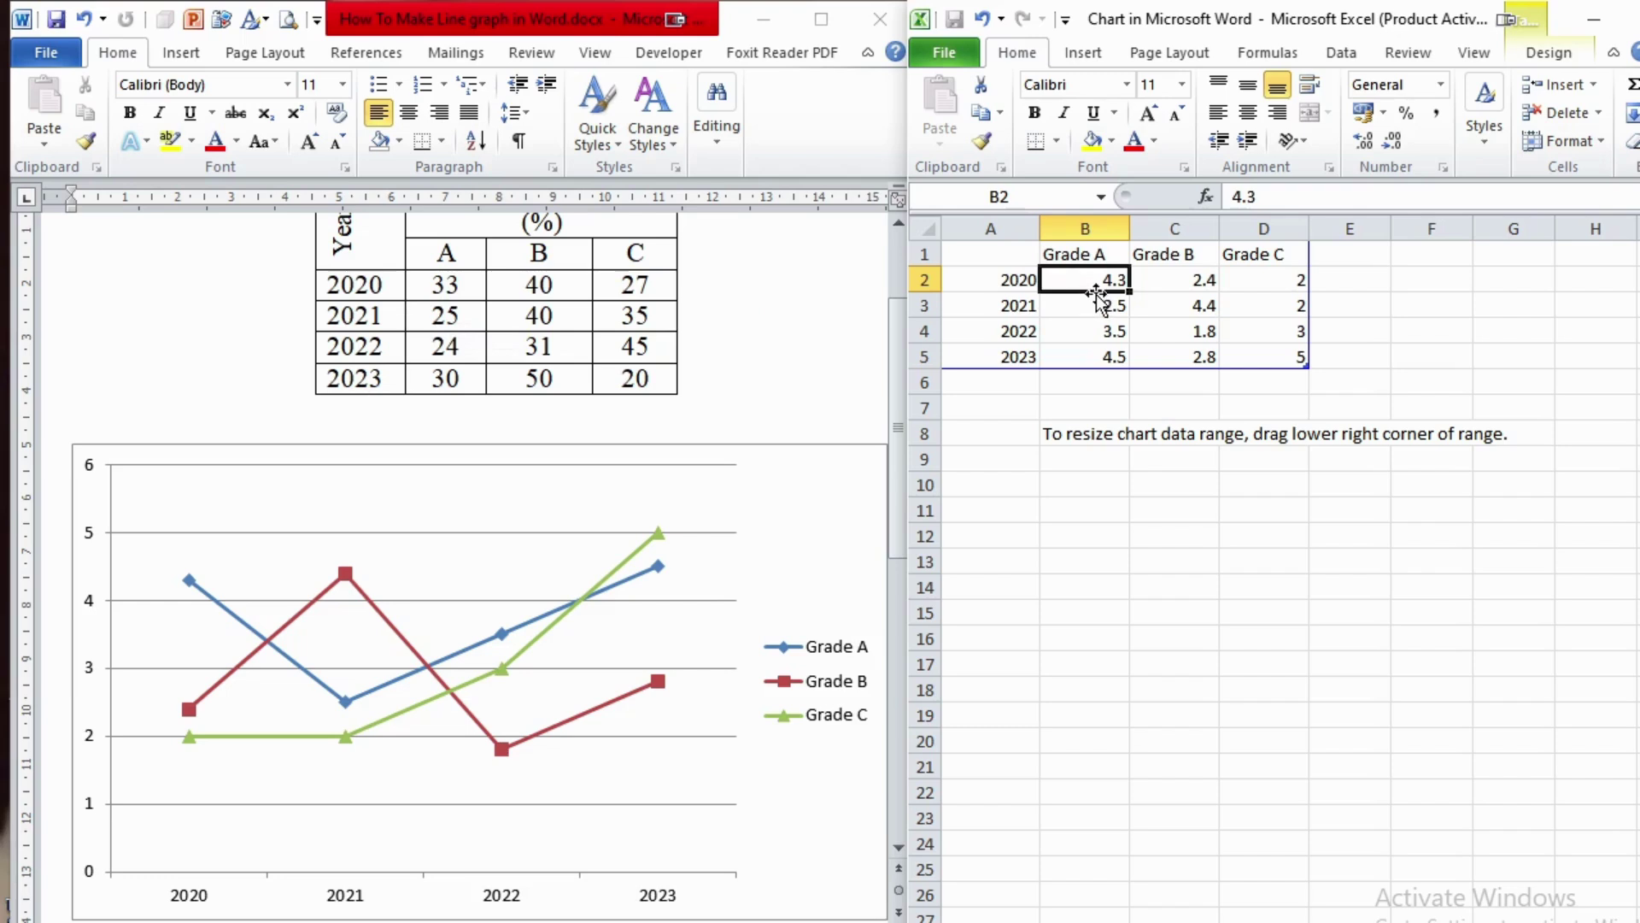
{"action": "type", "text": "33"}
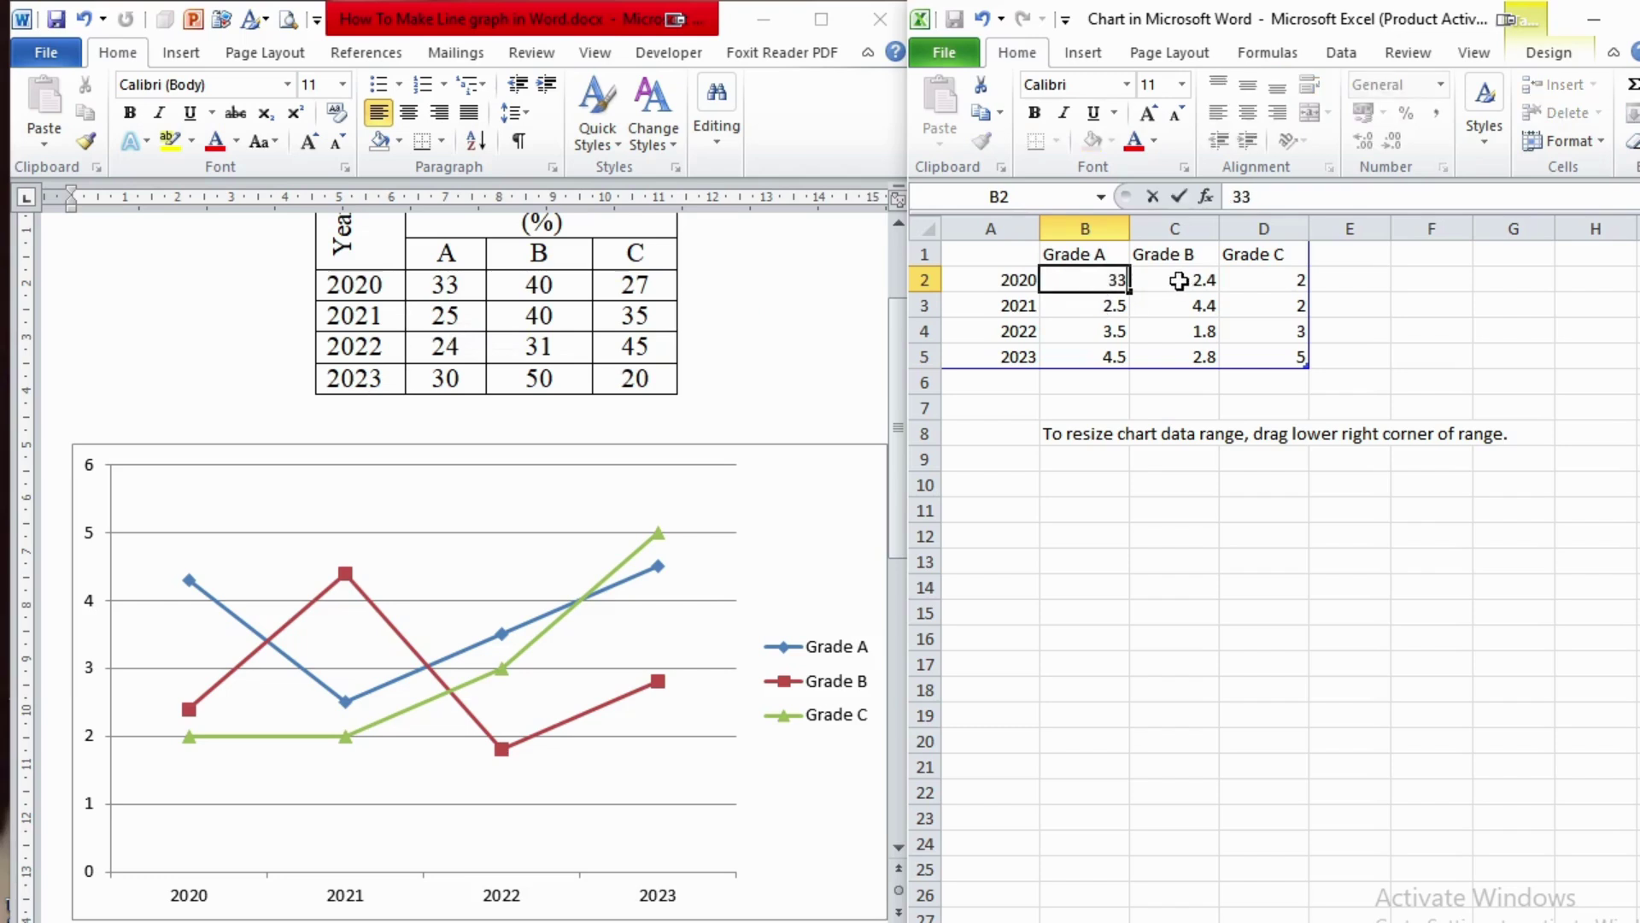
{"action": "left_click", "coordinate": [1179, 280]}
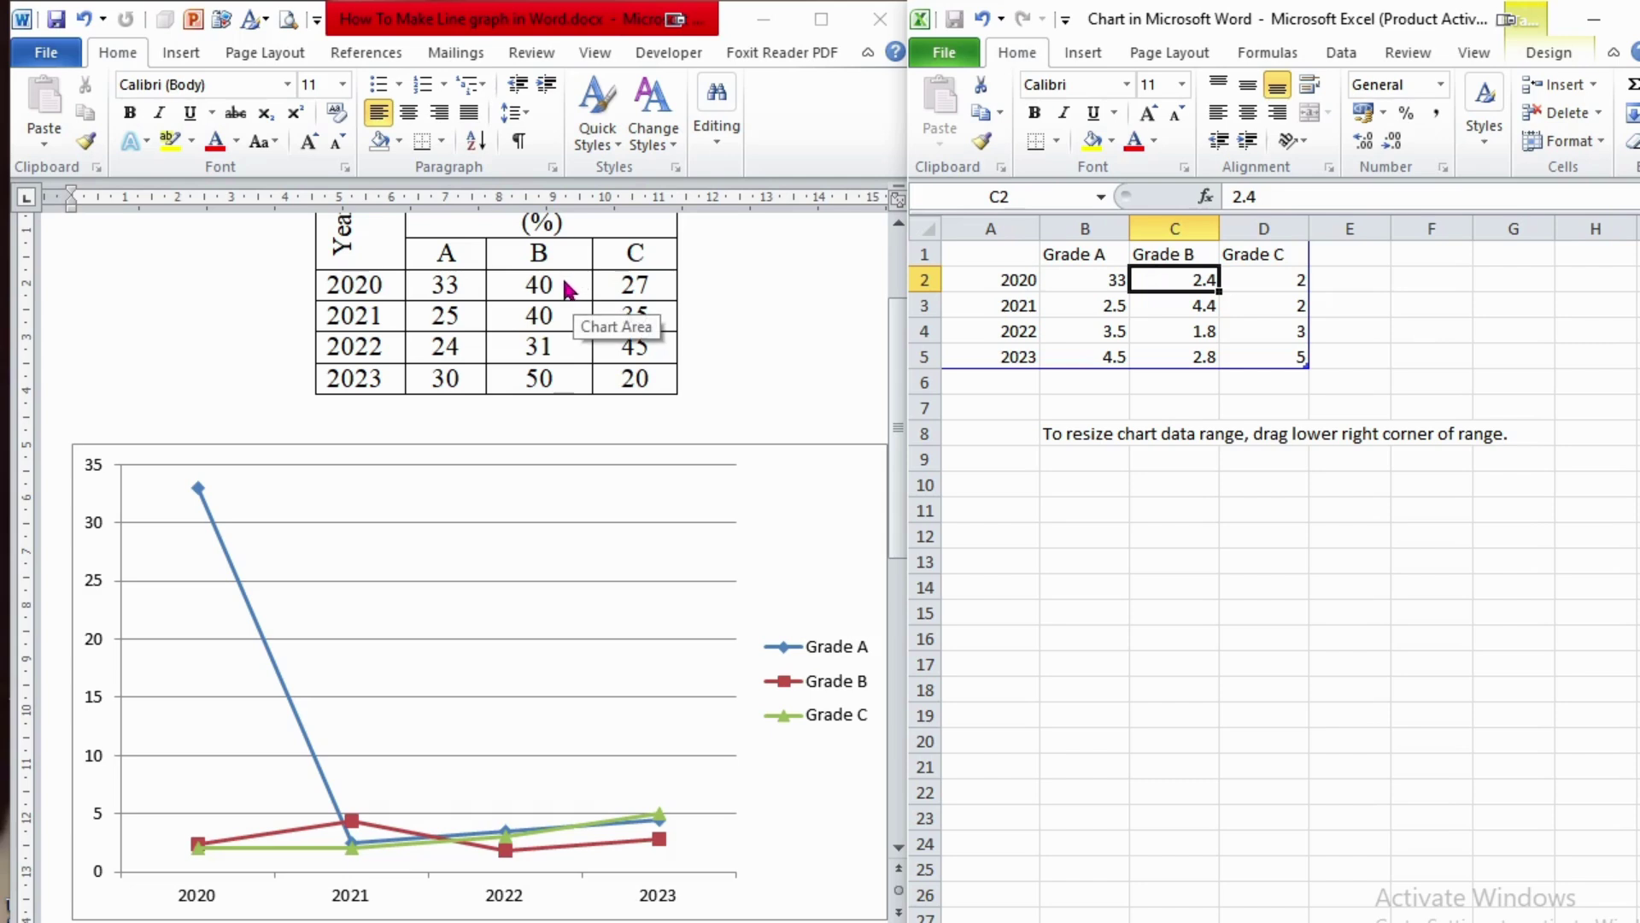
{"action": "type", "text": "4"}
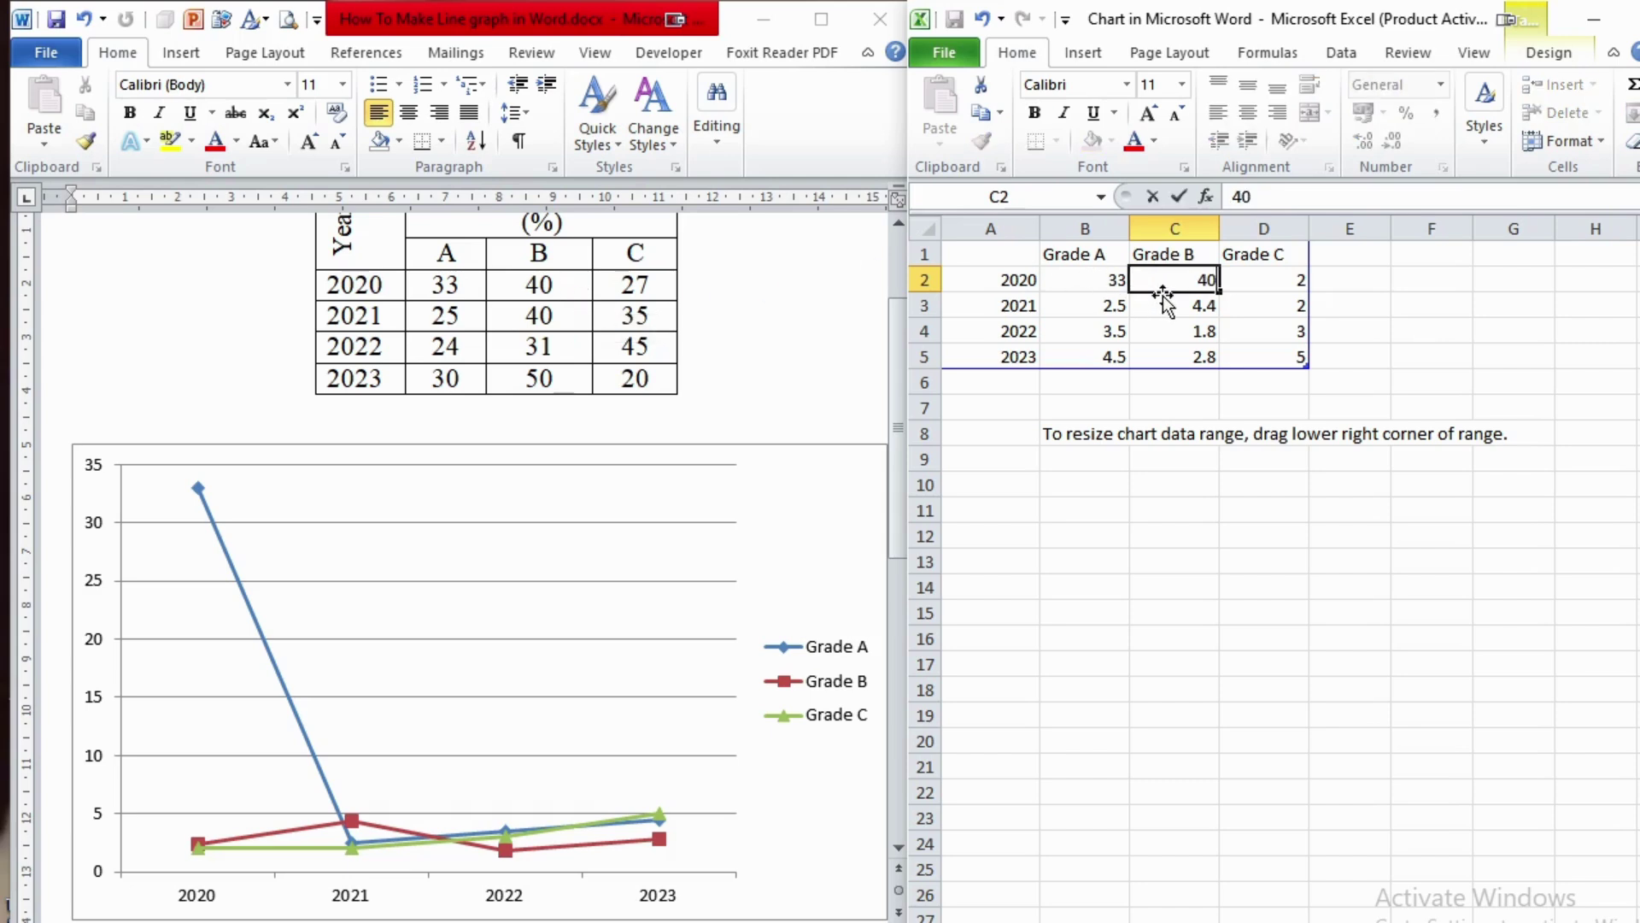
{"action": "type", "text": "0"}
{"action": "left_click", "coordinate": [1261, 279]}
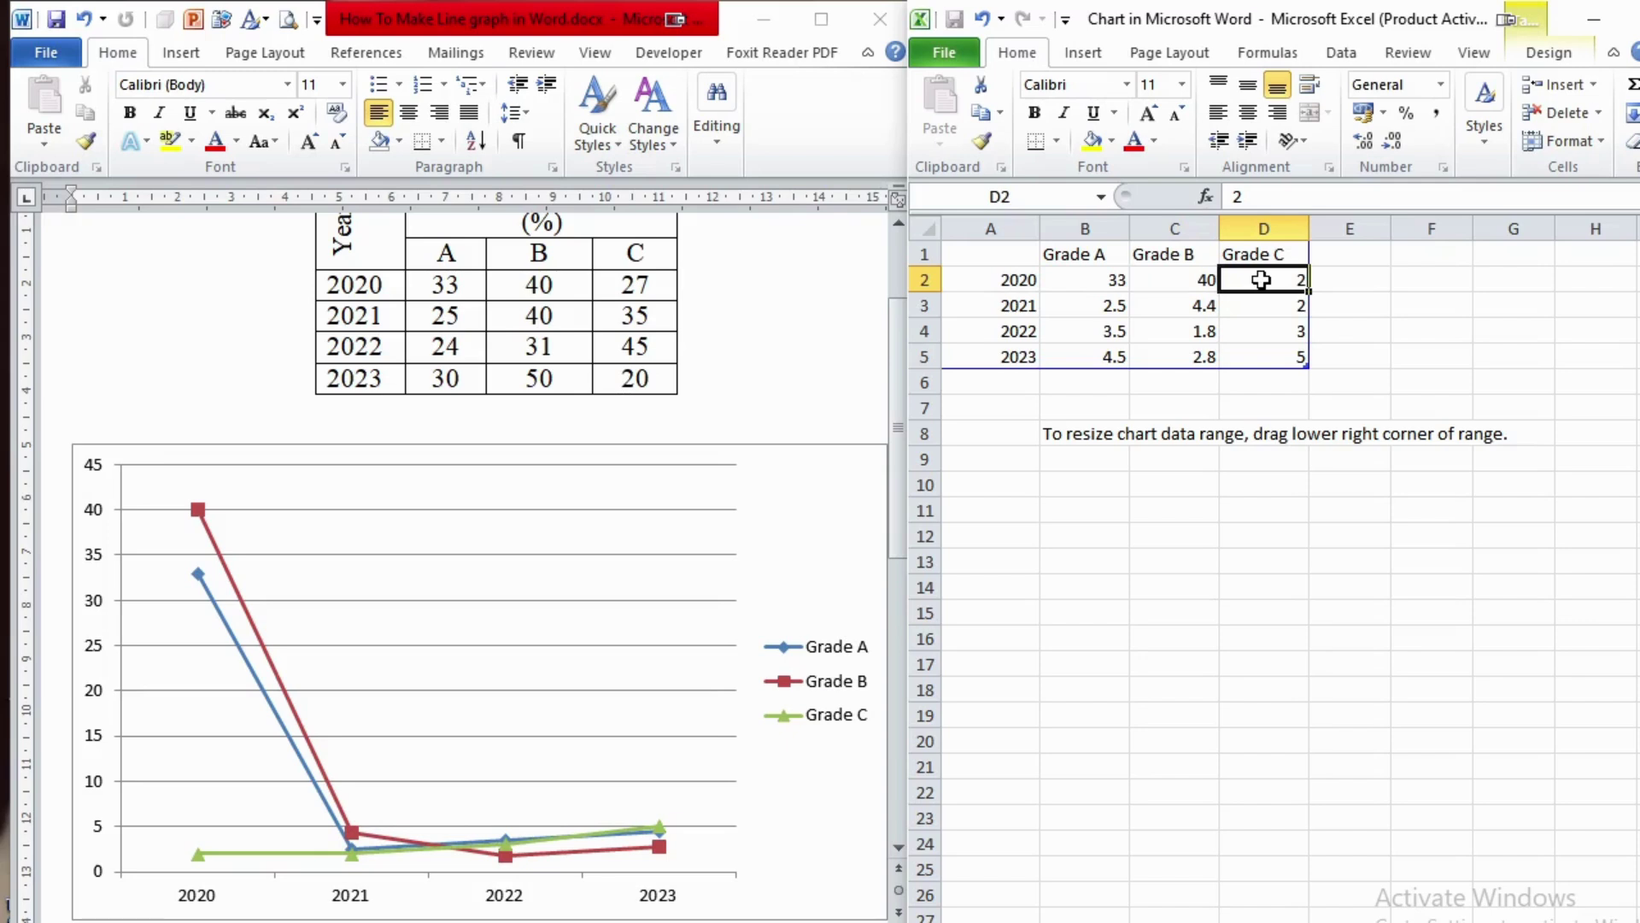
{"action": "double_click", "coordinate": [1261, 280]}
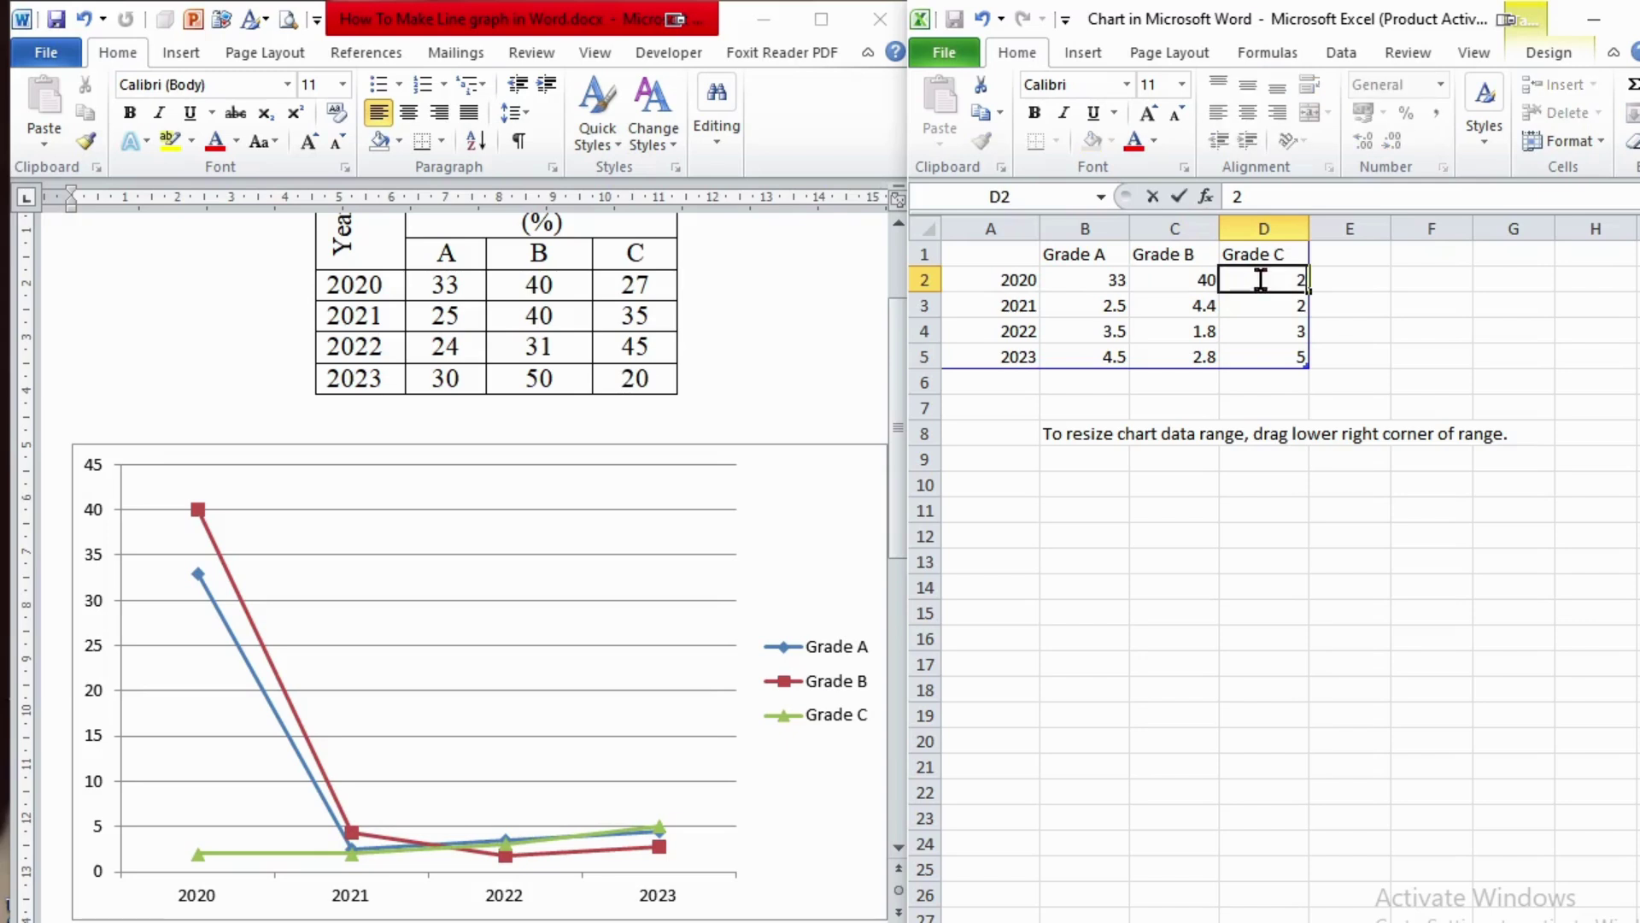
{"action": "left_click", "coordinate": [1342, 281]}
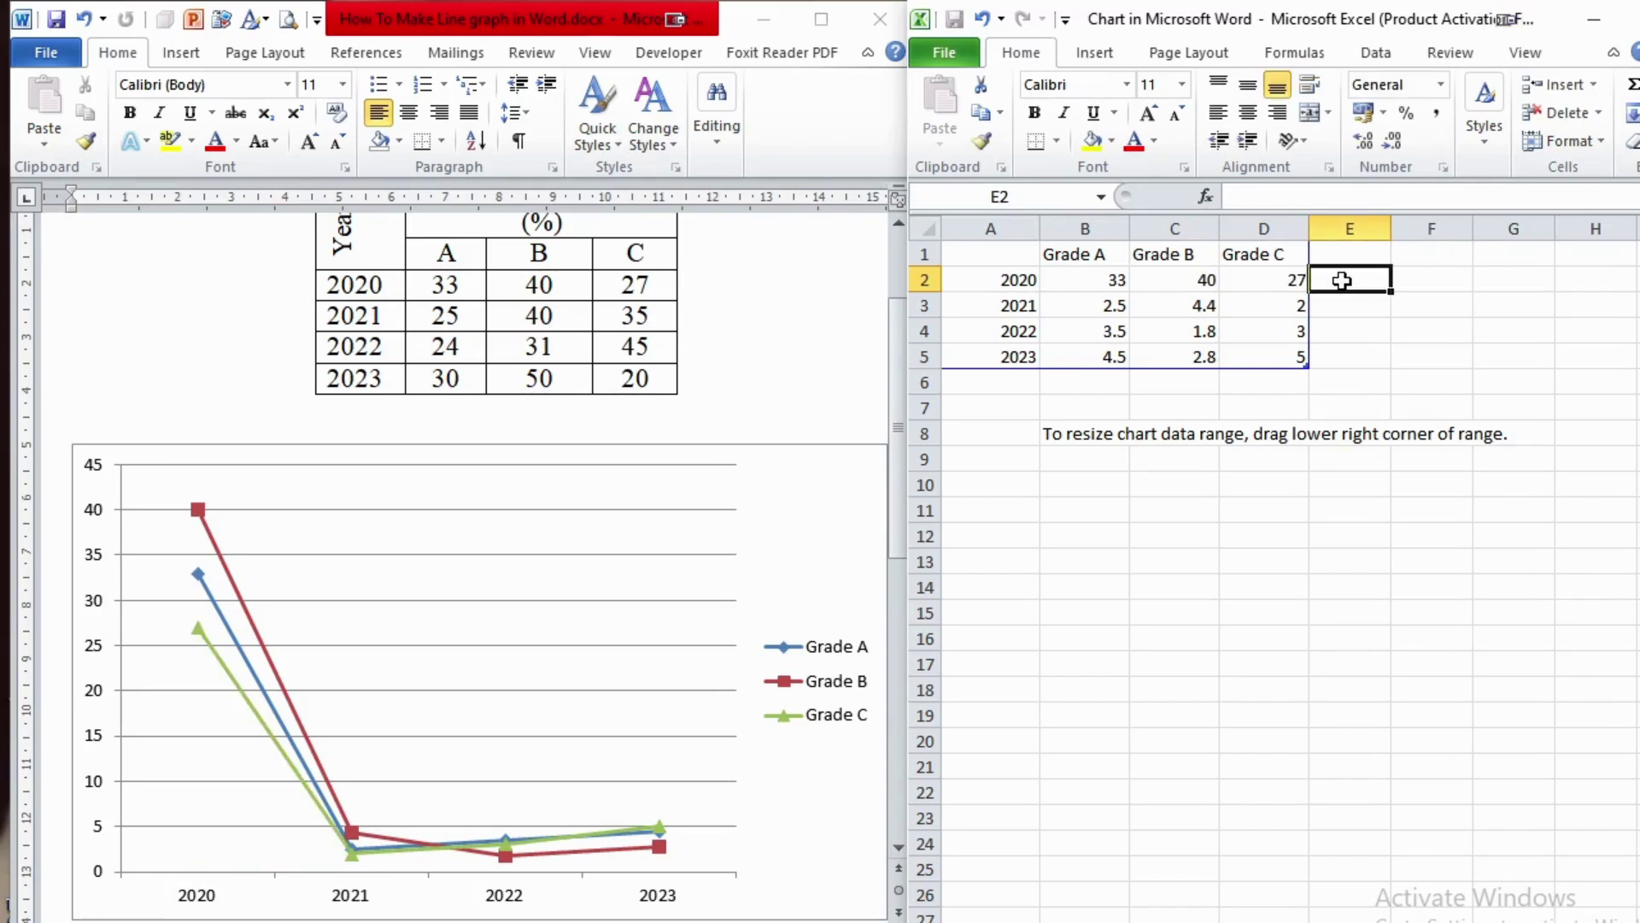
- Fill the 2021 row of the chart data with 25 for Grade A, 40 for Grade B and 35 for Grade C
{"action": "left_click", "coordinate": [1112, 315]}
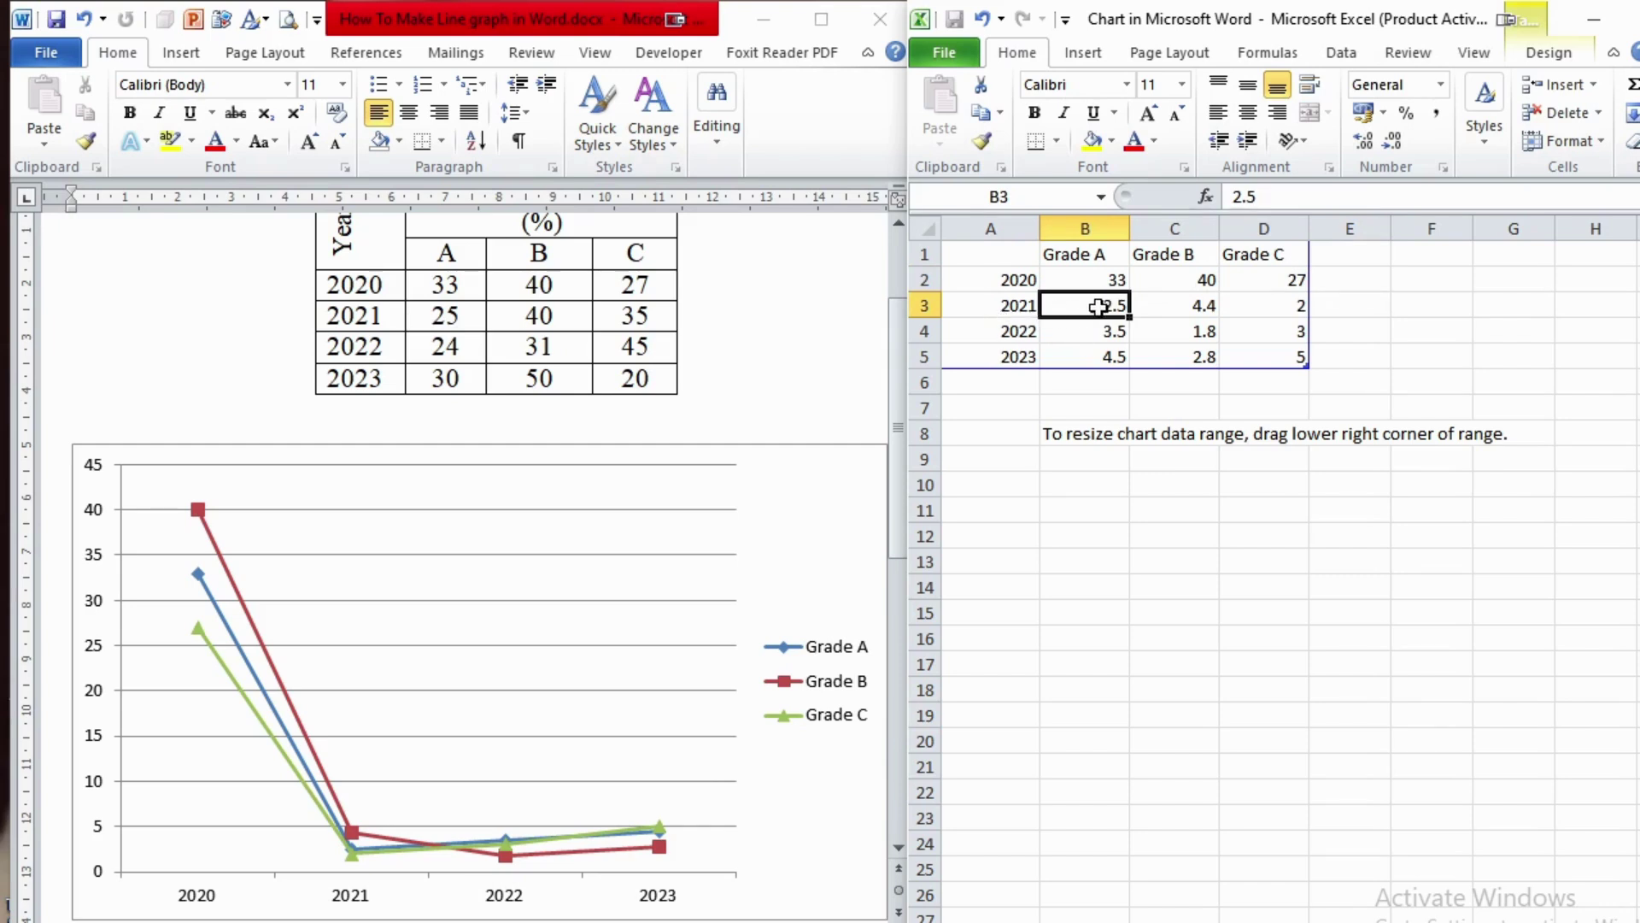
{"action": "type", "text": "25"}
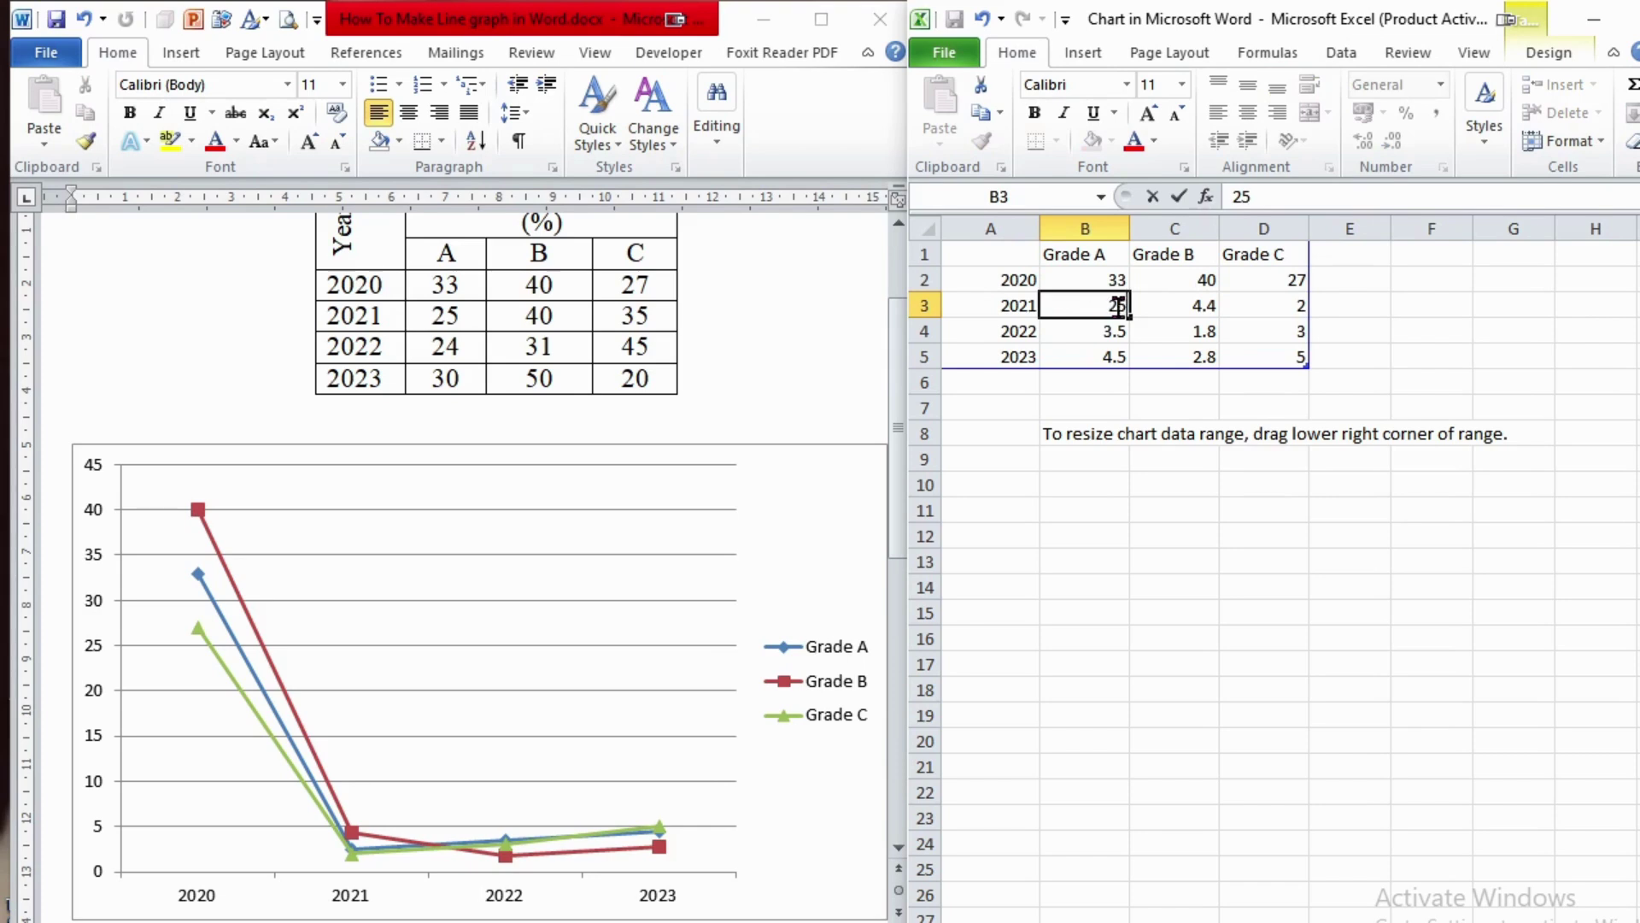
{"action": "left_click", "coordinate": [1168, 308]}
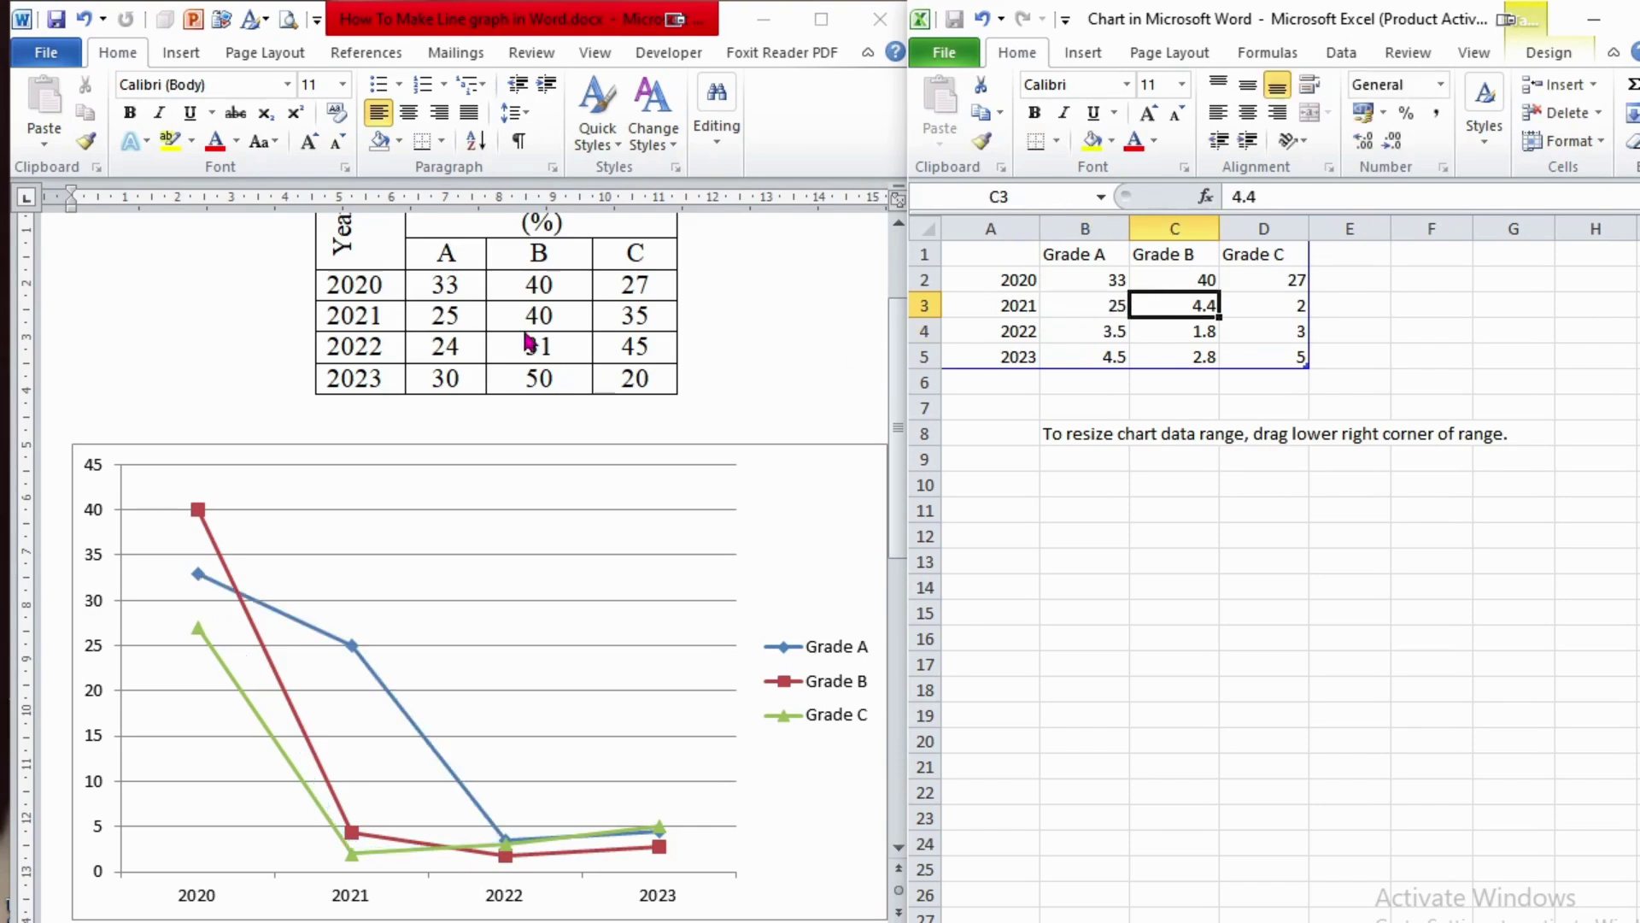
{"action": "type", "text": "40"}
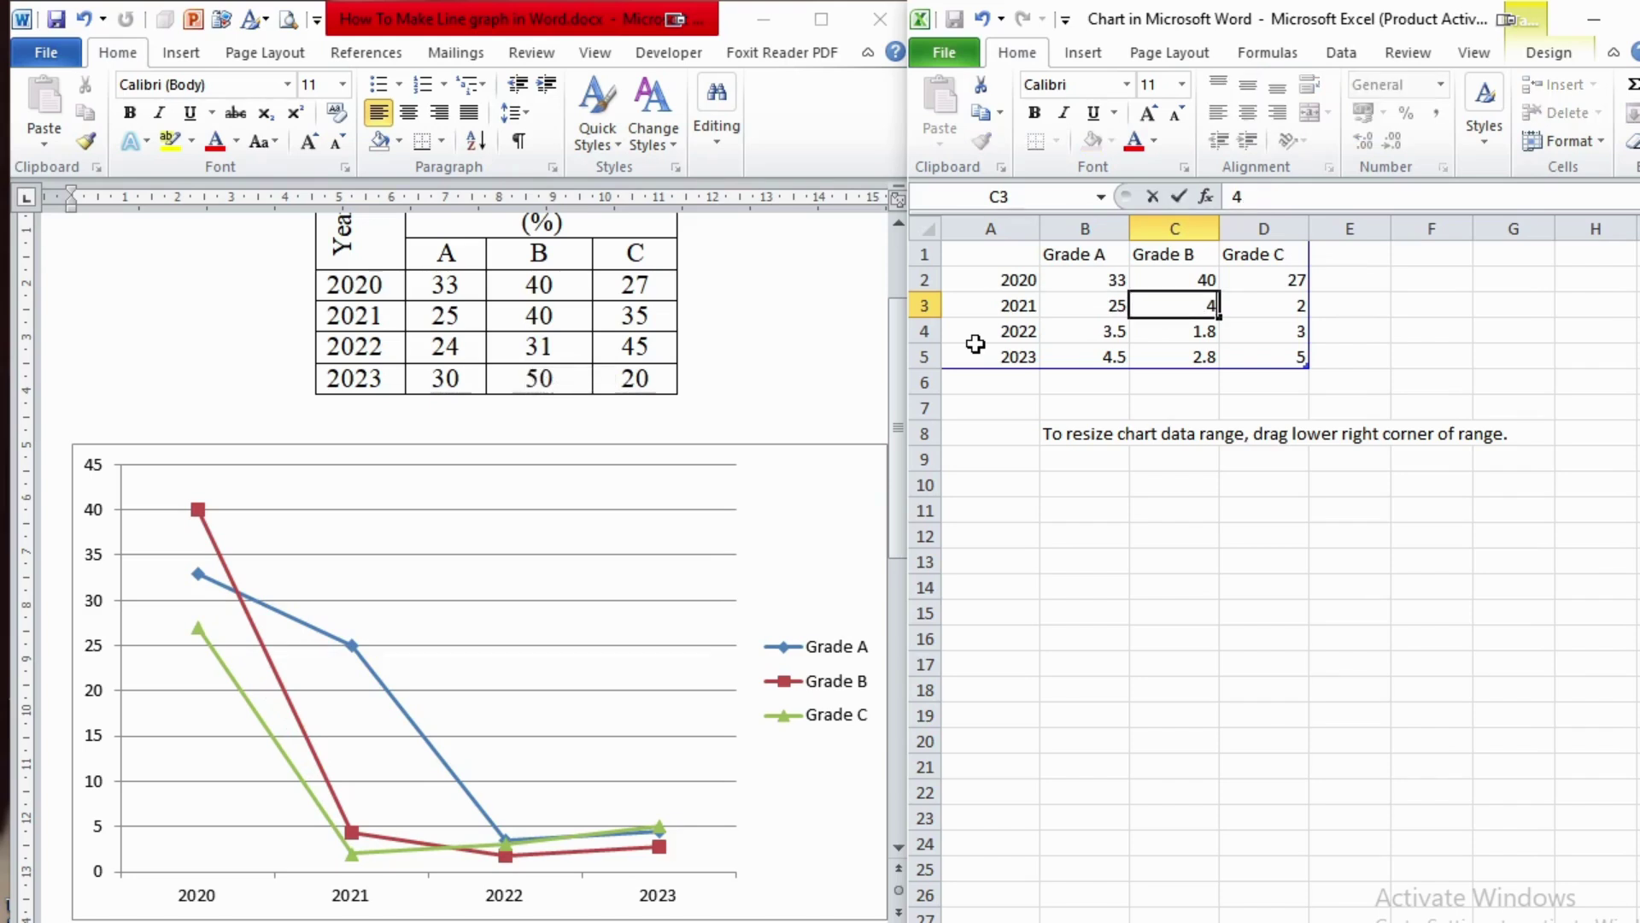
{"action": "left_click", "coordinate": [1269, 309]}
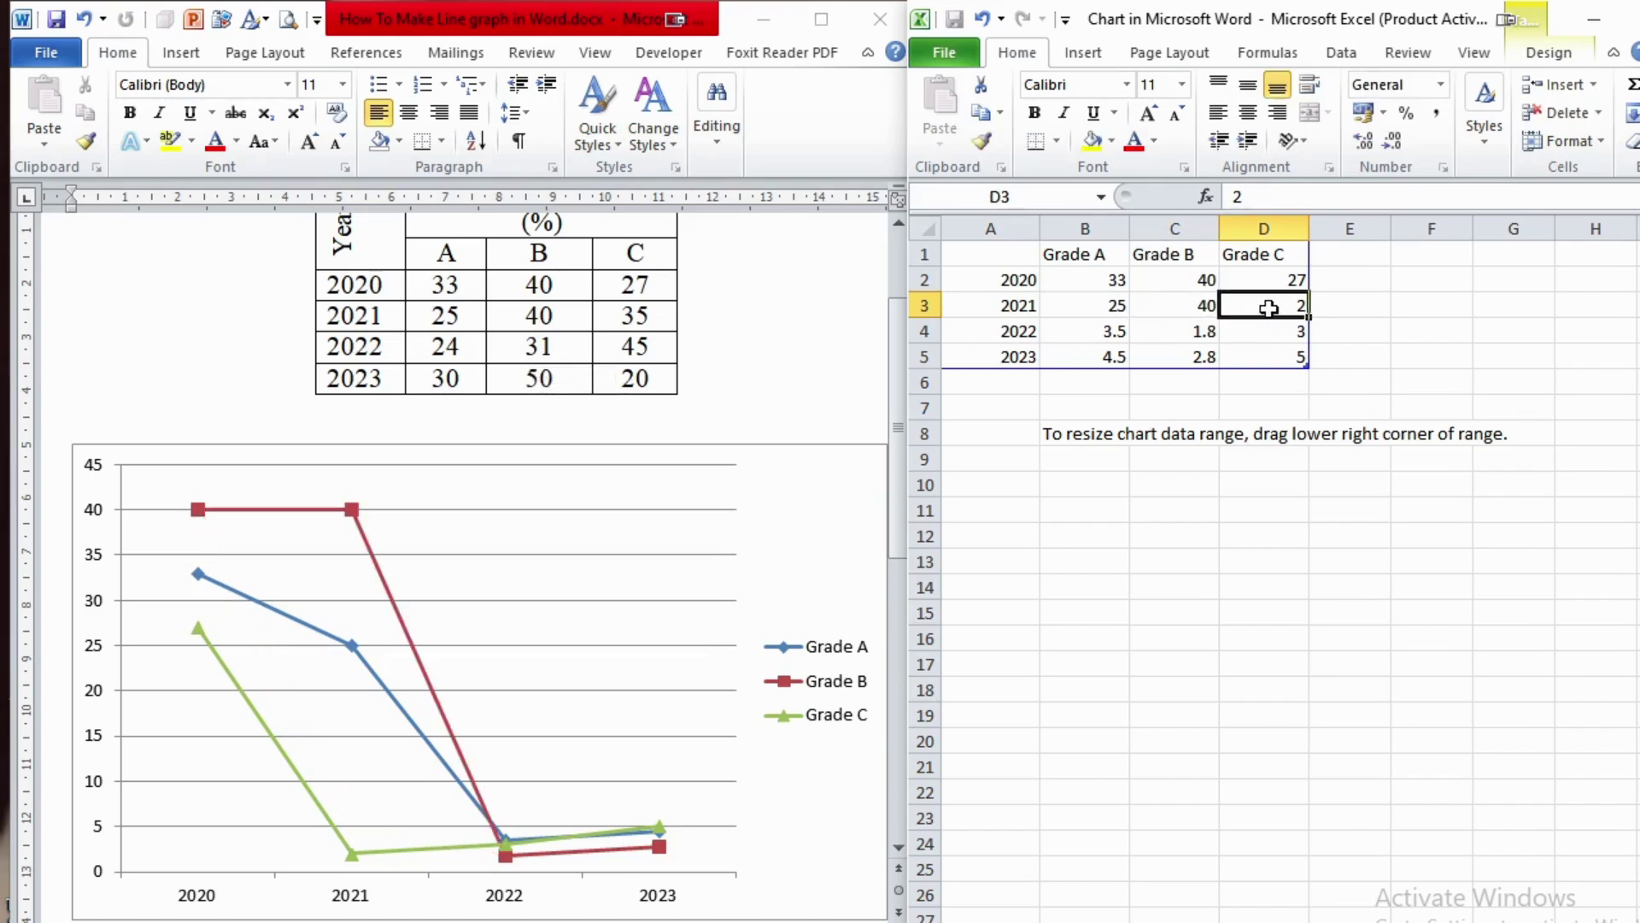
{"action": "type", "text": "35"}
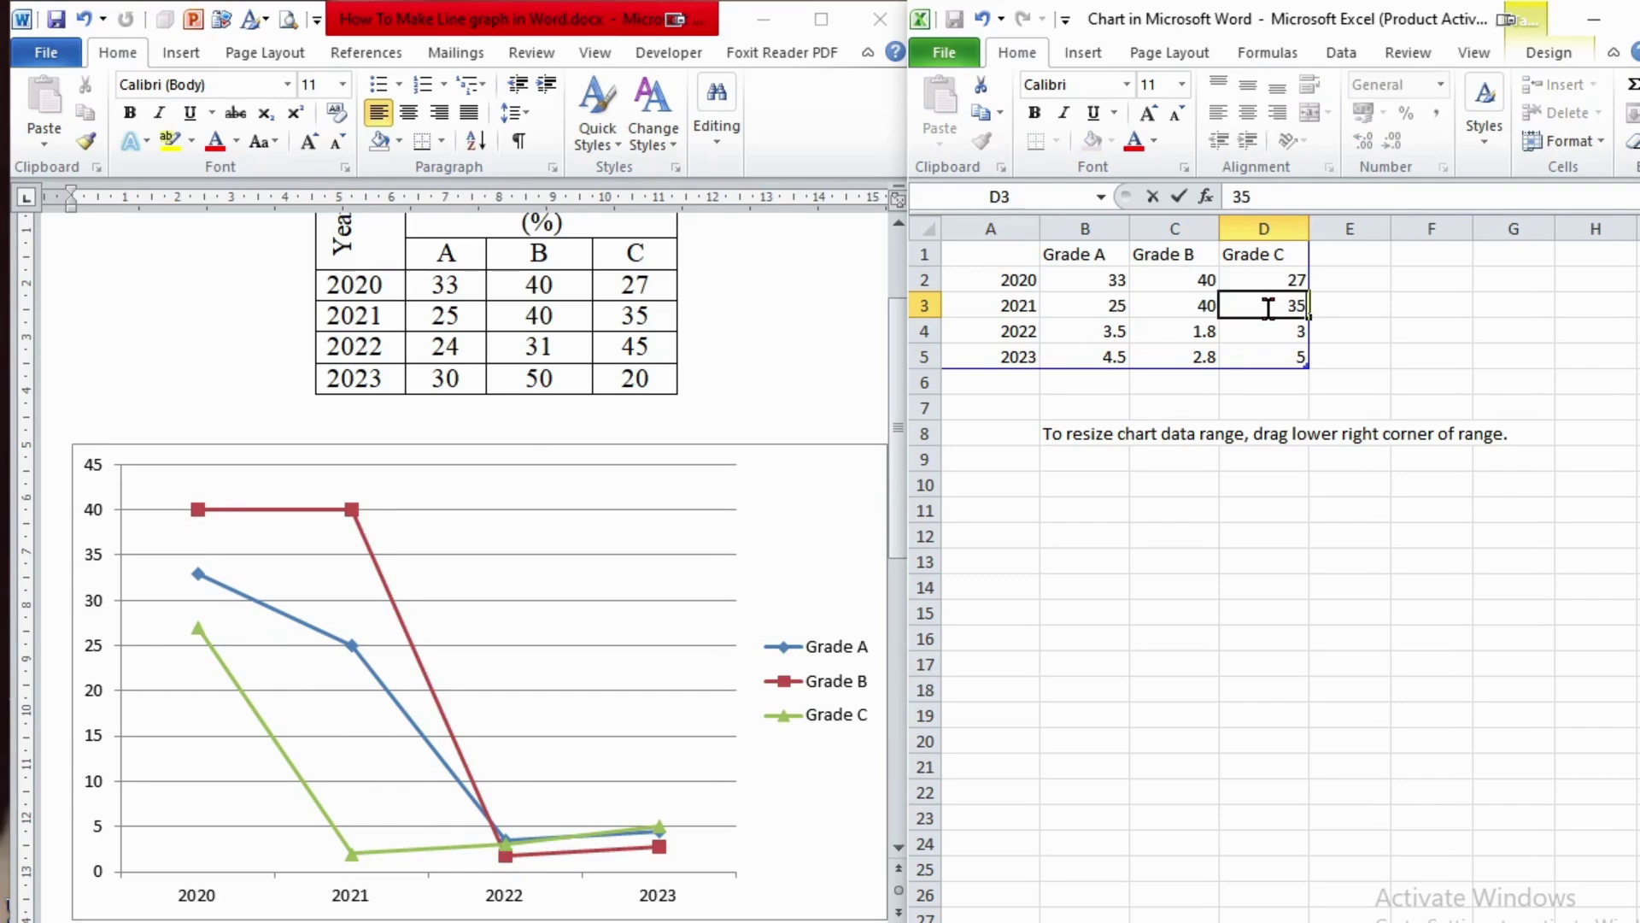
{"action": "left_click", "coordinate": [1358, 302]}
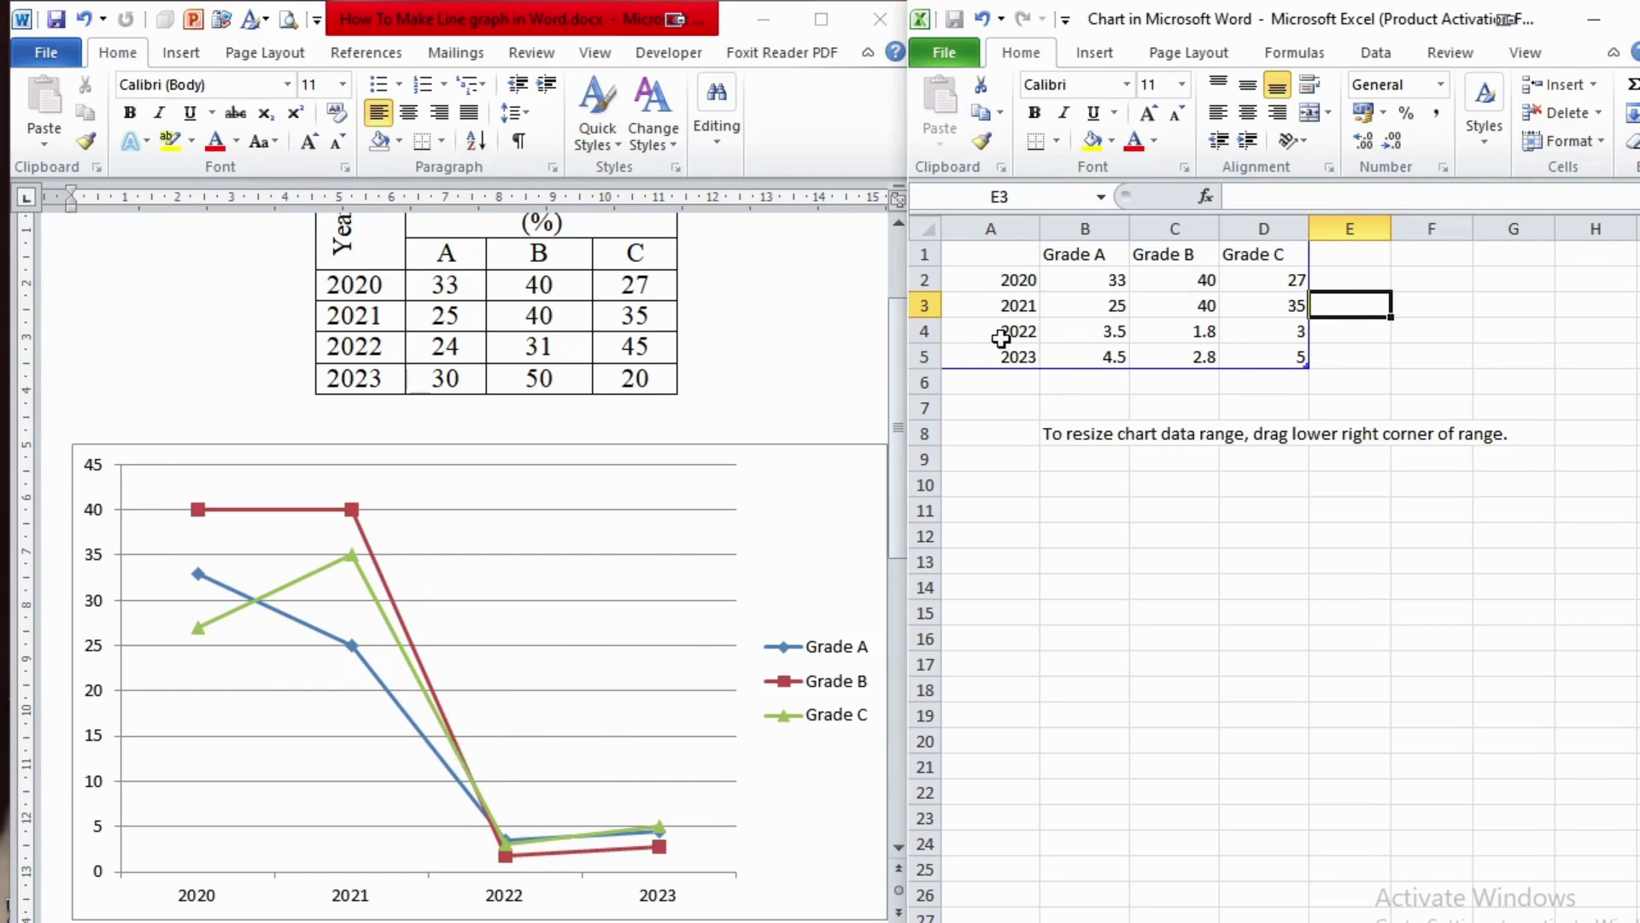
- Fill the 2022 row of the chart data with 24 for Grade A, 31 for Grade B and 45 for Grade C
{"action": "left_click", "coordinate": [1106, 335]}
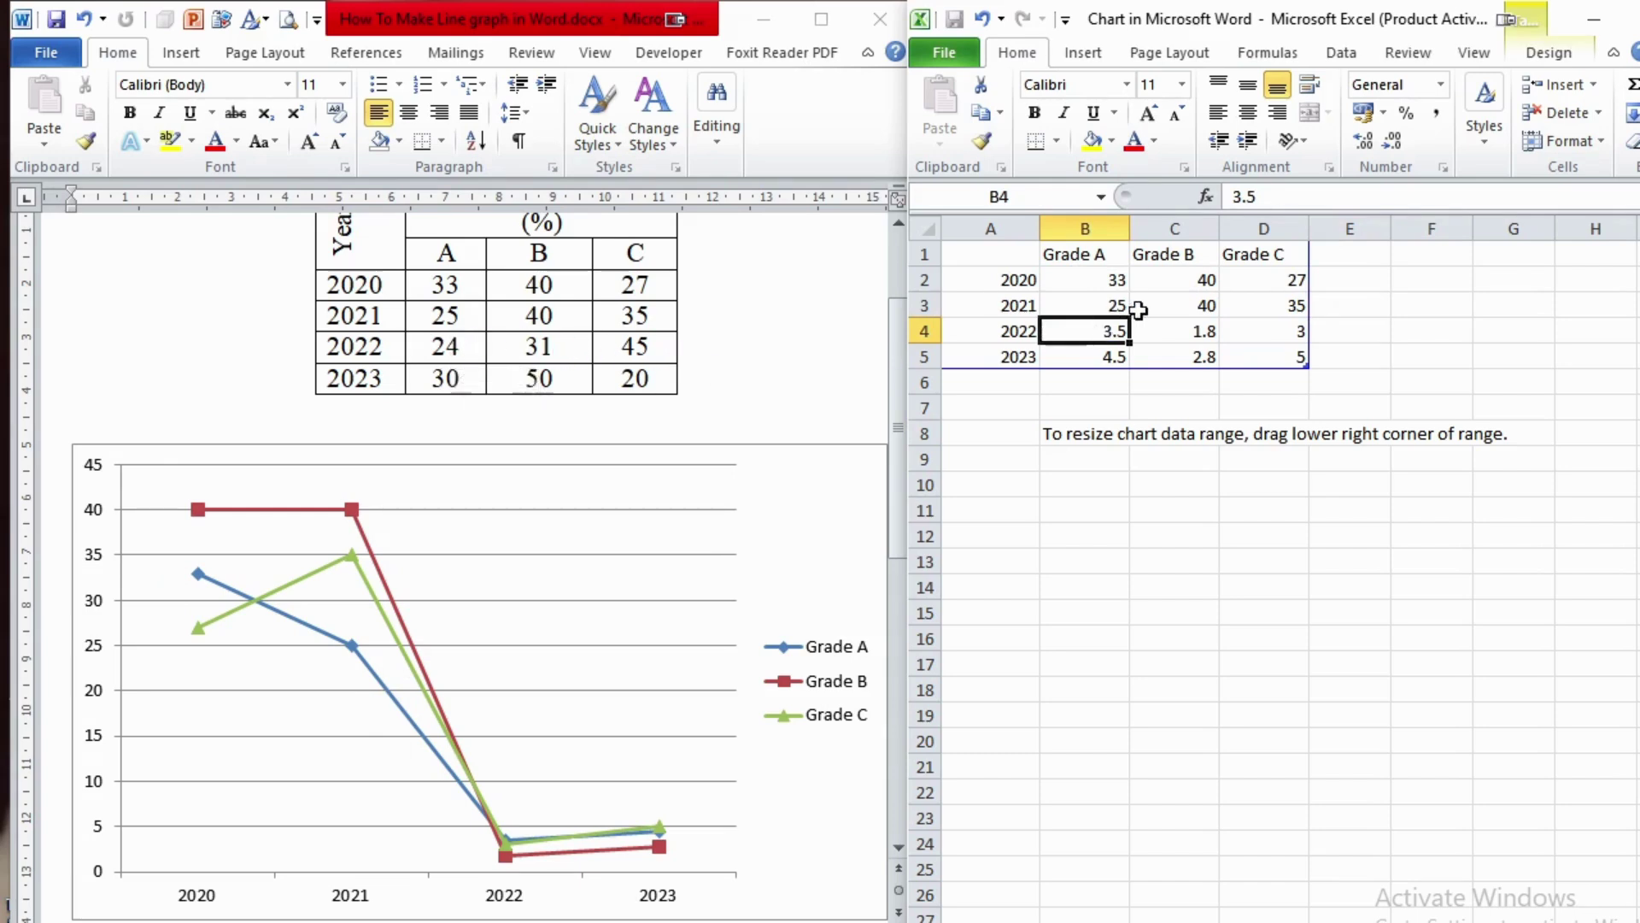
{"action": "type", "text": "24"}
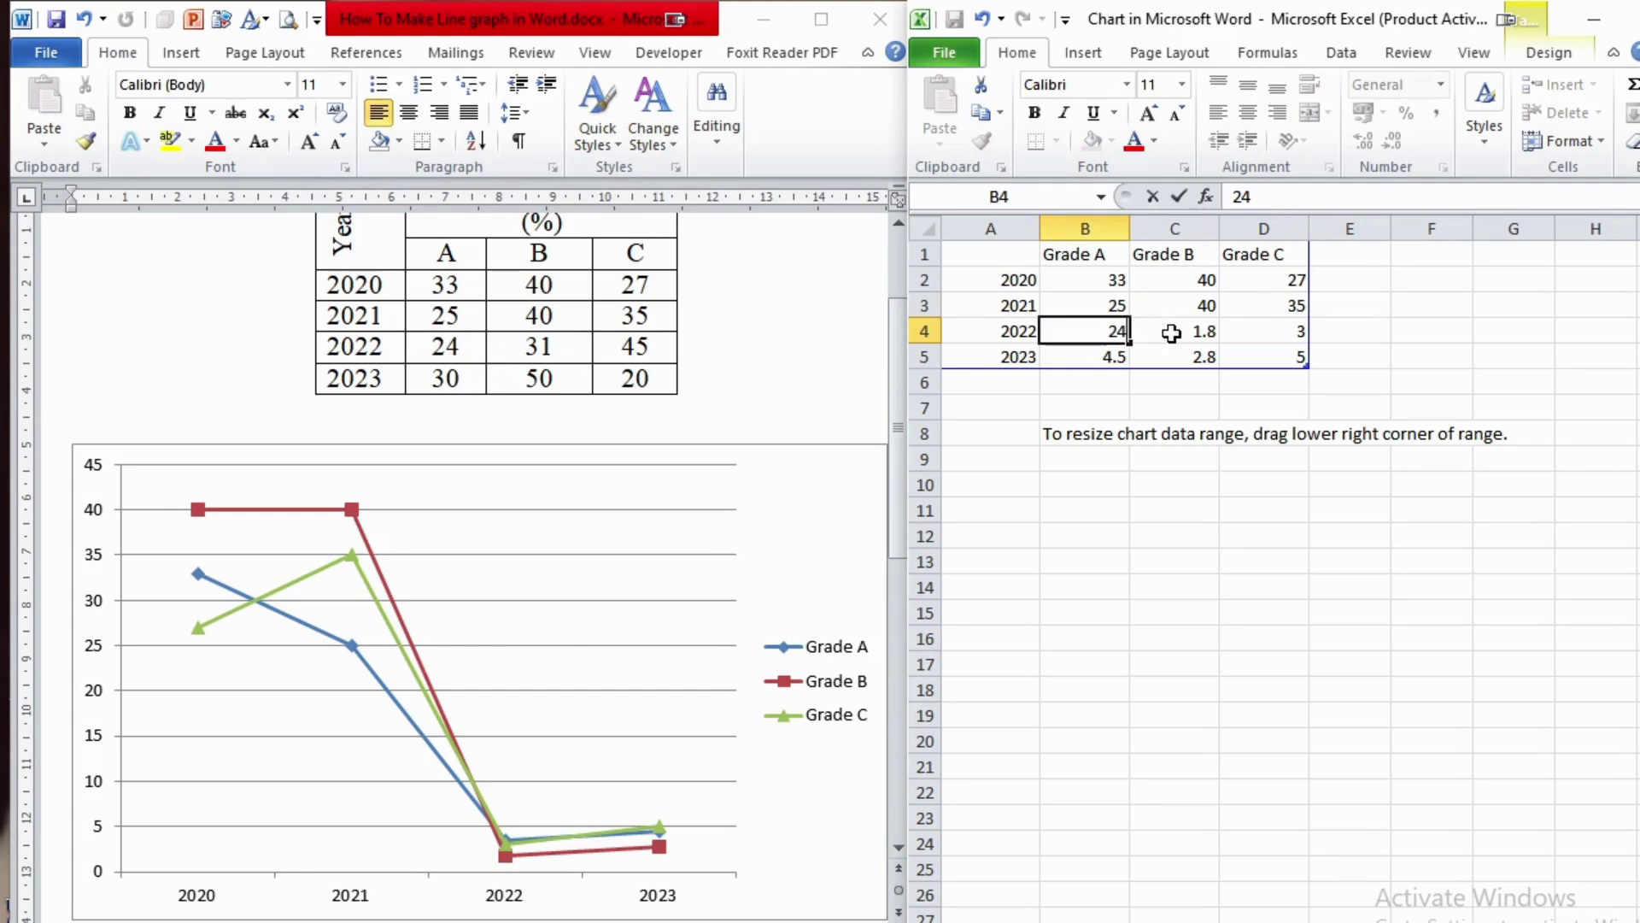
{"action": "left_click", "coordinate": [1171, 333]}
{"action": "type", "text": "31"}
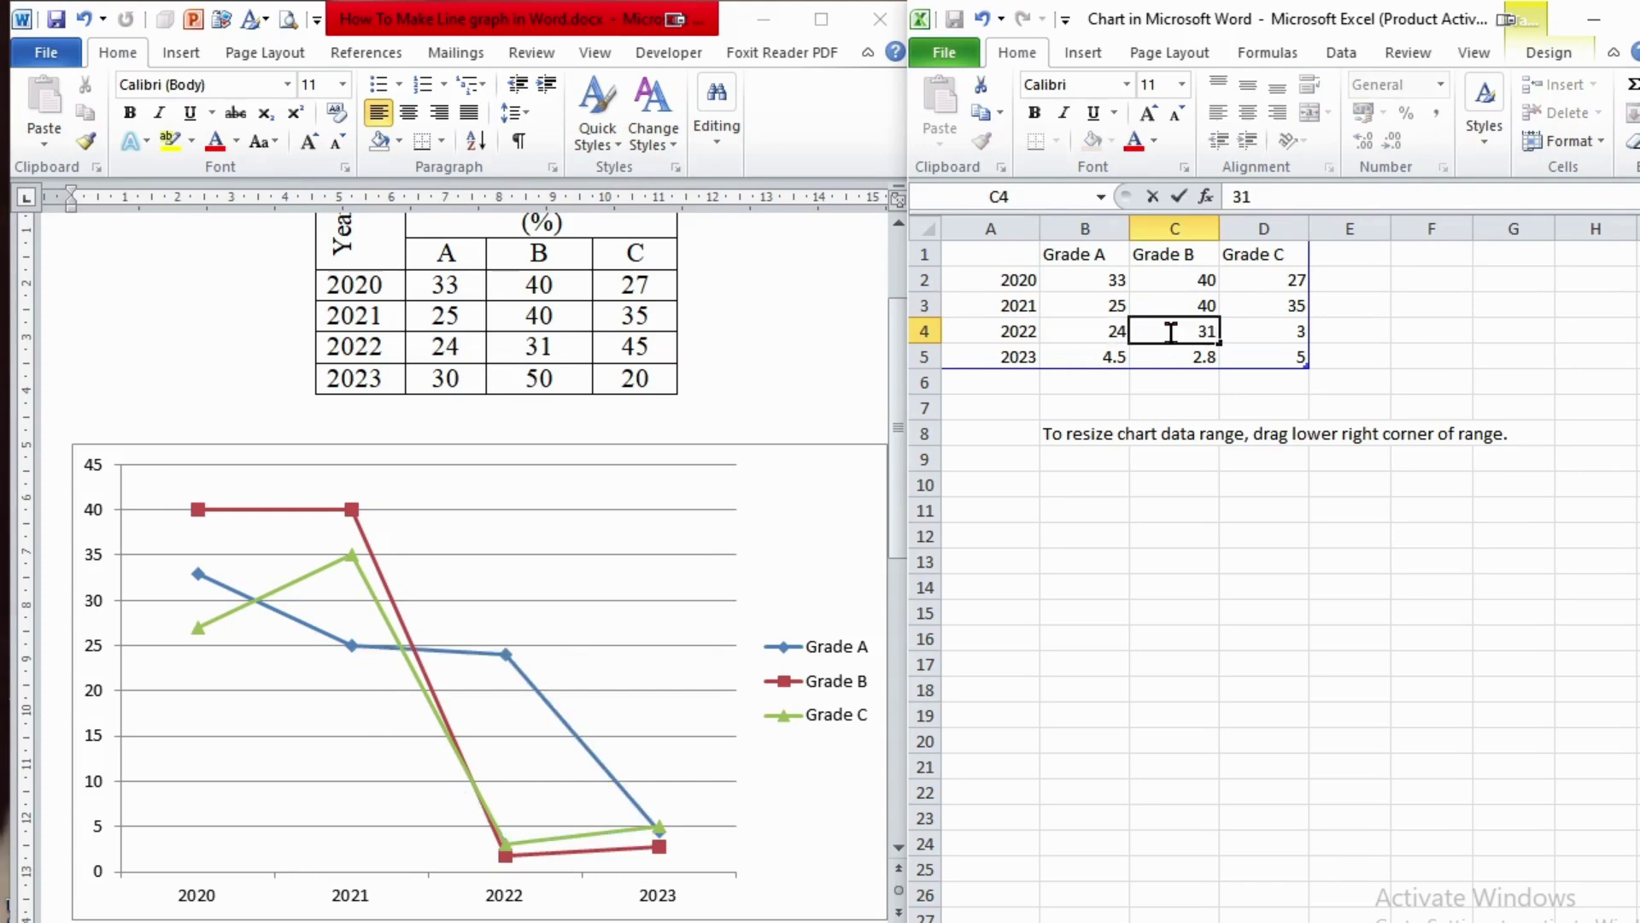
{"action": "left_click", "coordinate": [1273, 330]}
{"action": "type", "text": "4"}
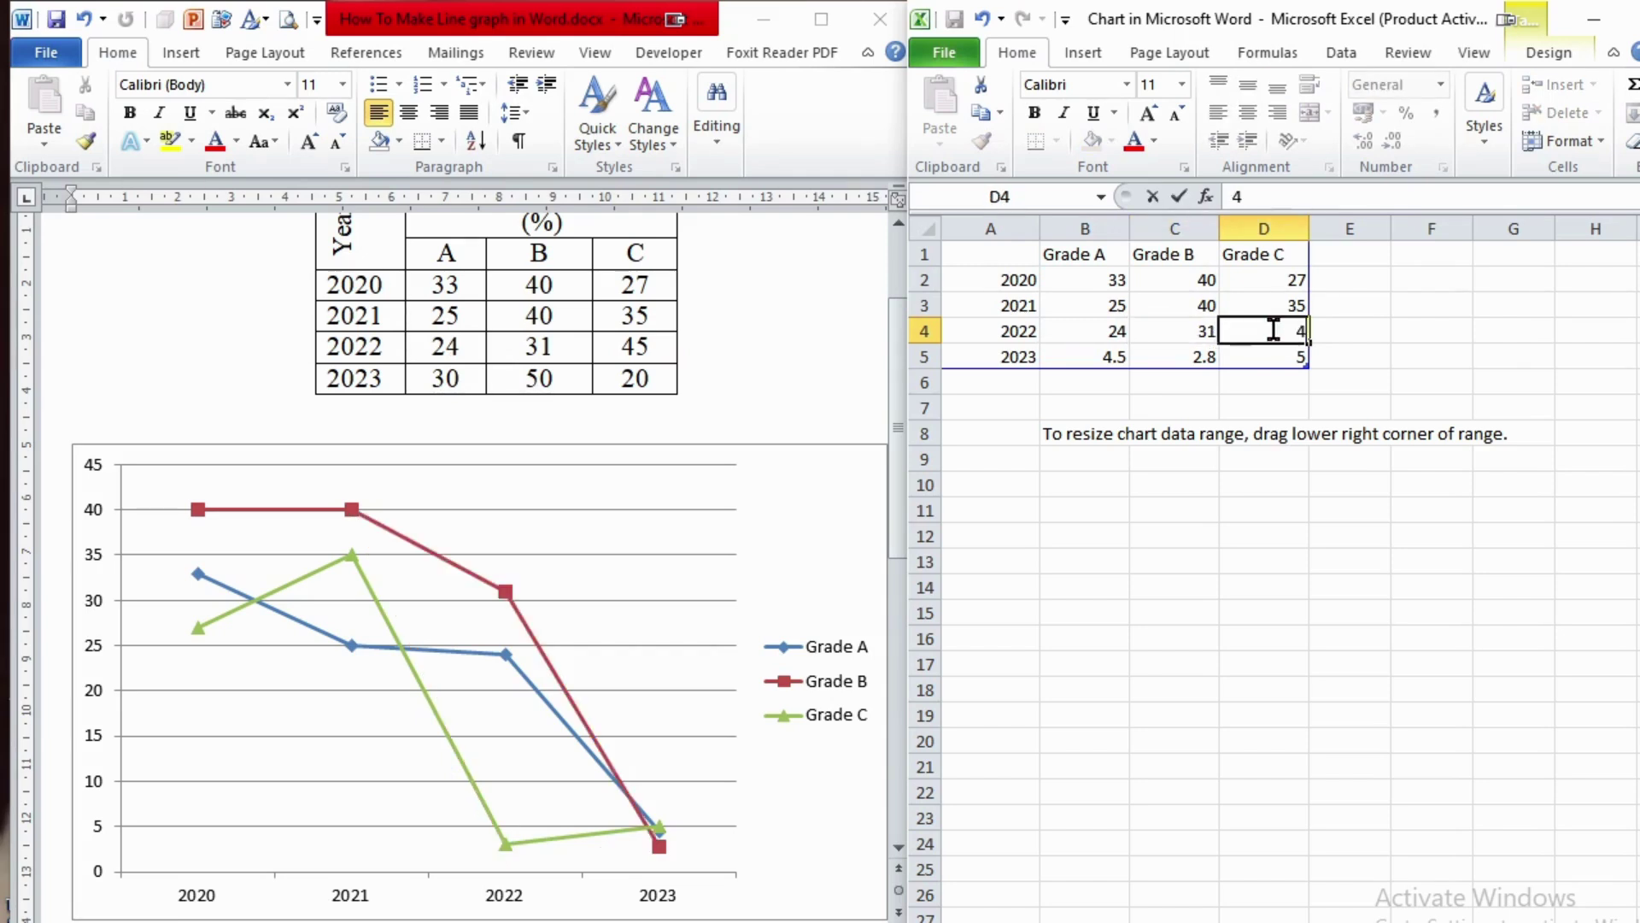
{"action": "type", "text": ".5"}
{"action": "left_click", "coordinate": [1358, 331]}
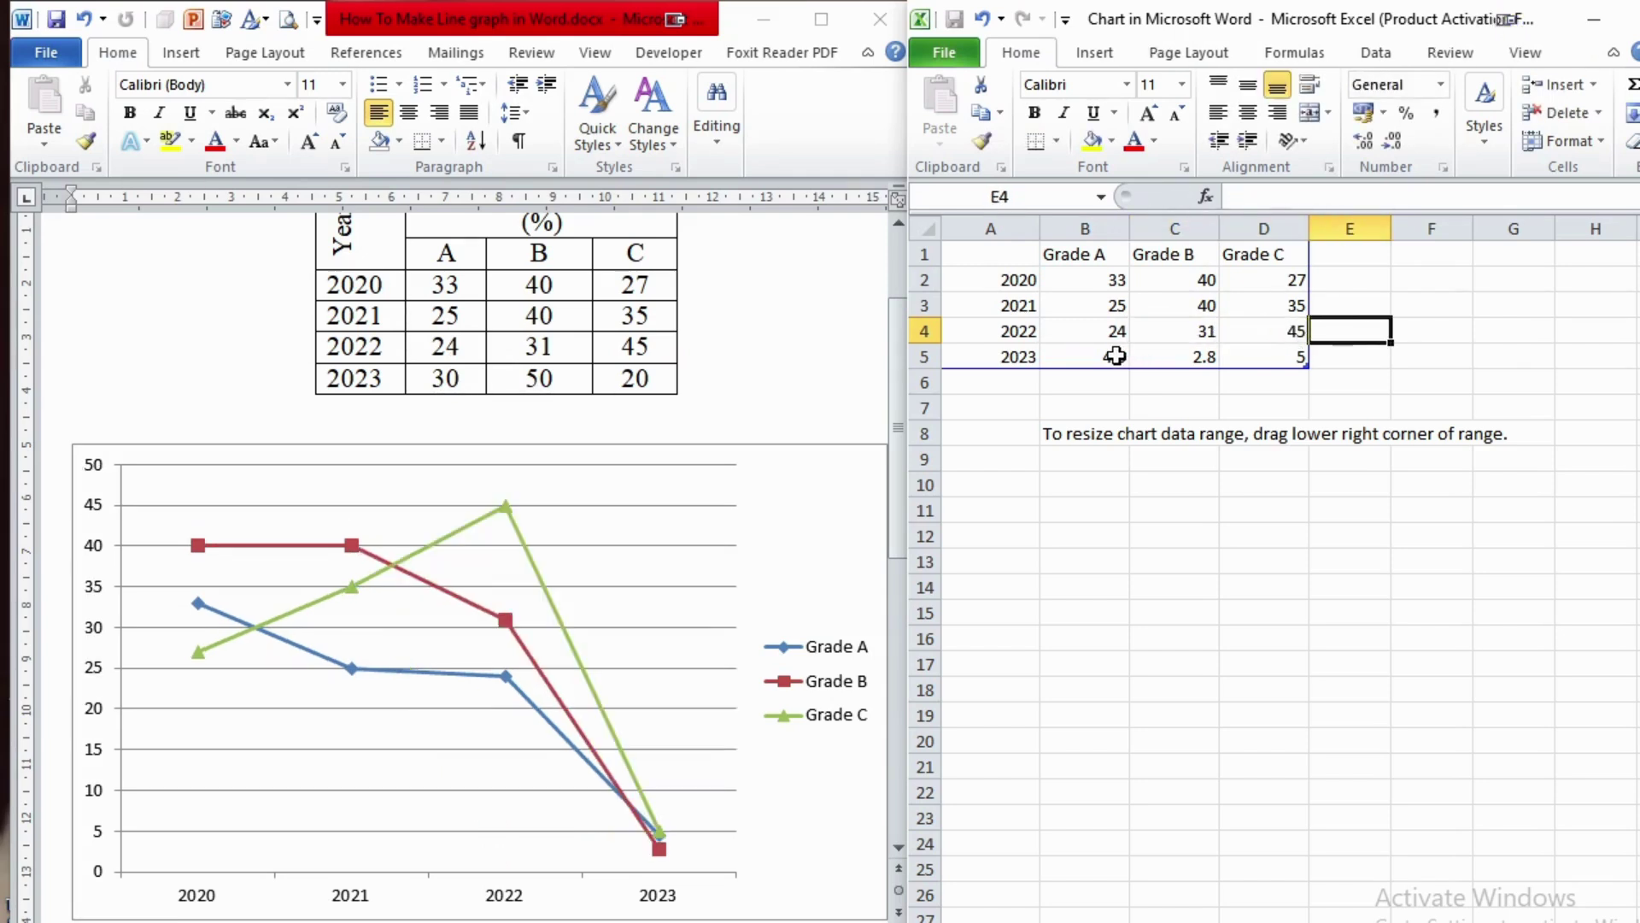
- Fill the 2023 row of the chart data with 30 for Grade A, 50 for Grade B and 20 for Grade C
{"action": "left_click", "coordinate": [1112, 357]}
{"action": "type", "text": "3"}
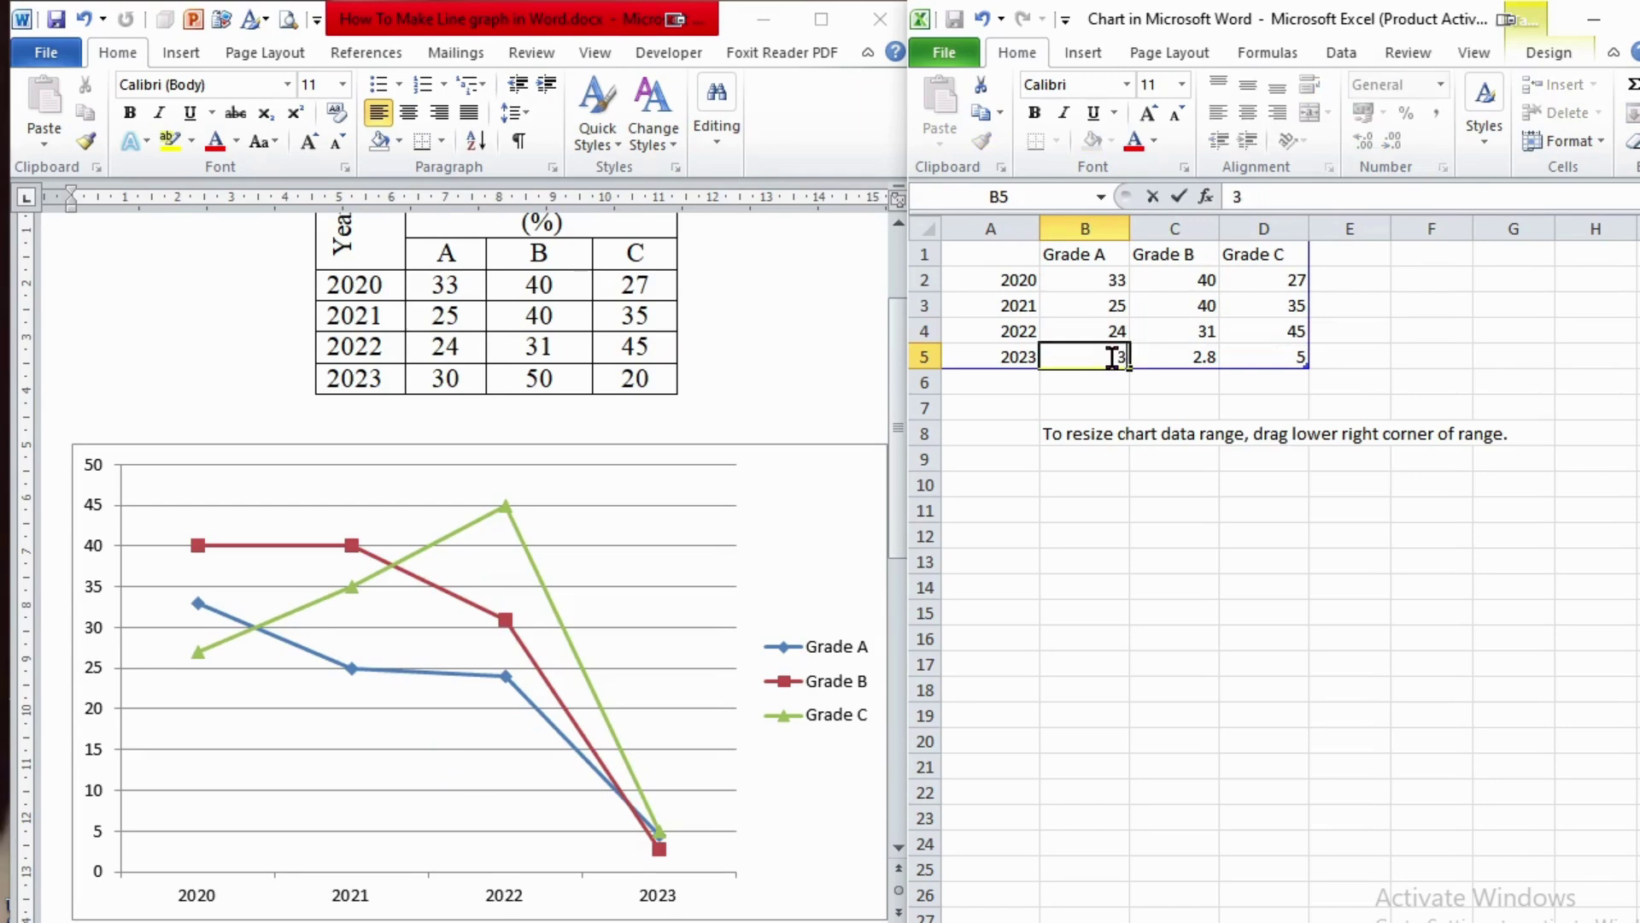
{"action": "type", "text": "0"}
{"action": "left_click", "coordinate": [1196, 359]}
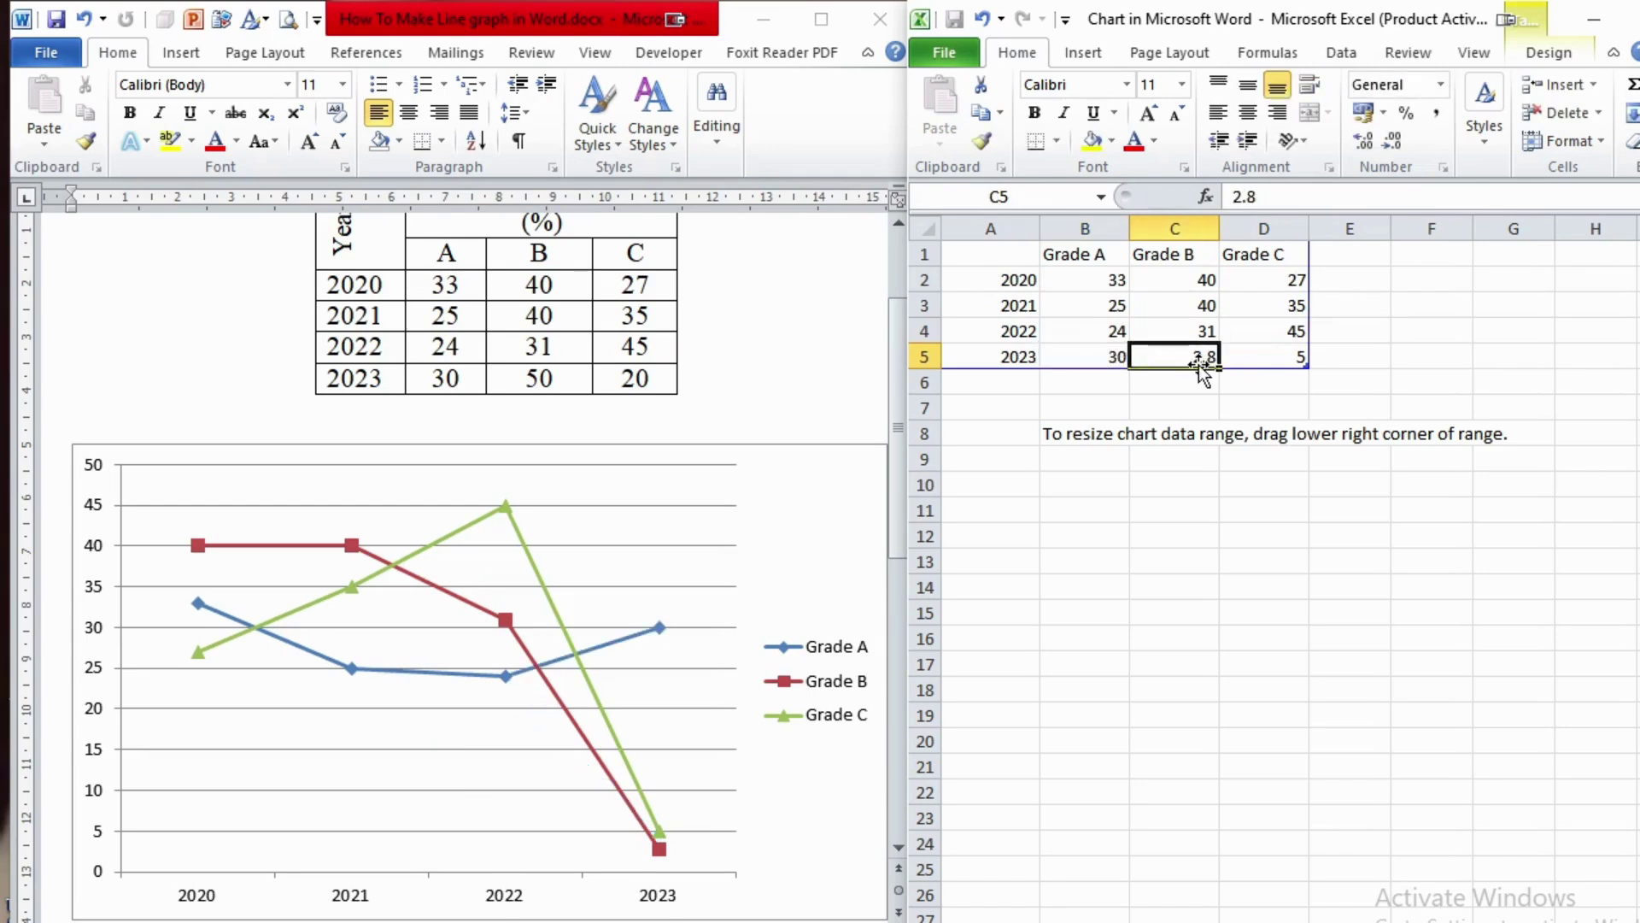
{"action": "type", "text": "50"}
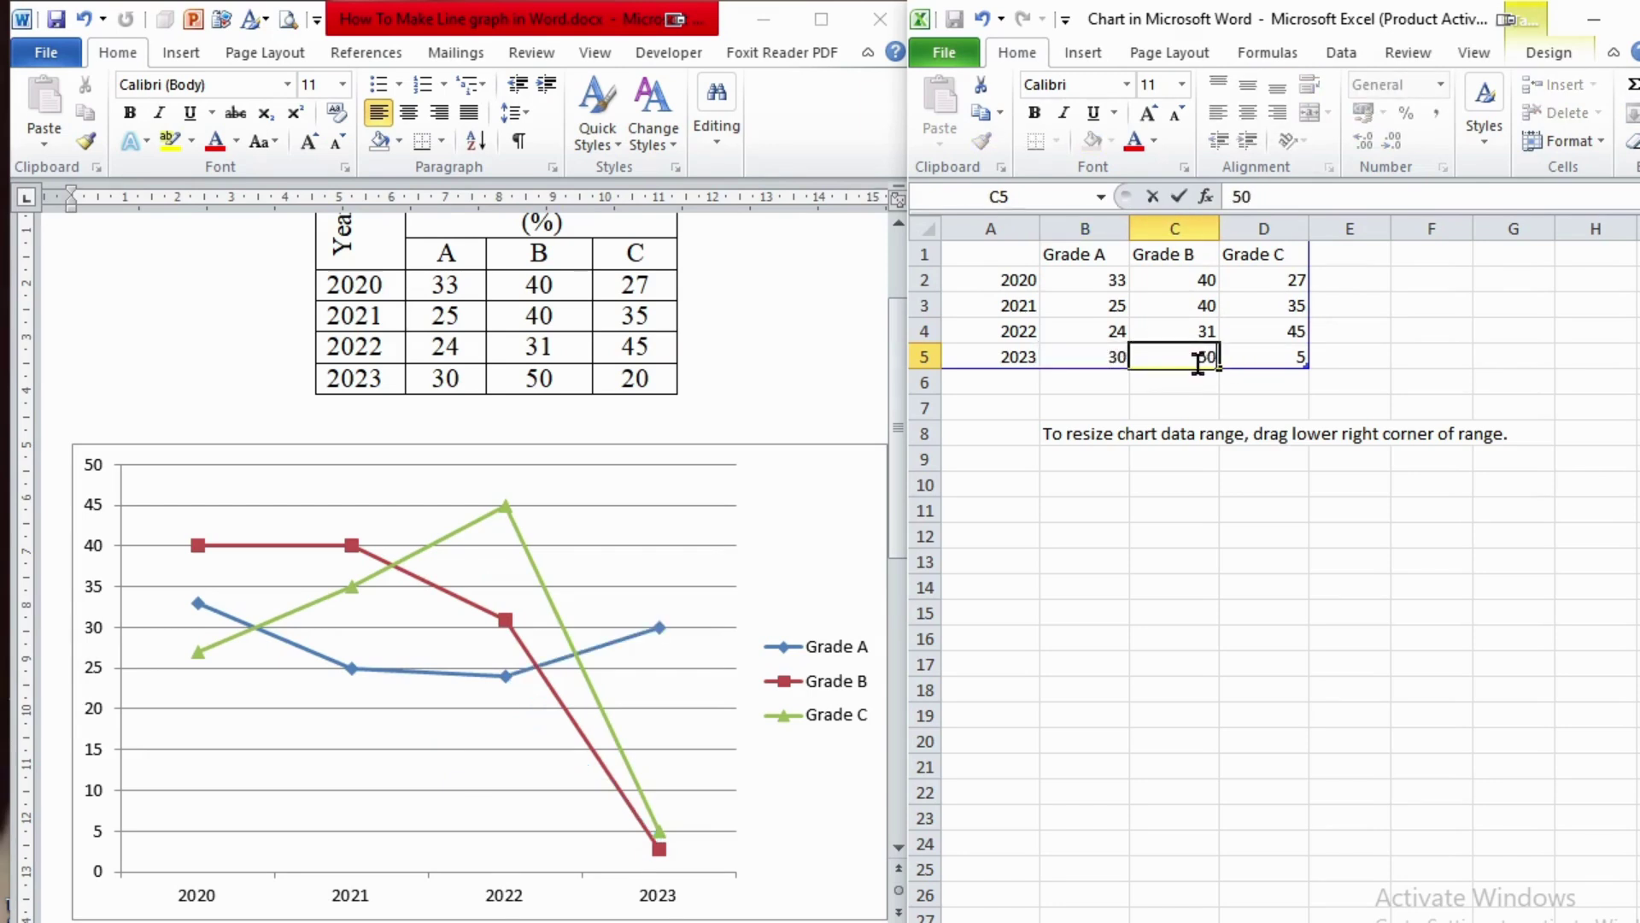
{"action": "left_click", "coordinate": [1271, 355]}
{"action": "type", "text": "20"}
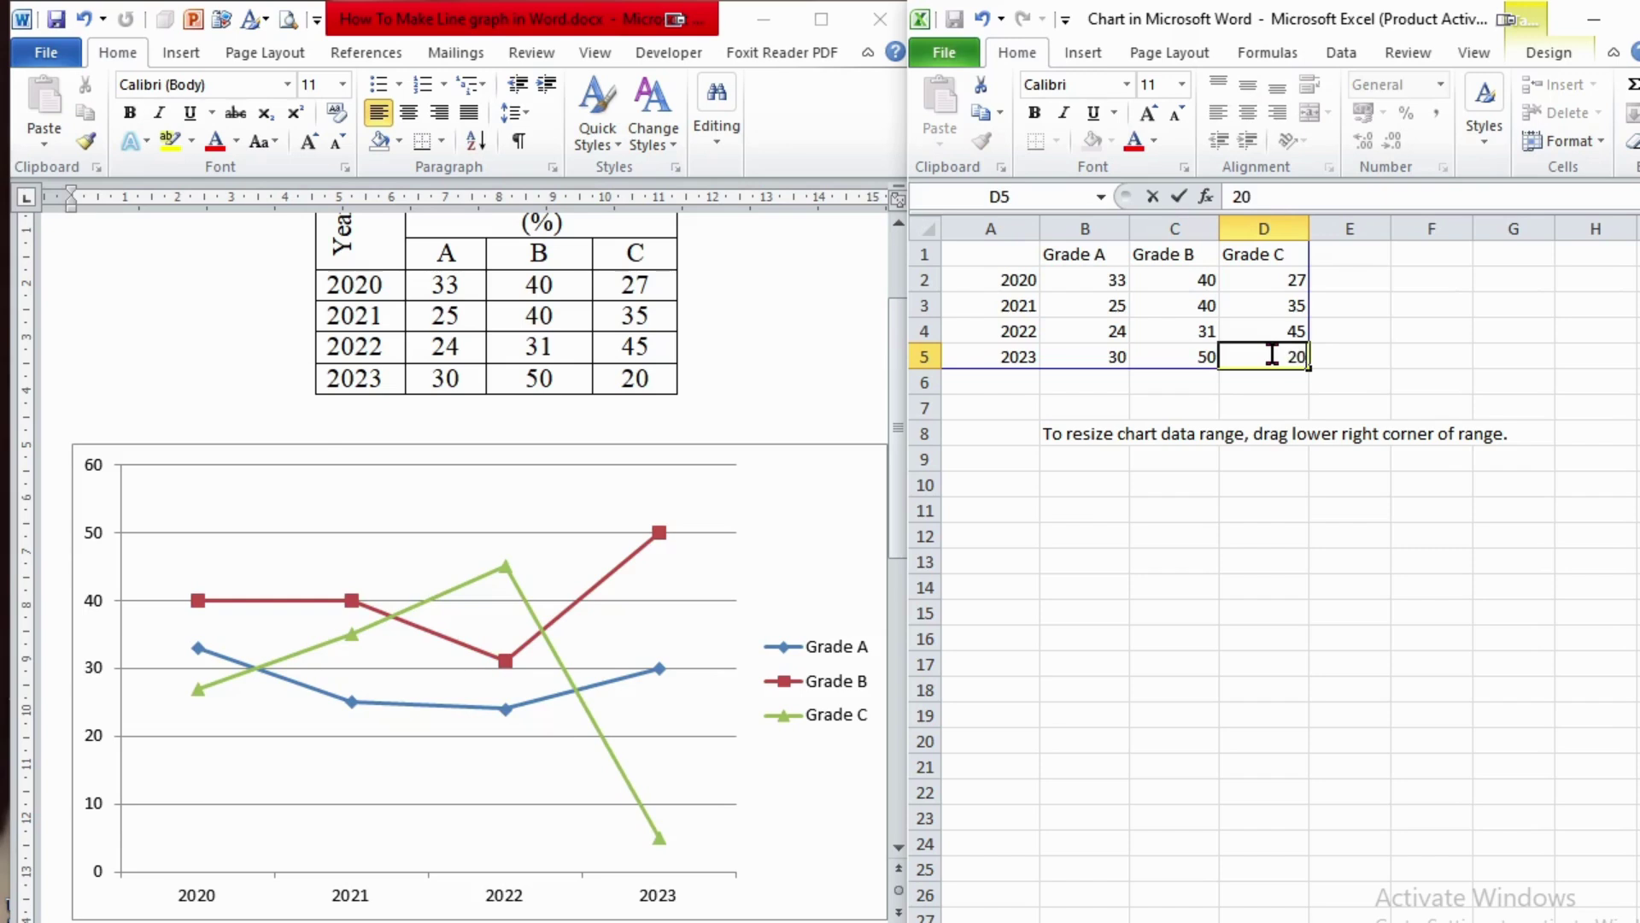
{"action": "left_click", "coordinate": [1352, 350]}
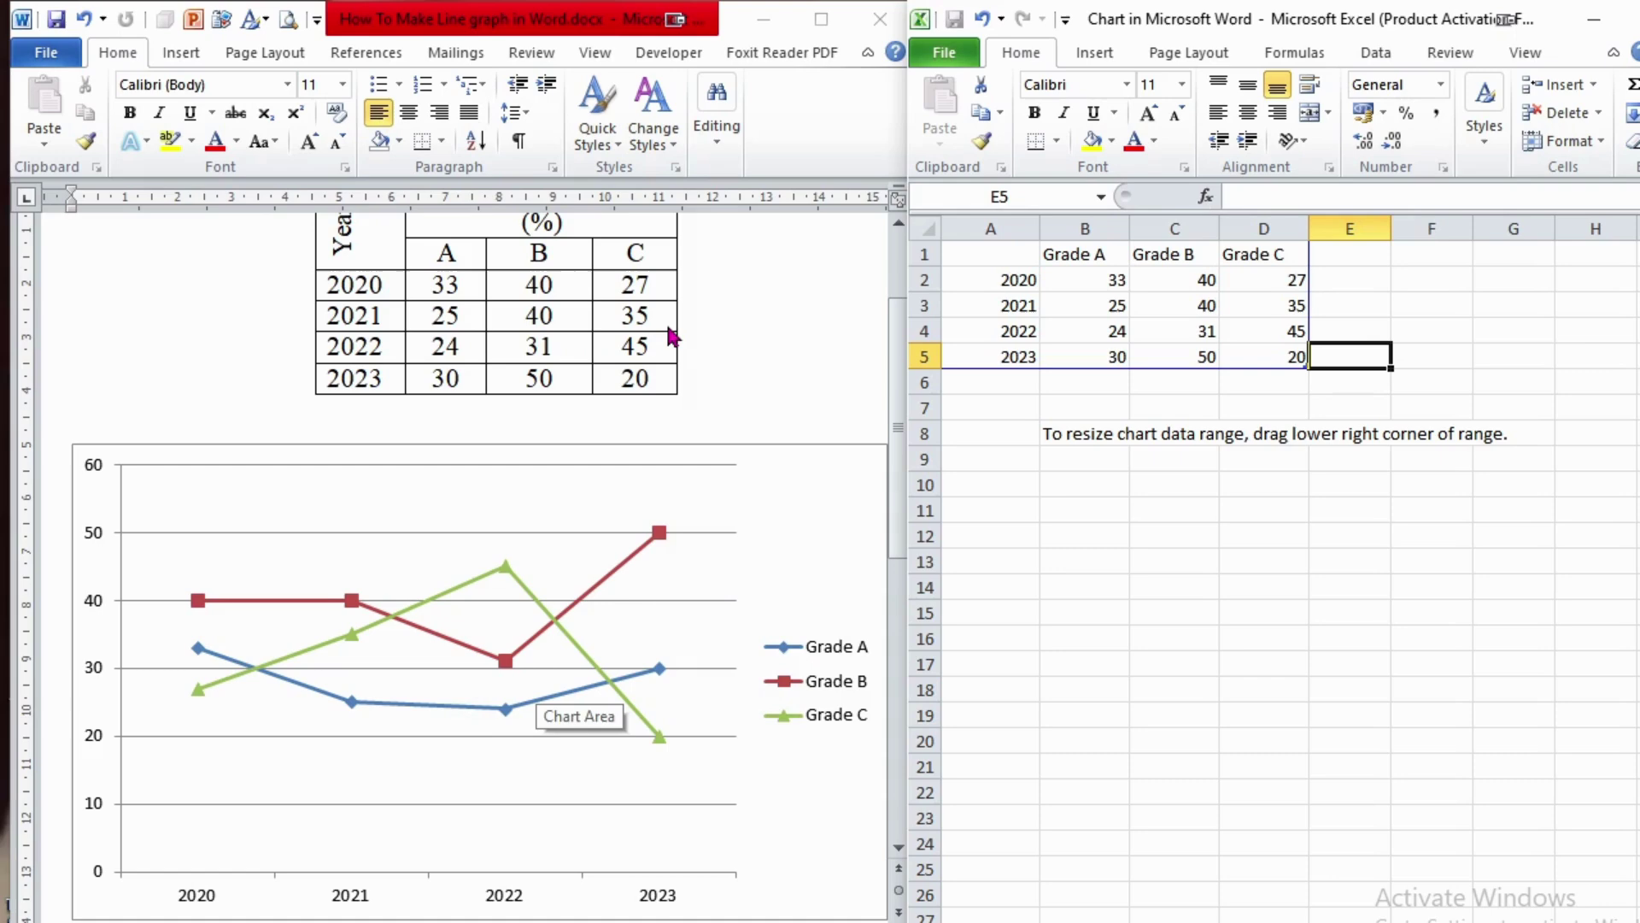
- Maximize the Word document window and format the chart's major gridlines as solid yellow lines
{"action": "left_click", "coordinate": [821, 20]}
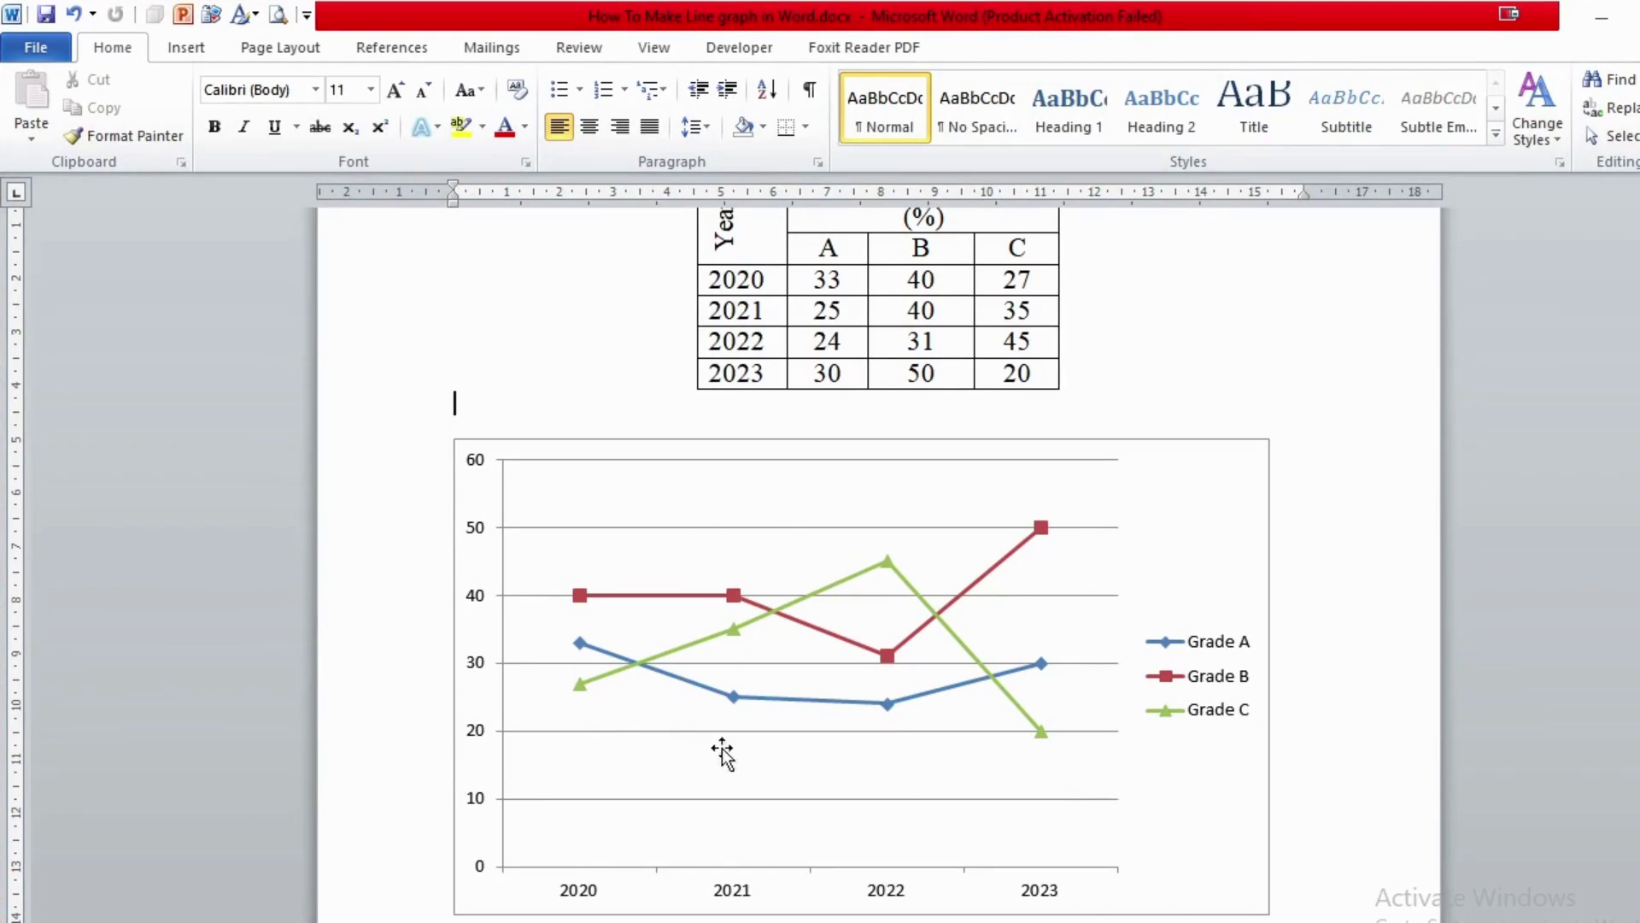
{"action": "left_click", "coordinate": [1082, 402]}
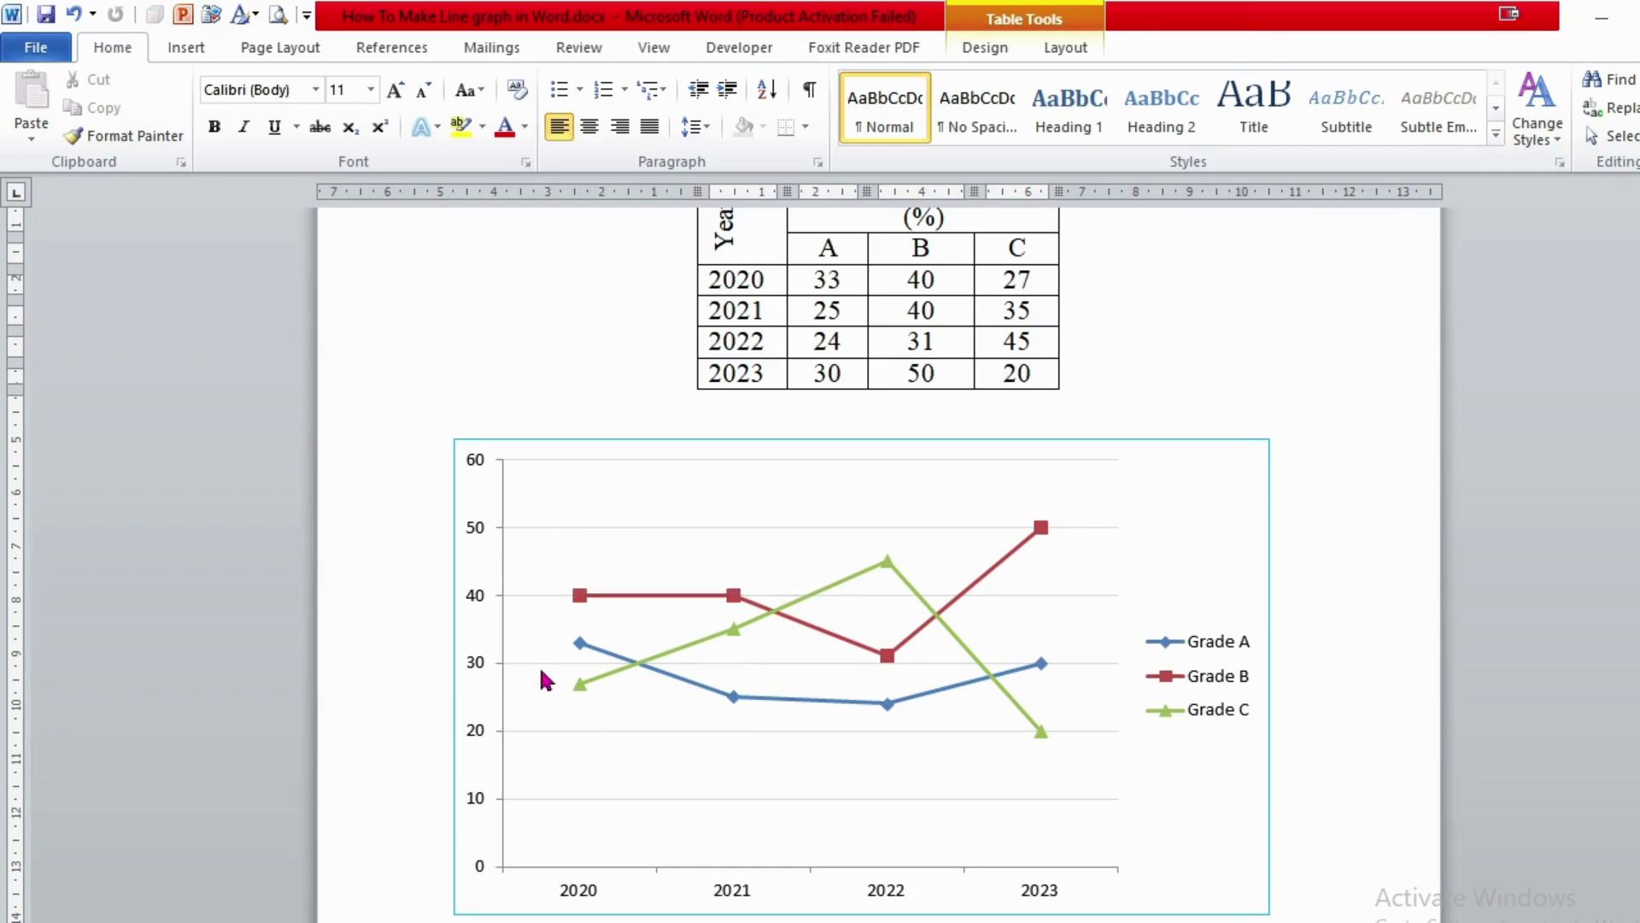
{"action": "double_click", "coordinate": [552, 533]}
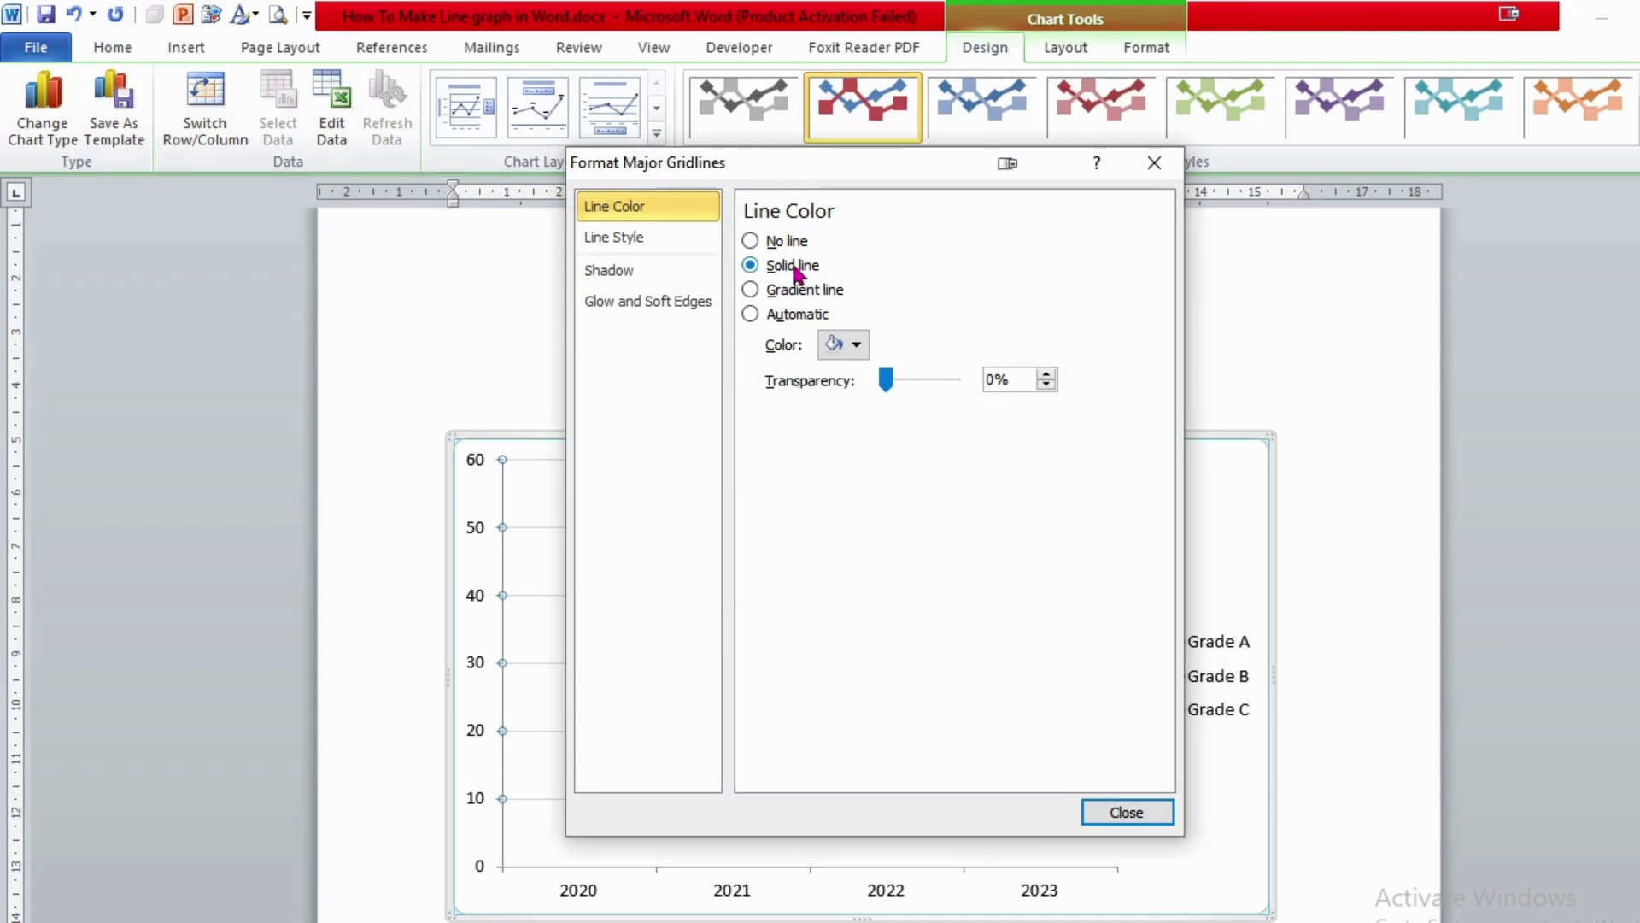
{"action": "left_click", "coordinate": [855, 345]}
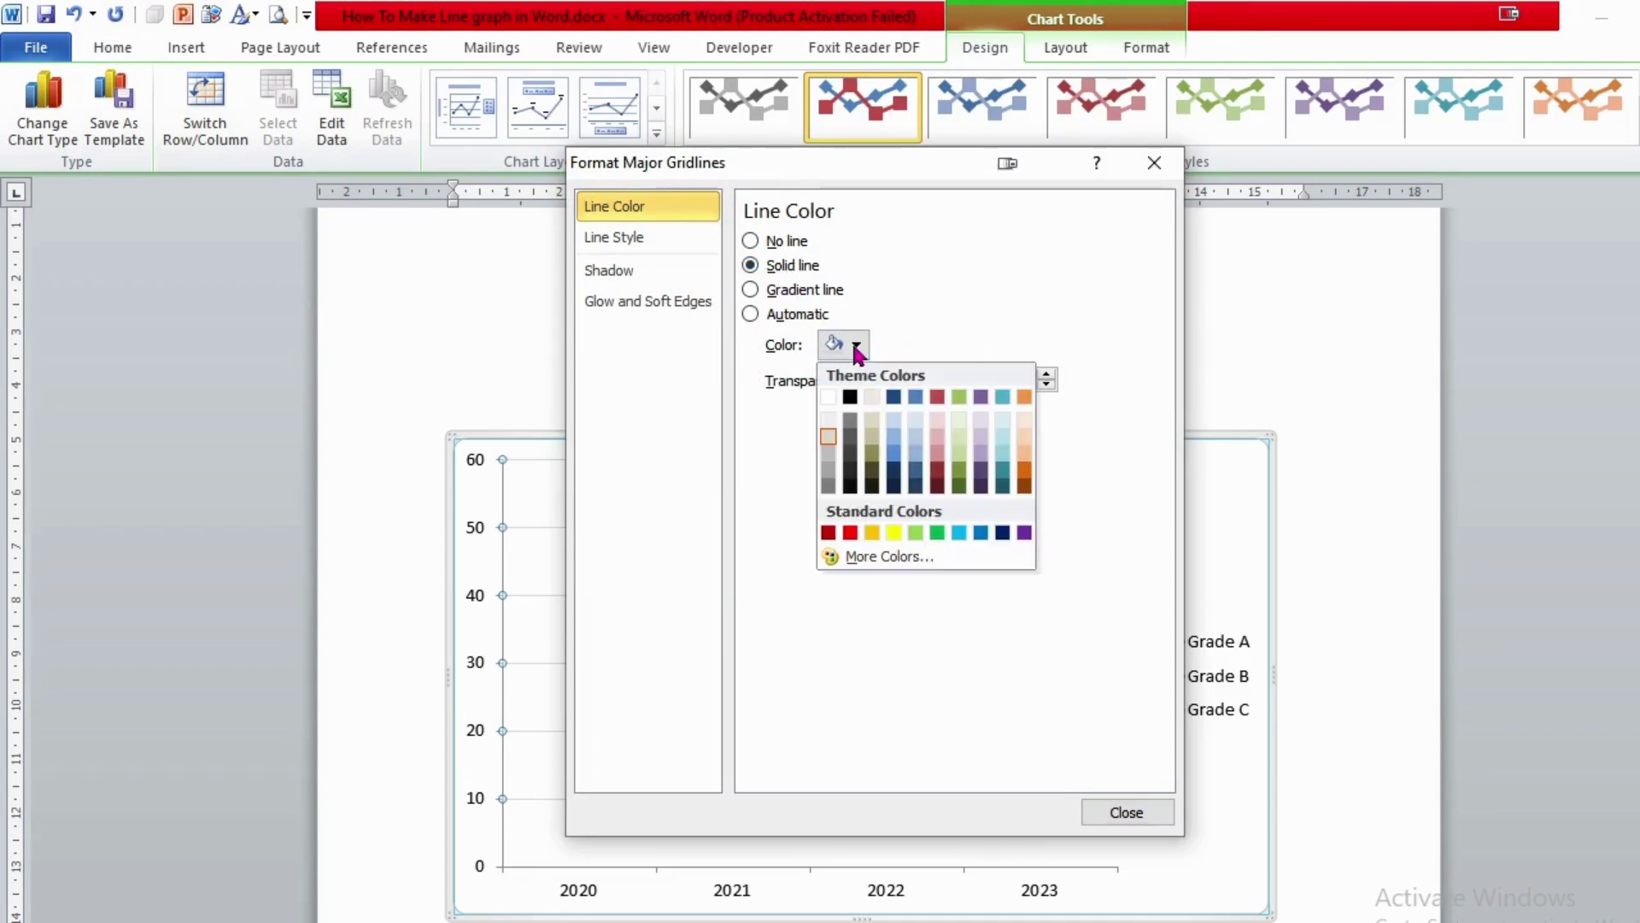
{"action": "left_click", "coordinate": [893, 531]}
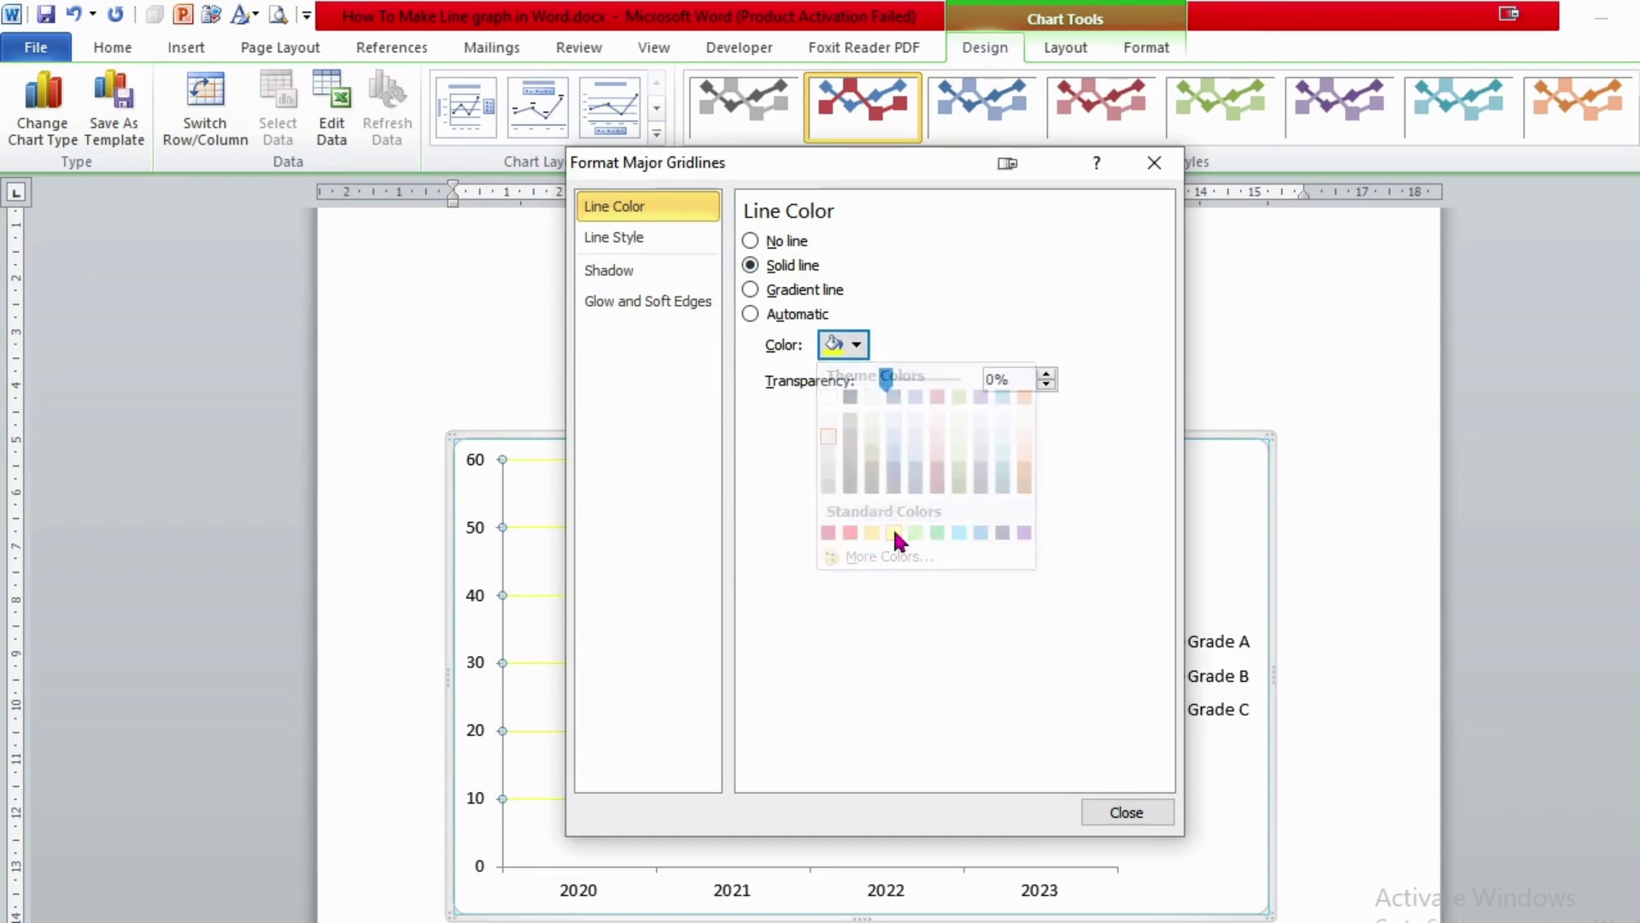
{"action": "left_click", "coordinate": [1129, 811]}
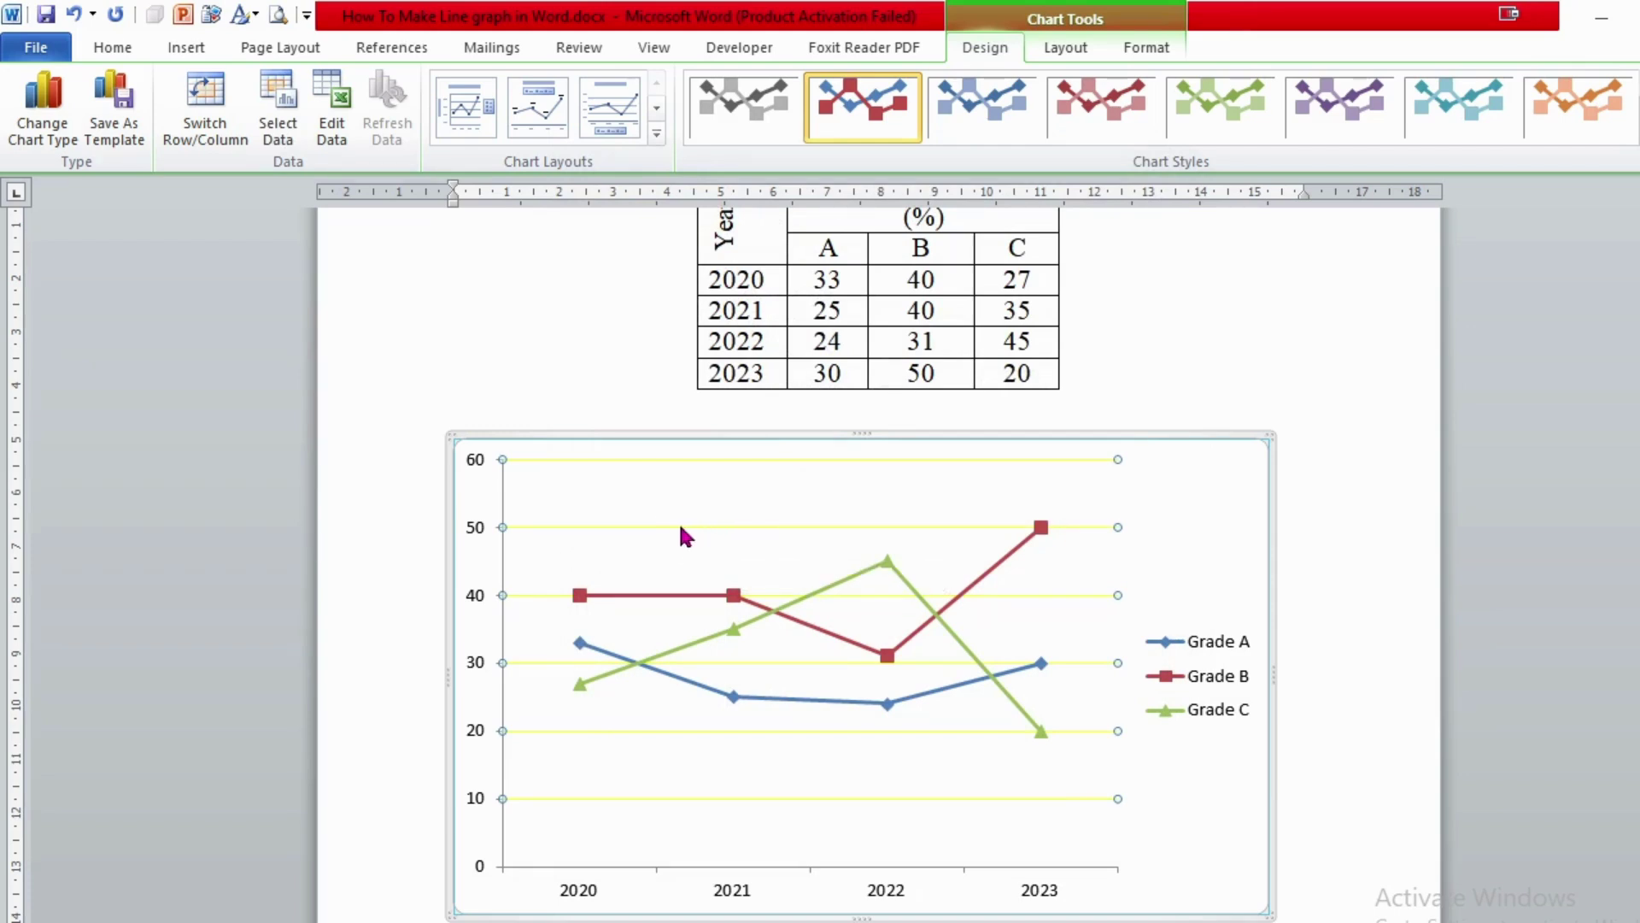
- Try hiding the chart's major gridlines with the No line option, and undo that change
{"action": "double_click", "coordinate": [587, 527]}
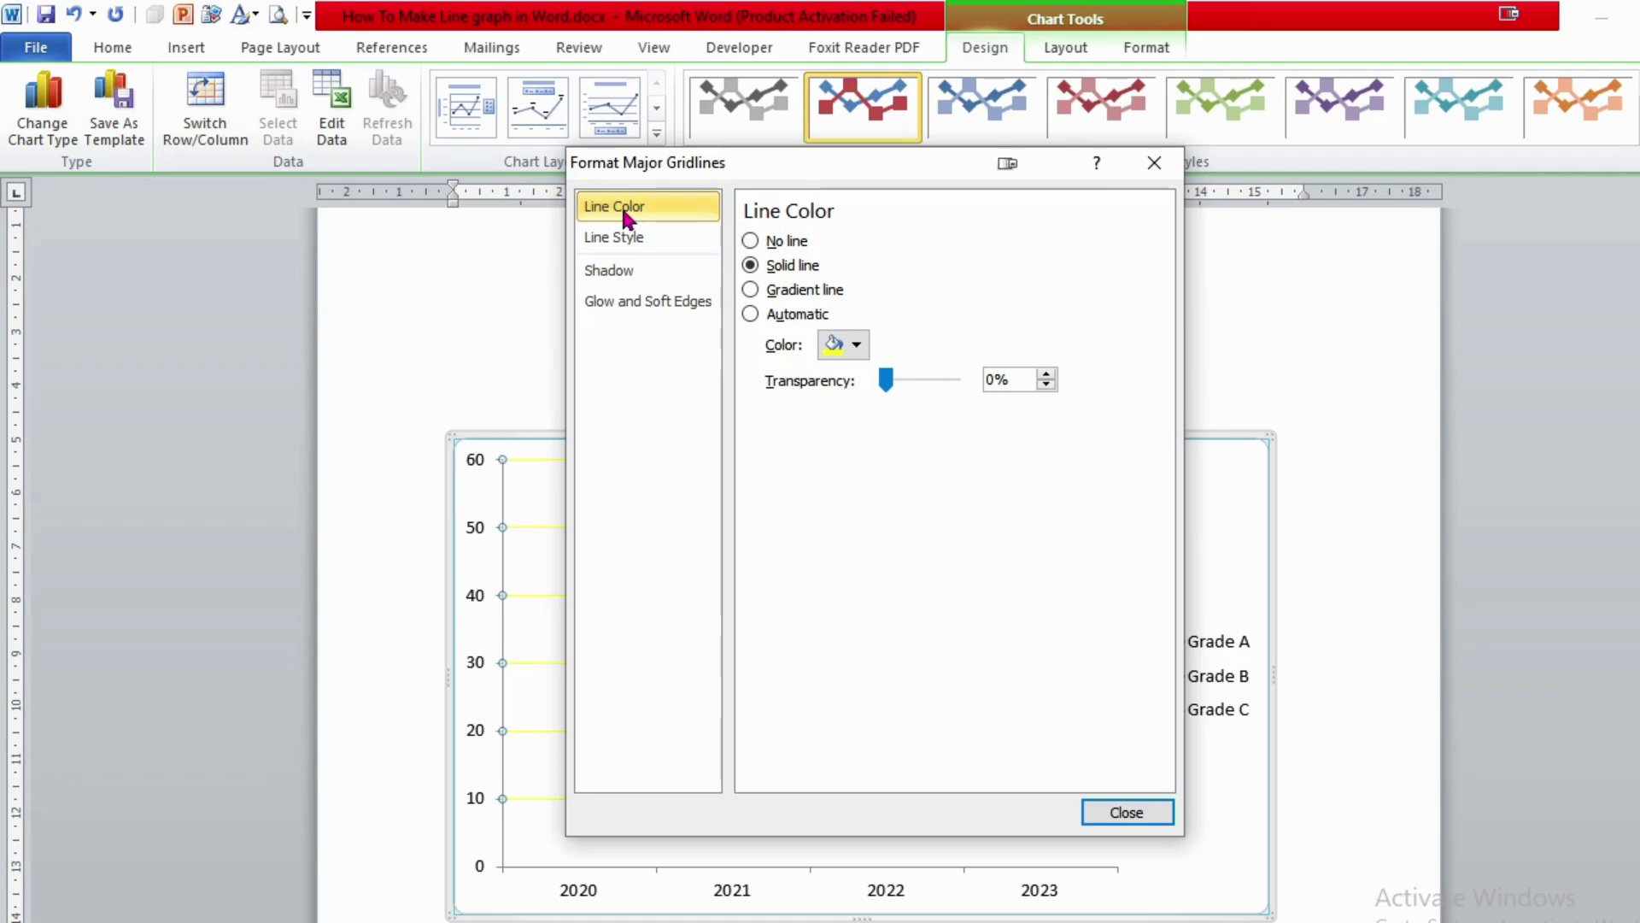
{"action": "left_click", "coordinate": [773, 249]}
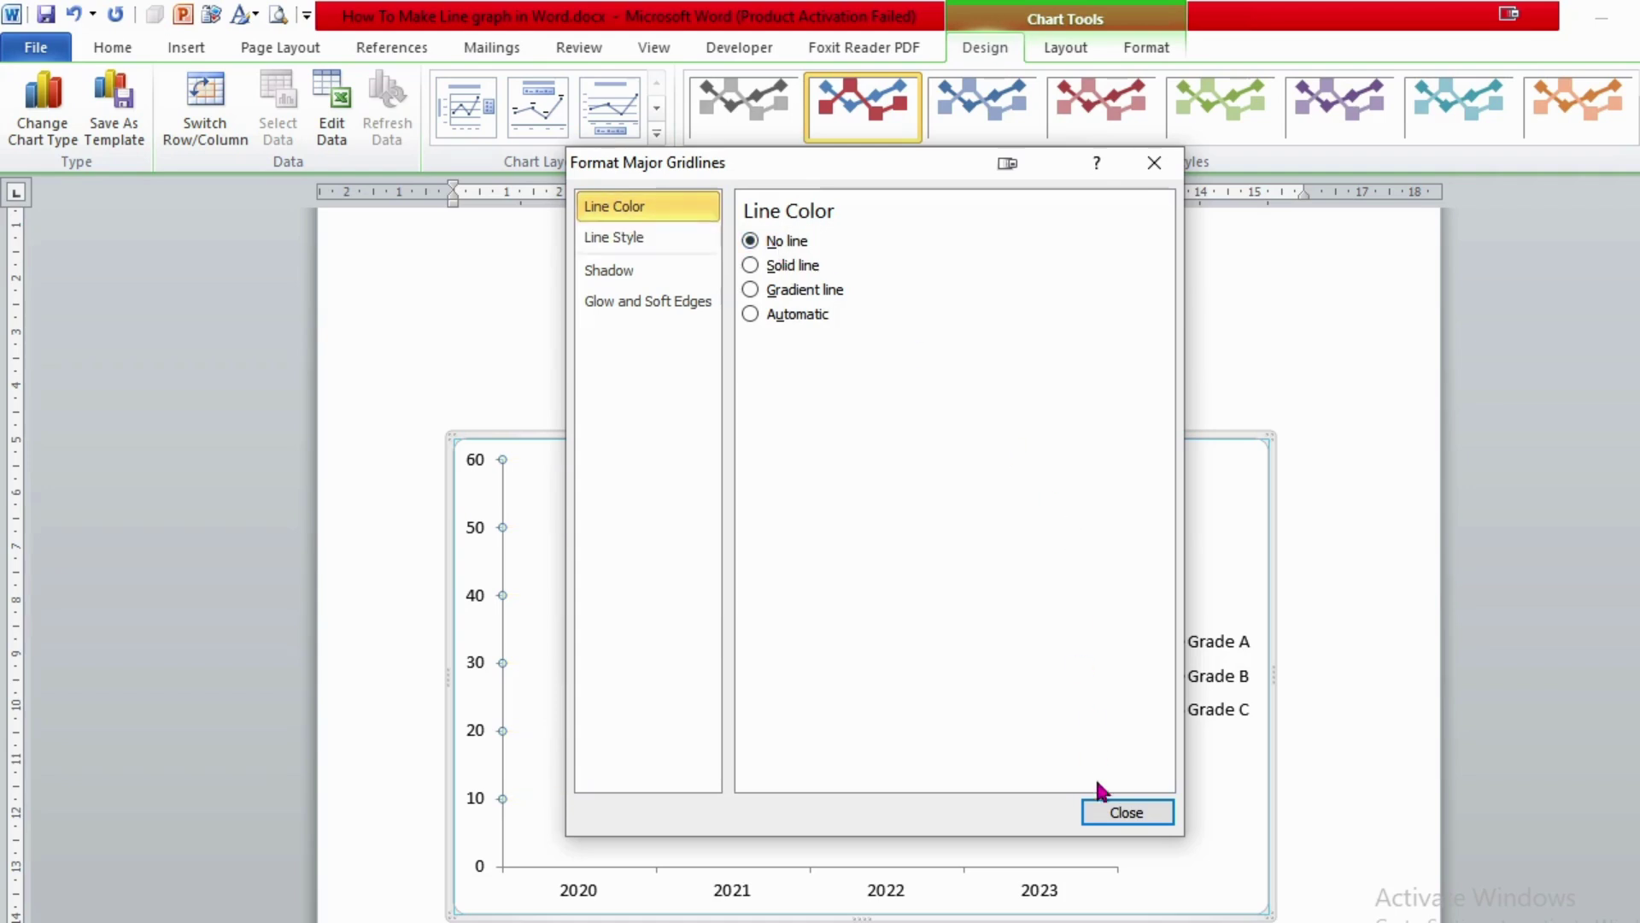
{"action": "left_click", "coordinate": [1115, 812]}
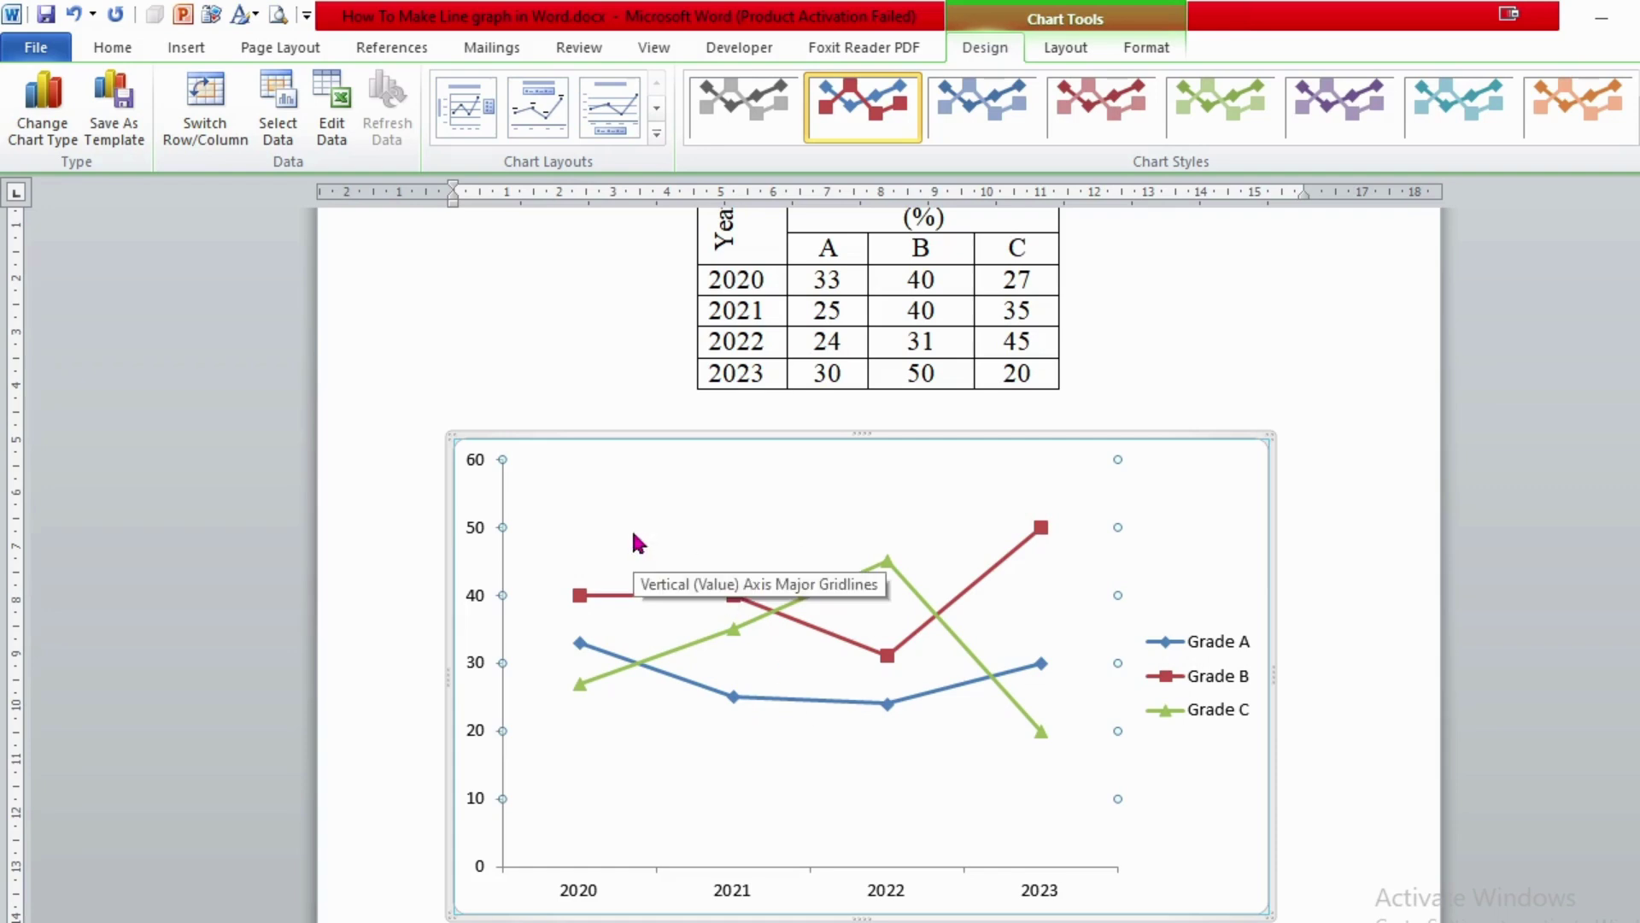
{"action": "key", "text": "ctrl+z"}
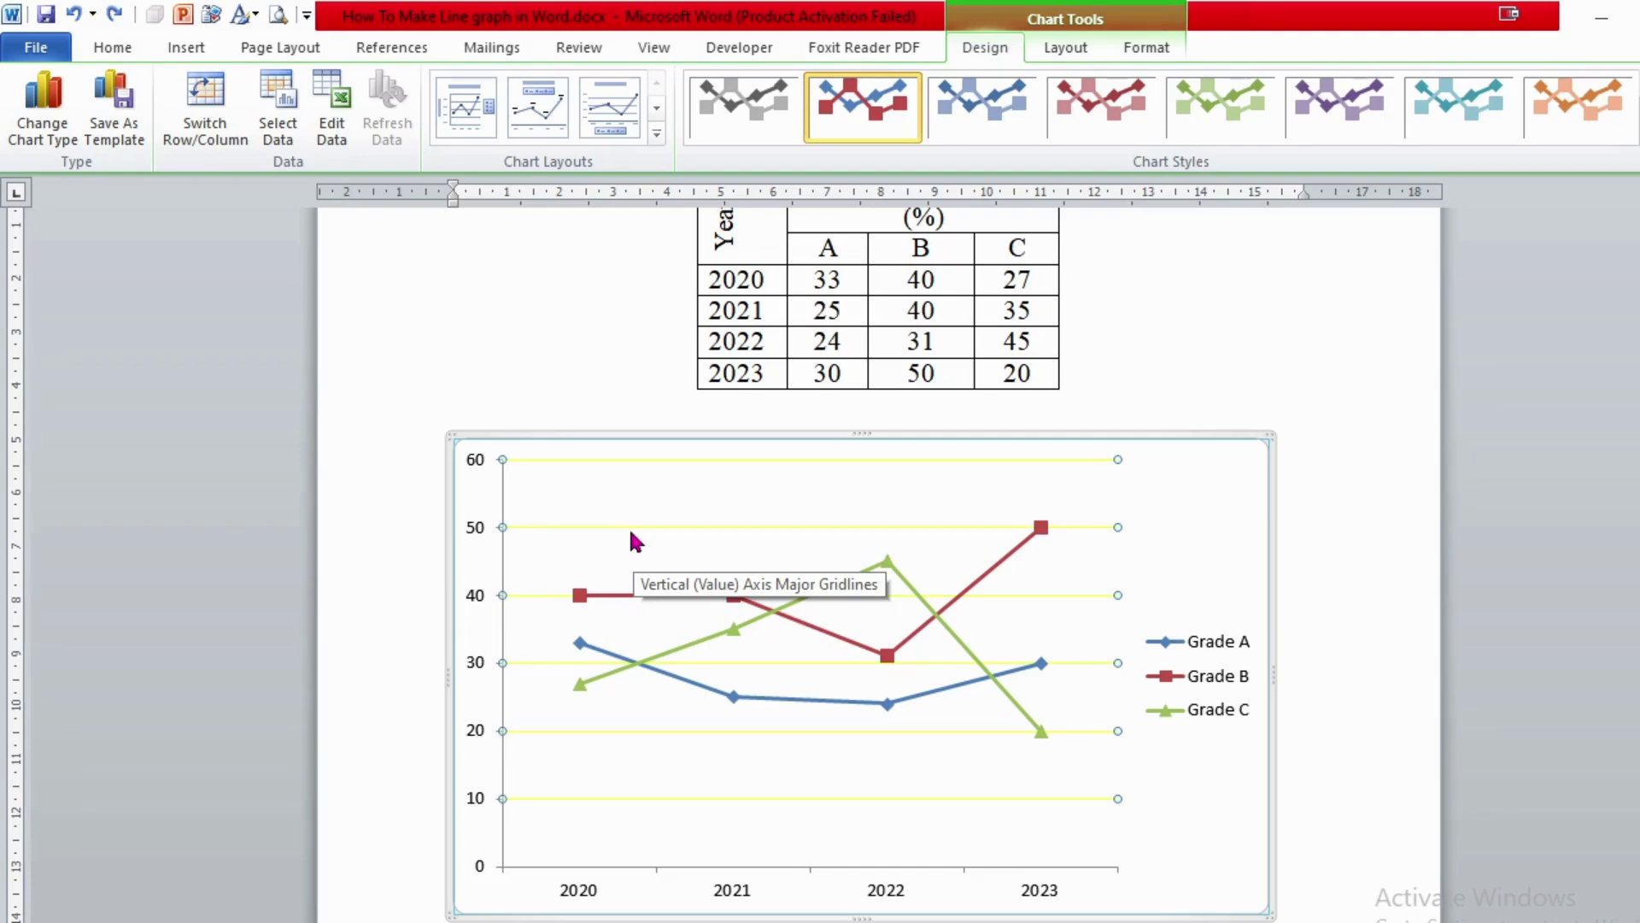
- Recolour the chart's major gridlines from the theme colors with the light tint of dark blue
{"action": "double_click", "coordinate": [632, 528]}
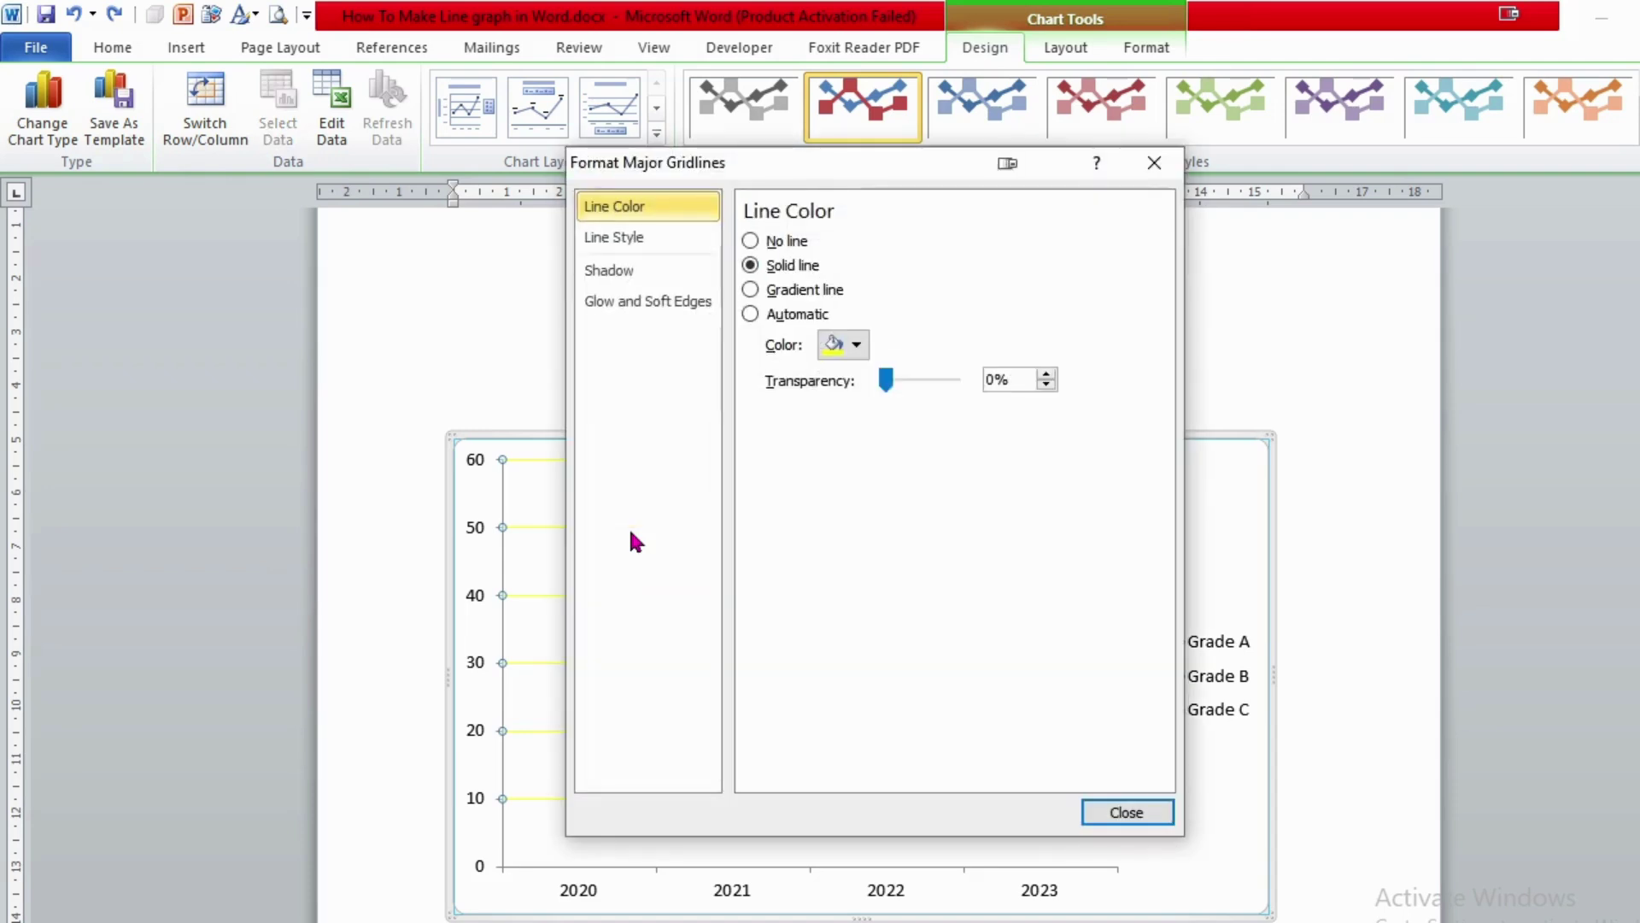
{"action": "left_click", "coordinate": [858, 345]}
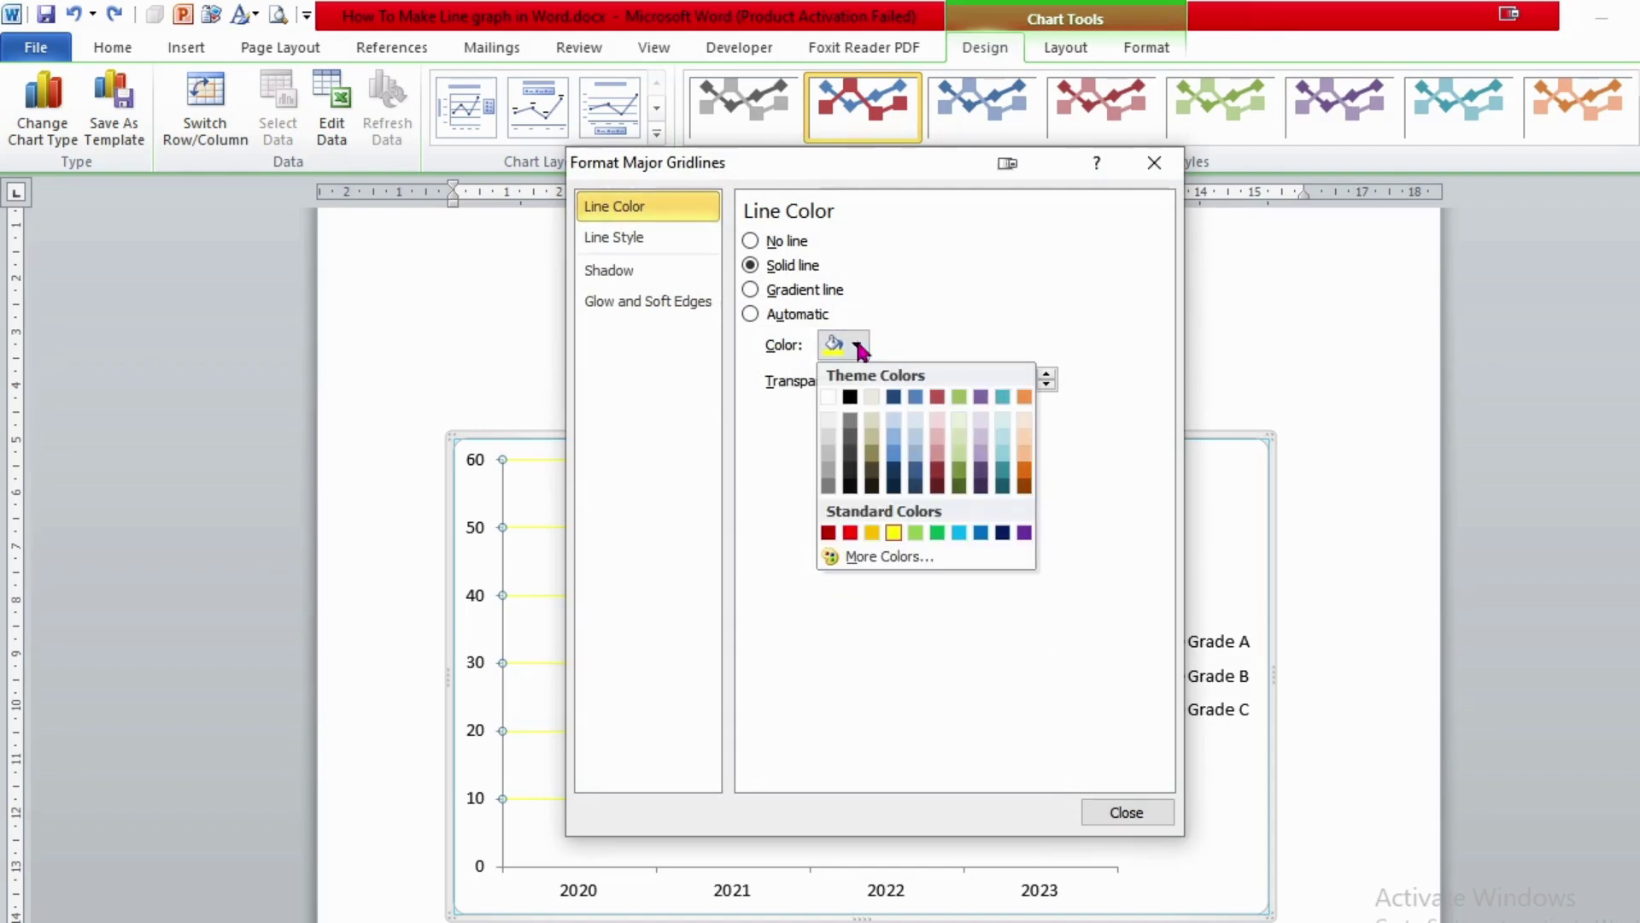
{"action": "left_click", "coordinate": [889, 418]}
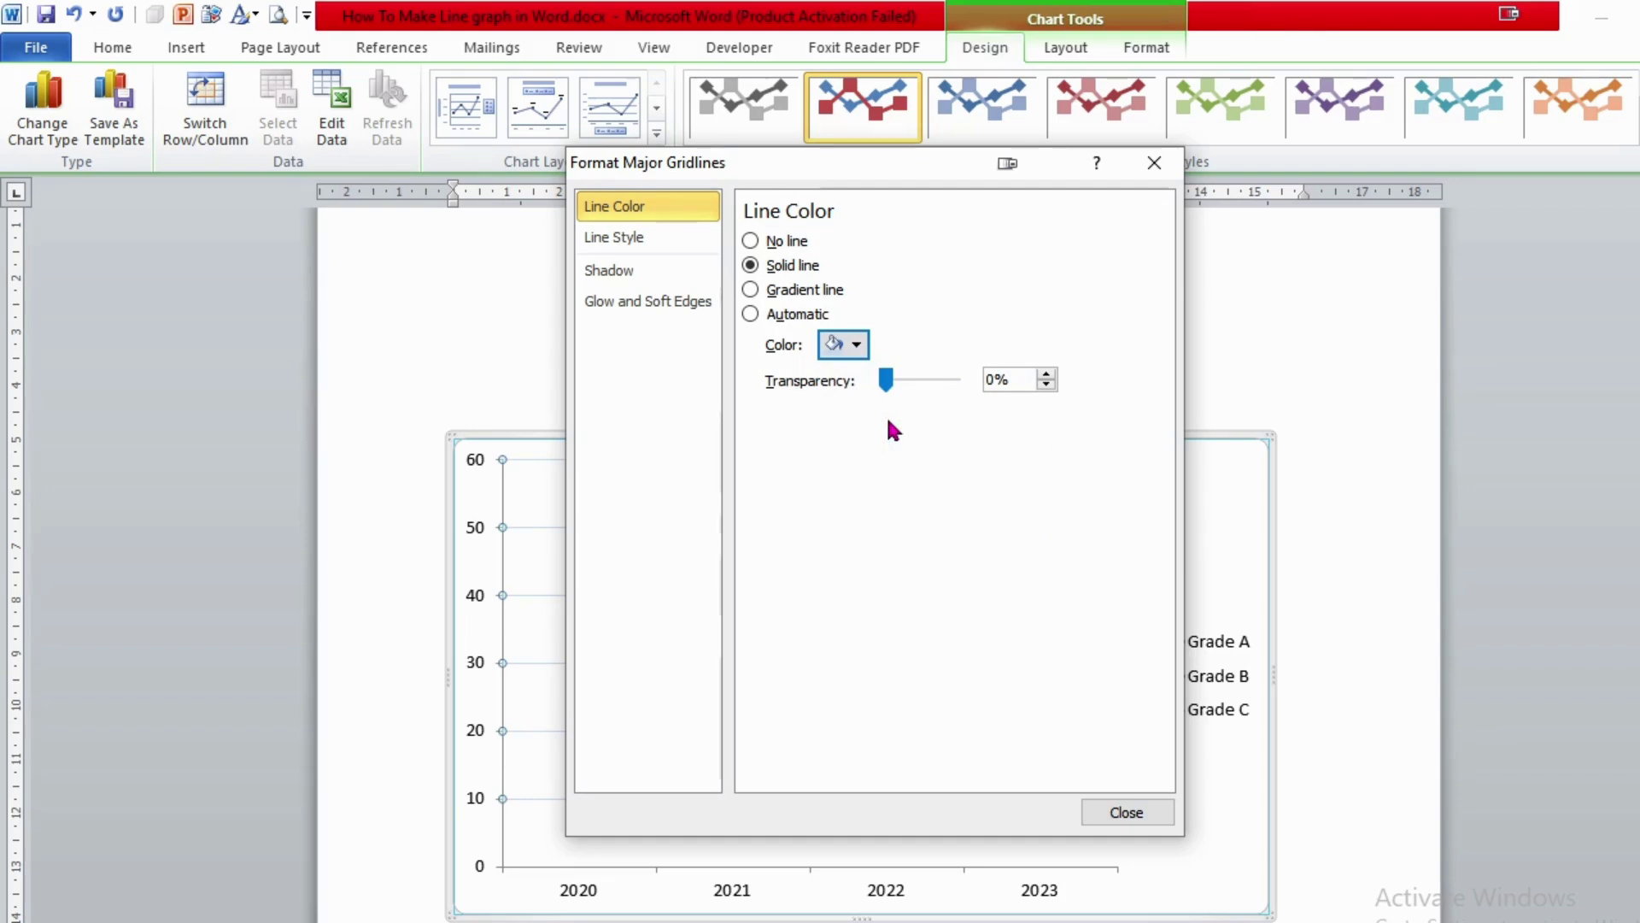
- Set the major gridlines' line width to 0.25 pt and their dash type to the fine dotted pattern
{"action": "left_click", "coordinate": [649, 242]}
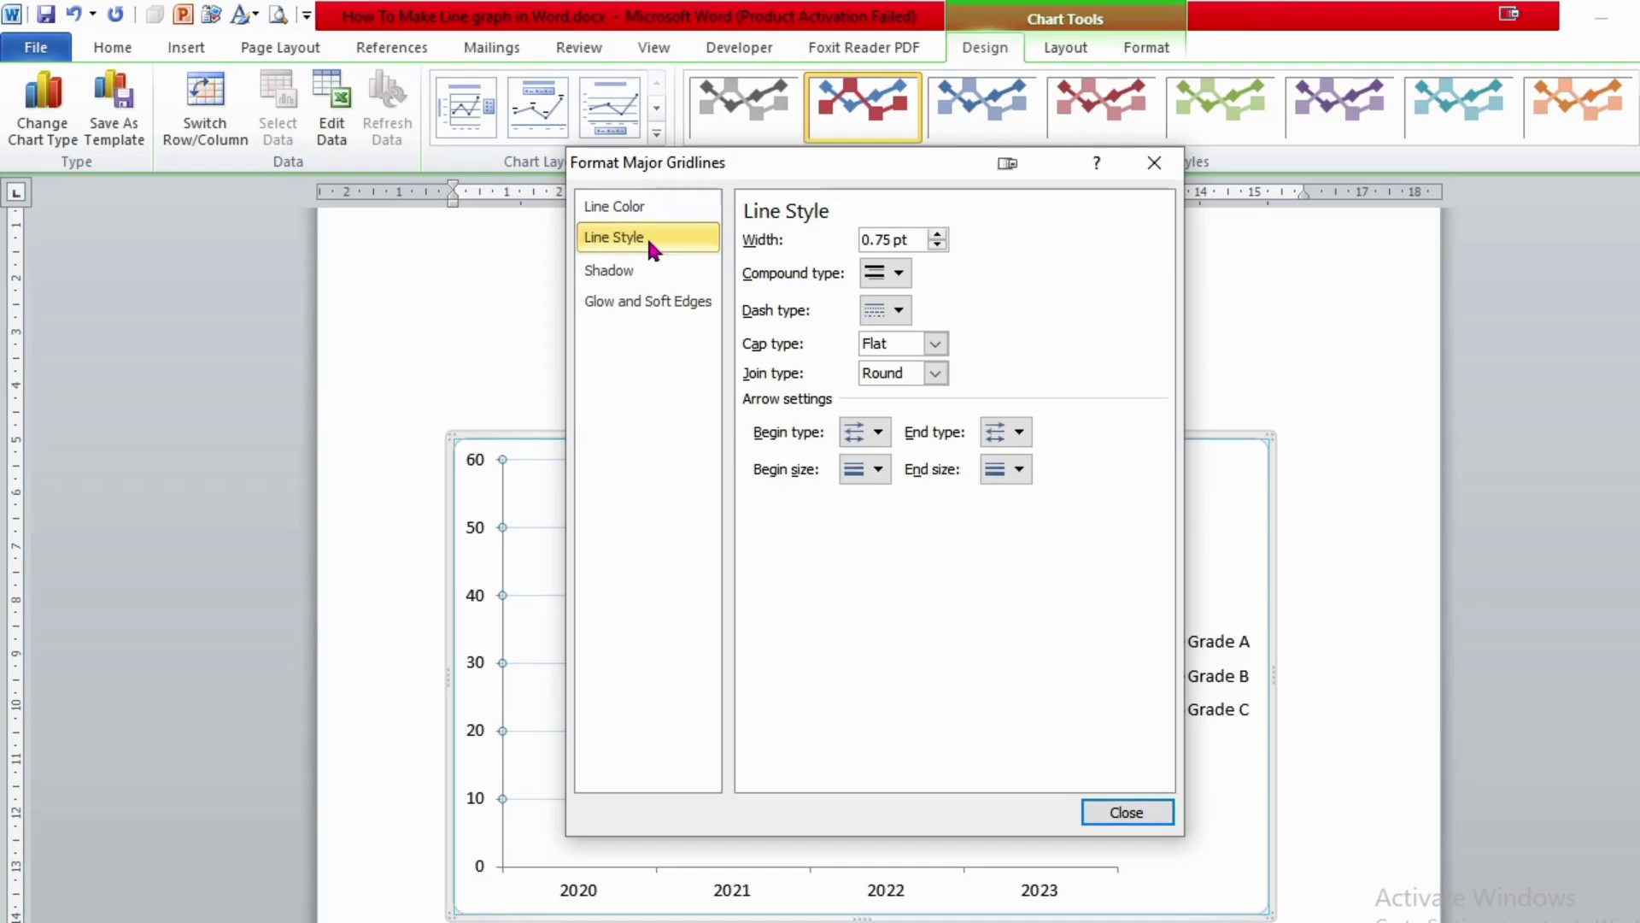
{"action": "left_click", "coordinate": [938, 245]}
{"action": "left_click", "coordinate": [938, 245]}
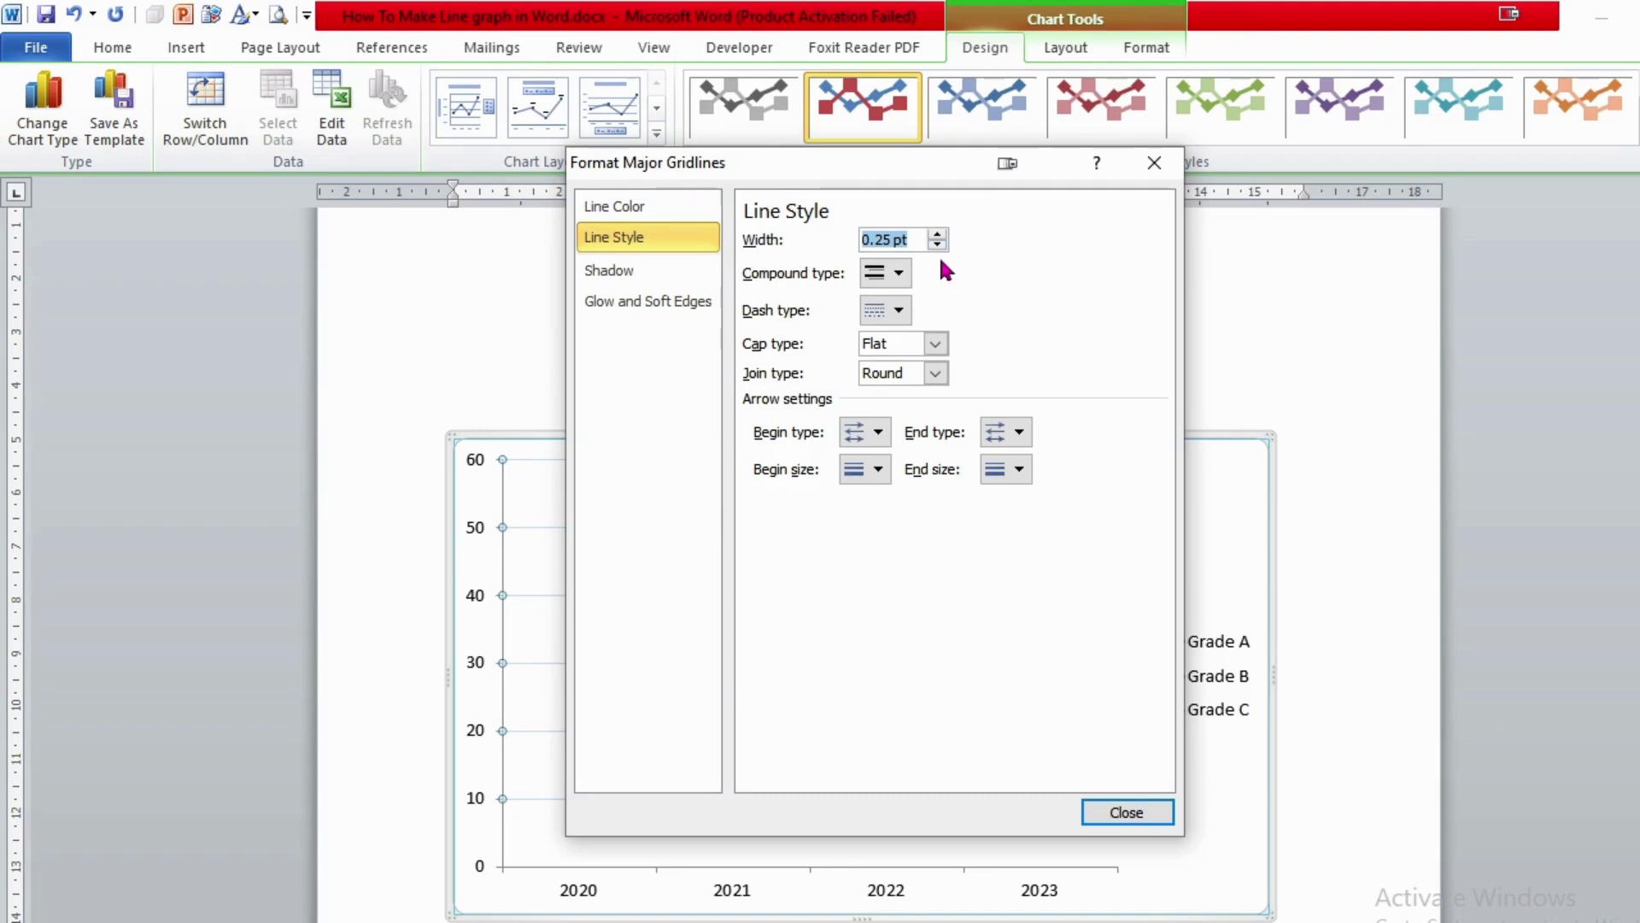
{"action": "left_click", "coordinate": [899, 275]}
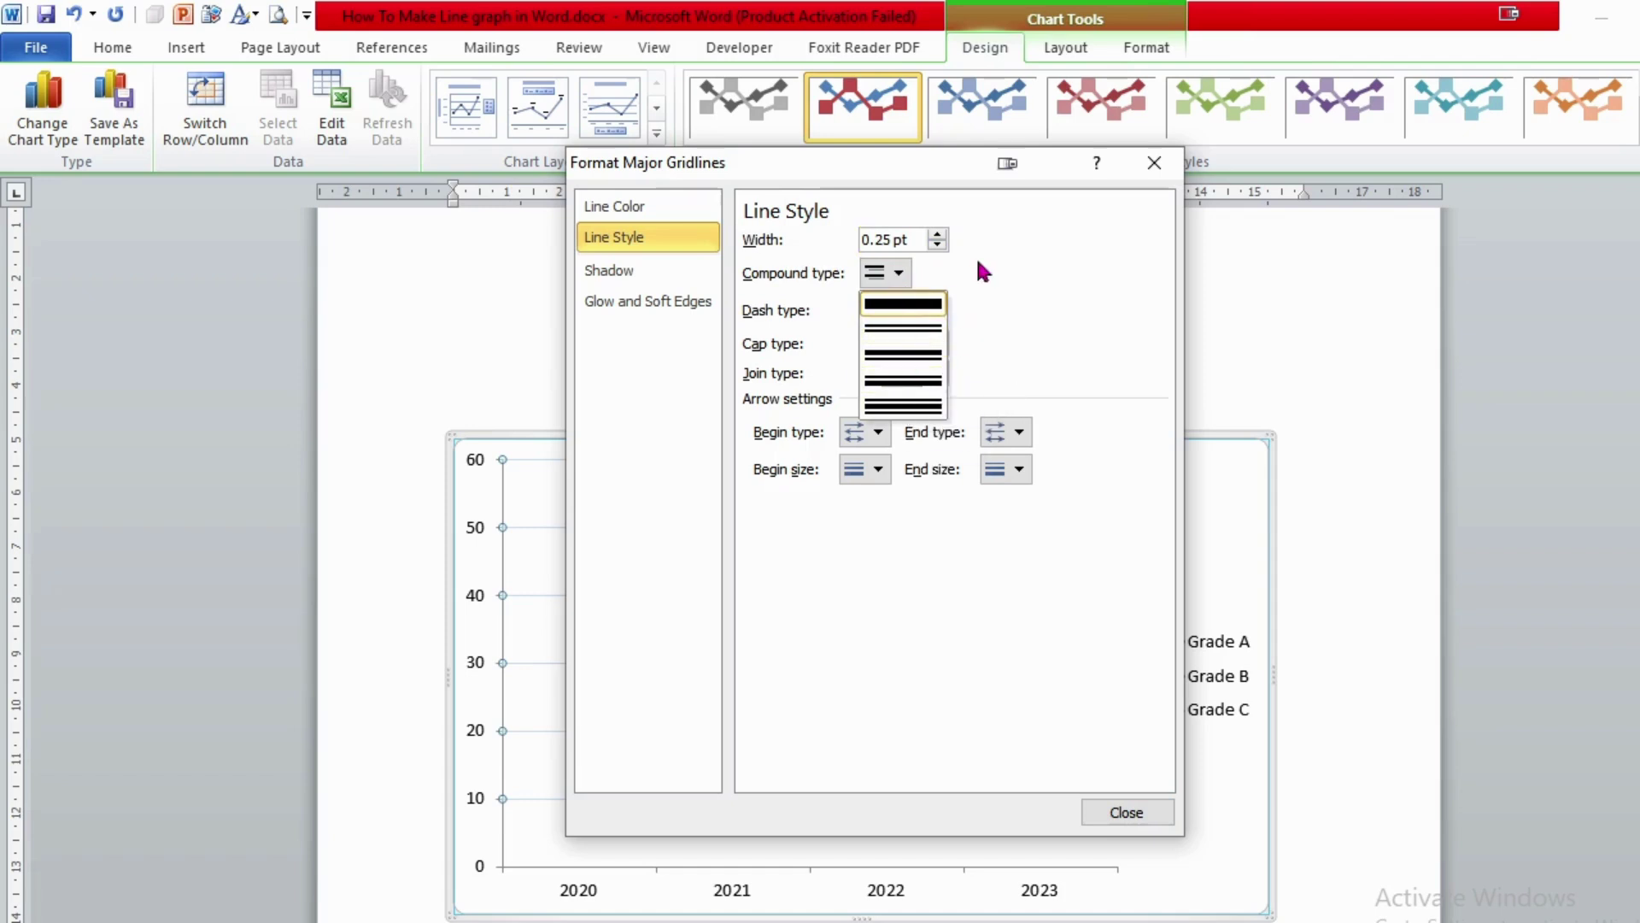
{"action": "left_click", "coordinate": [801, 309]}
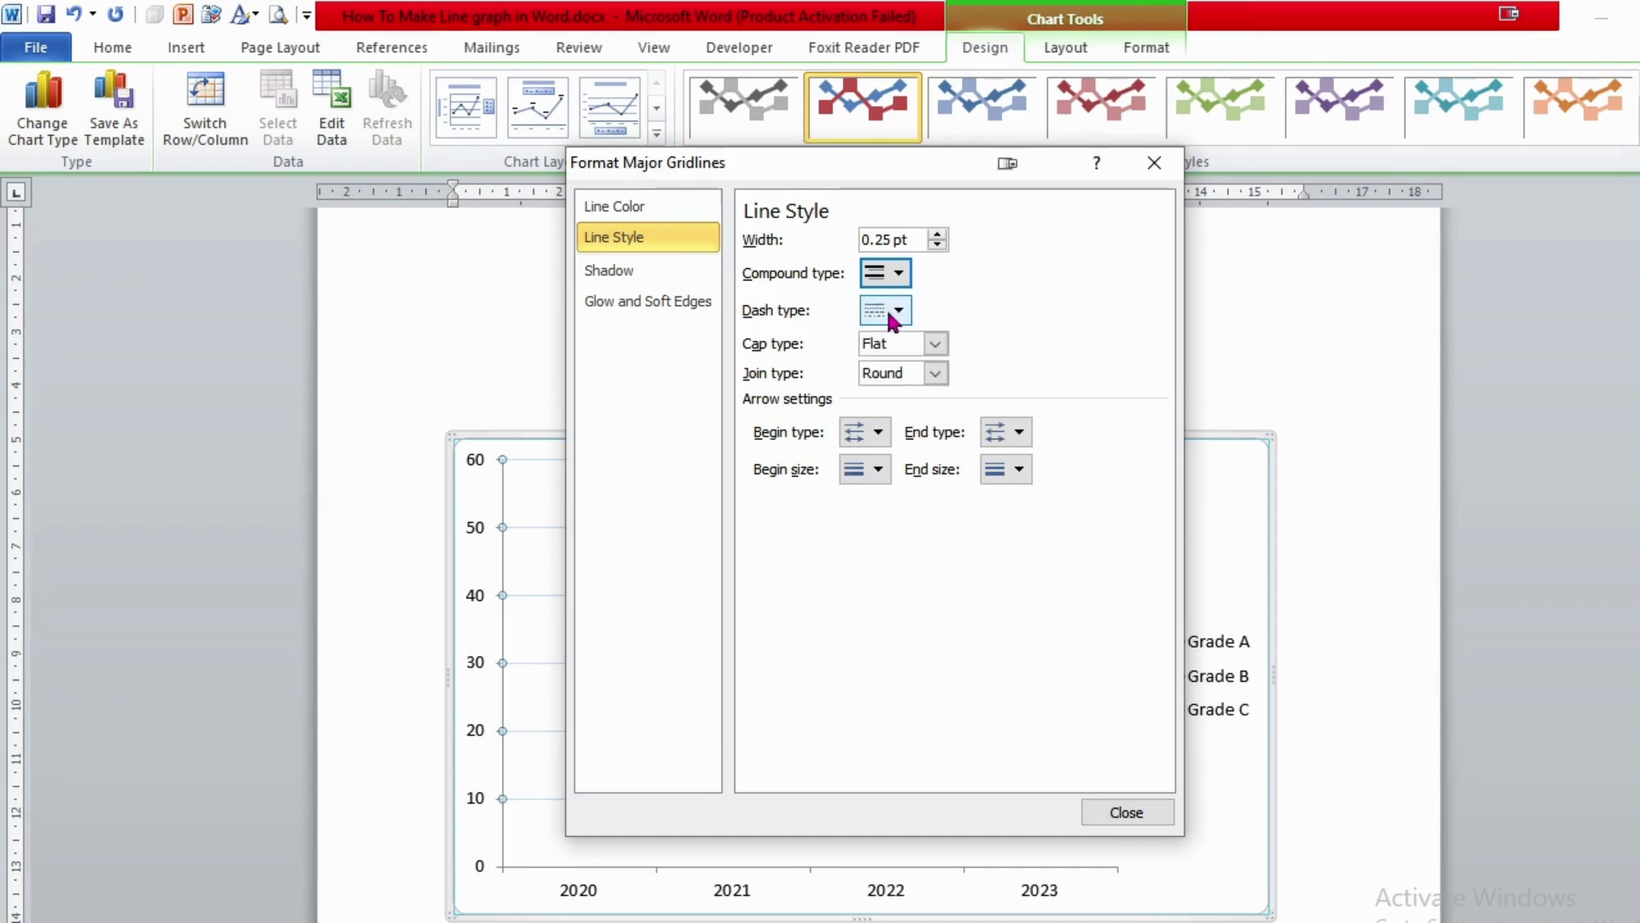
{"action": "left_click", "coordinate": [896, 311]}
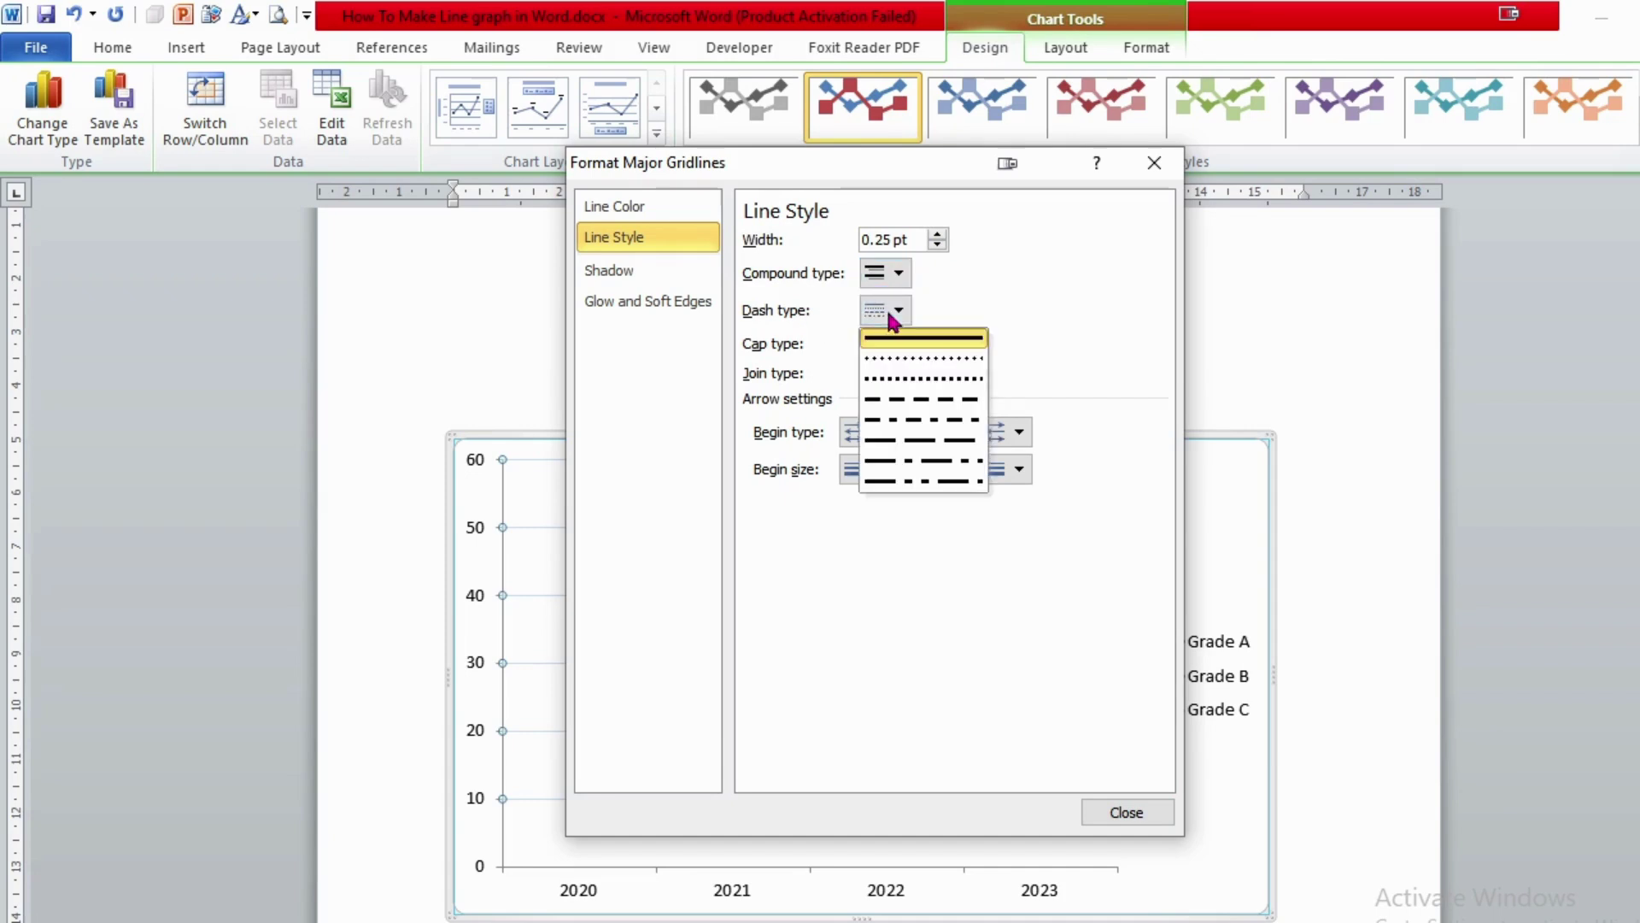
{"action": "left_click", "coordinate": [925, 361]}
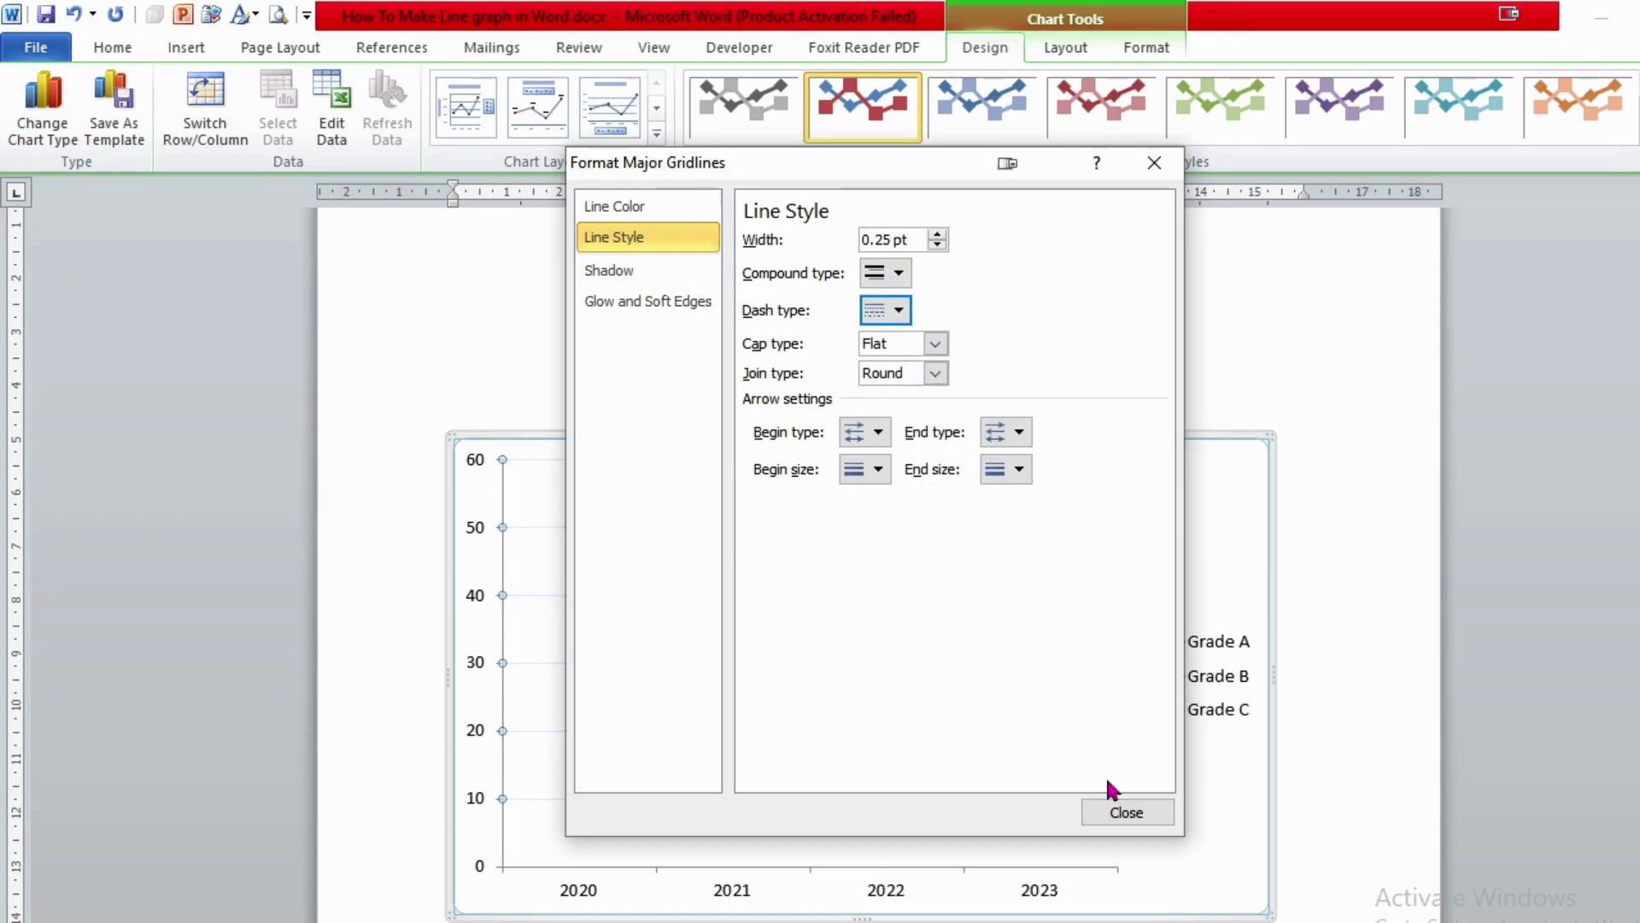
{"action": "left_click", "coordinate": [1119, 811]}
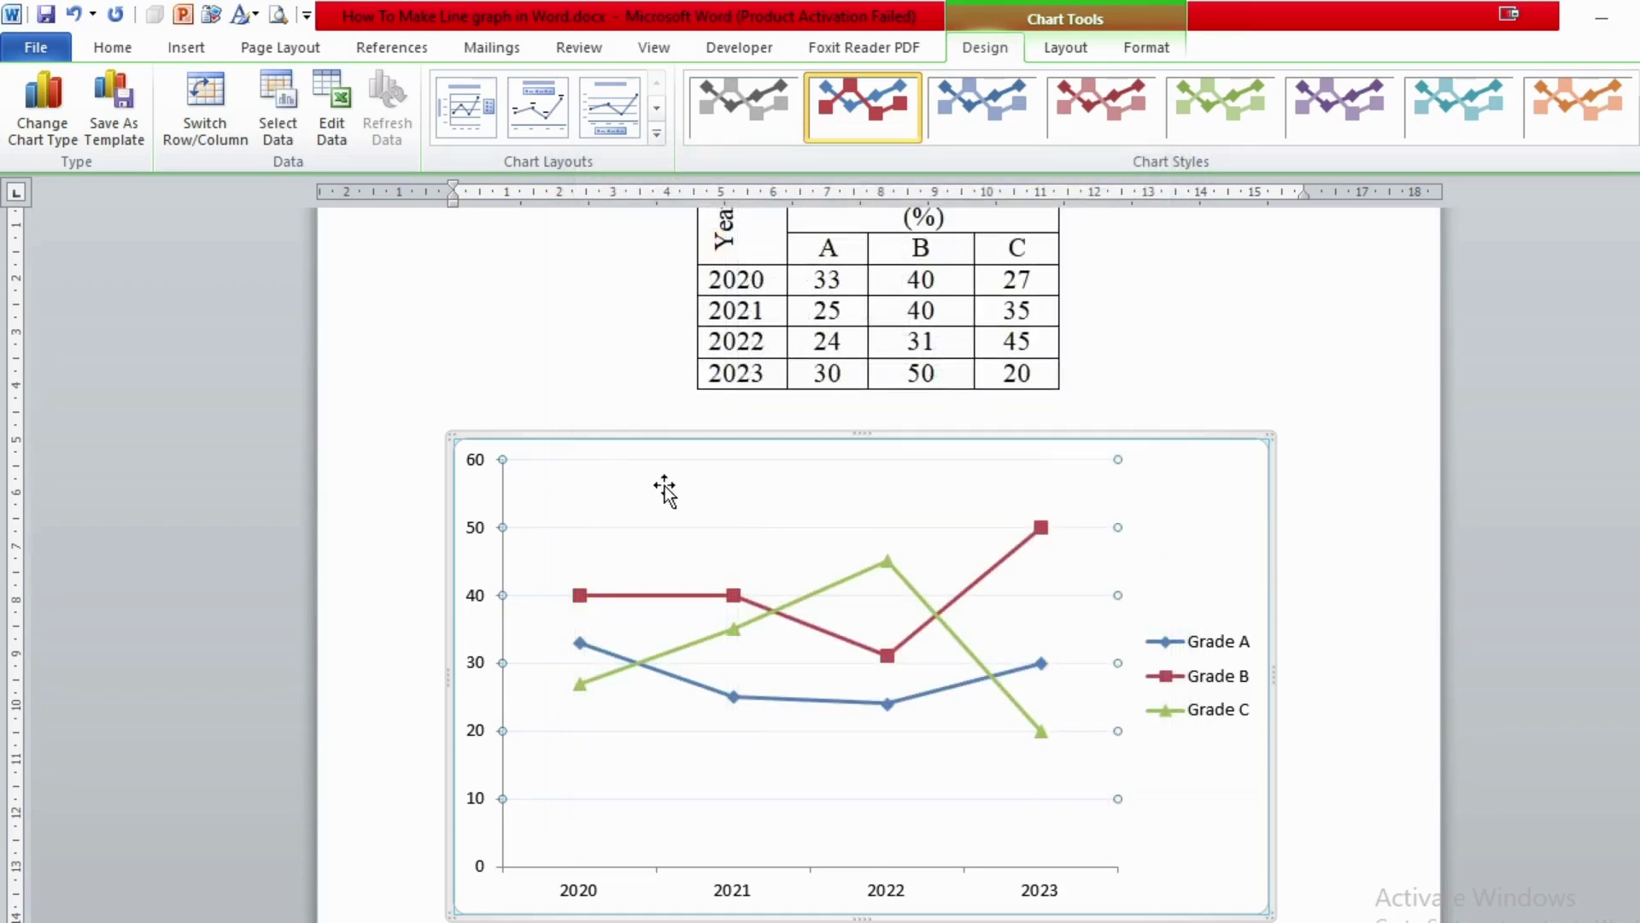
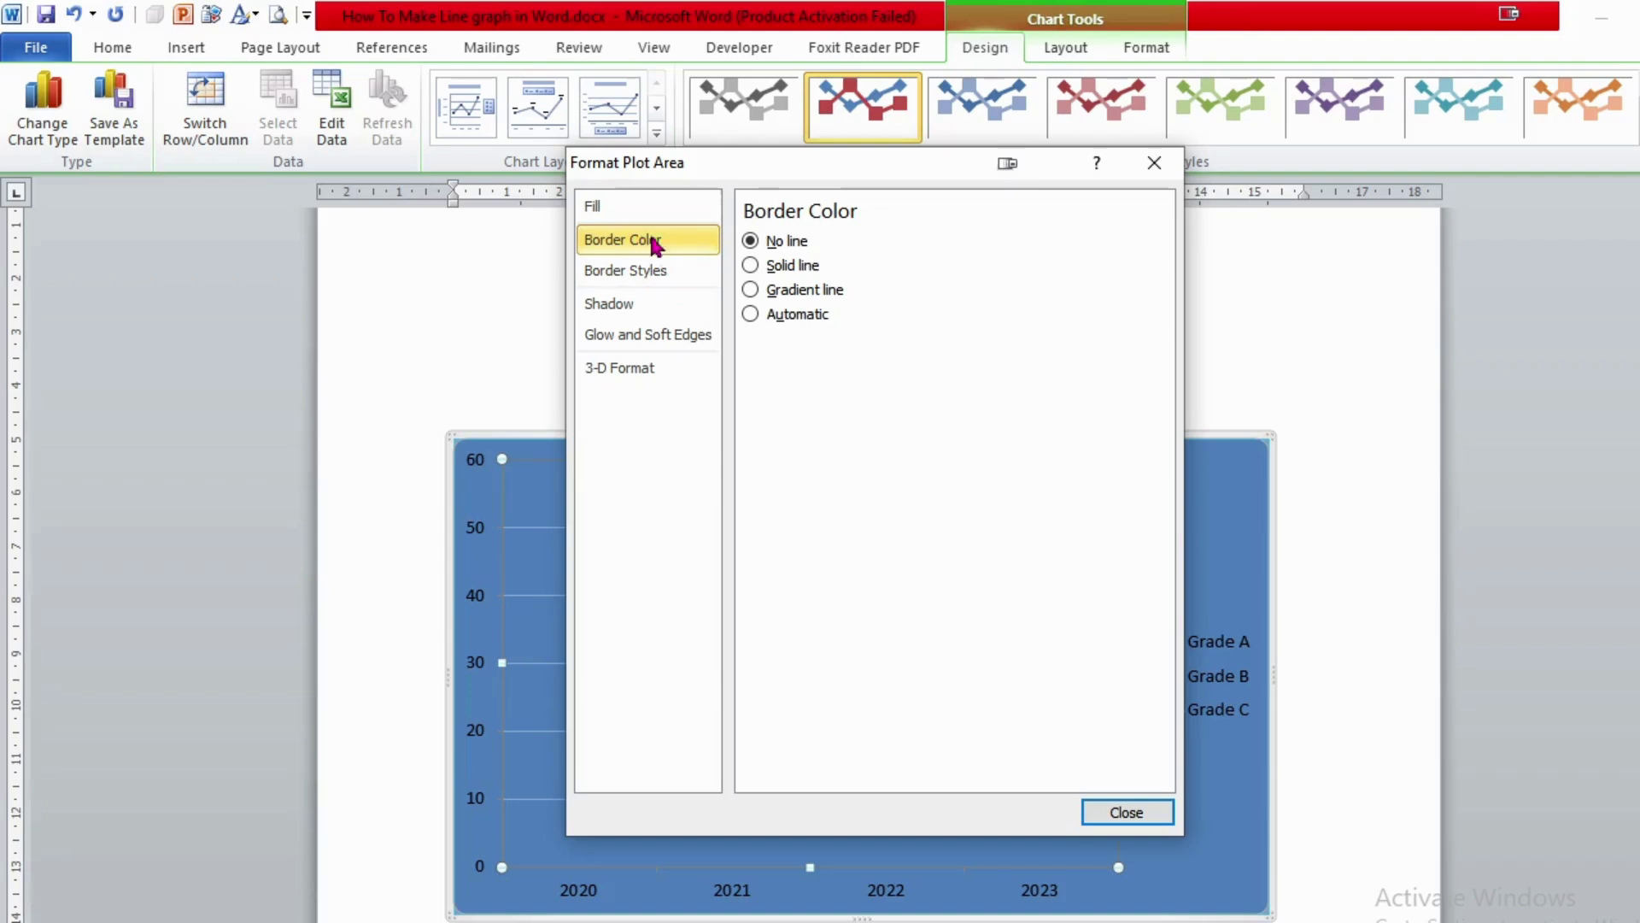
- Try a solid red border around the plot area, and undo the border and the blue fill
{"action": "left_click", "coordinate": [787, 268]}
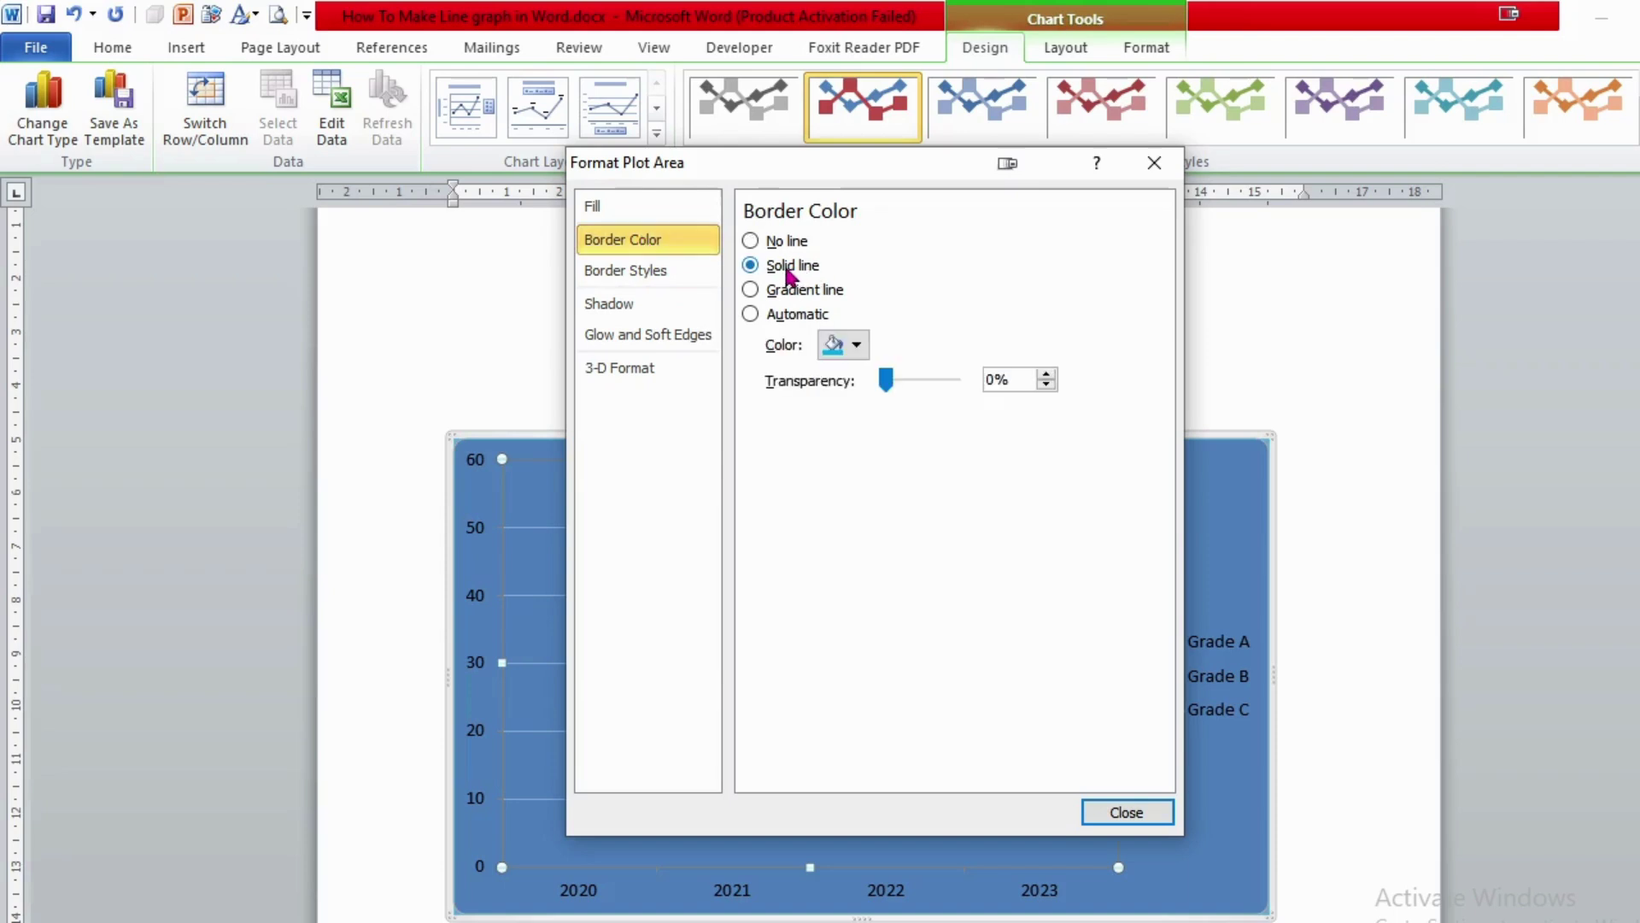
{"action": "left_click", "coordinate": [857, 345]}
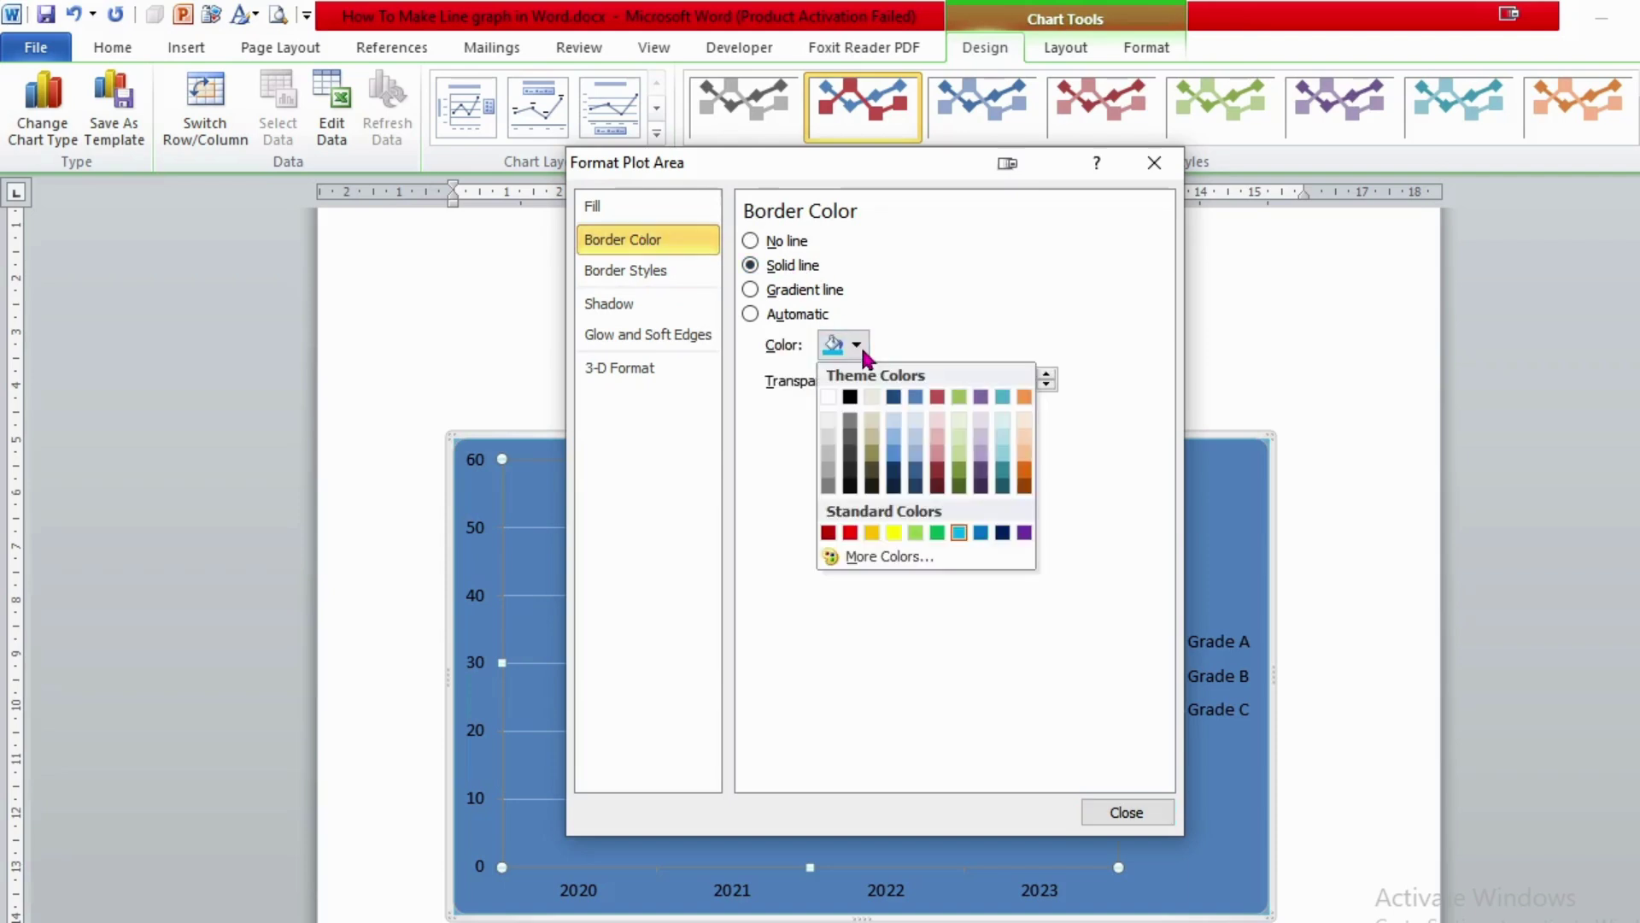
{"action": "left_click", "coordinate": [850, 533]}
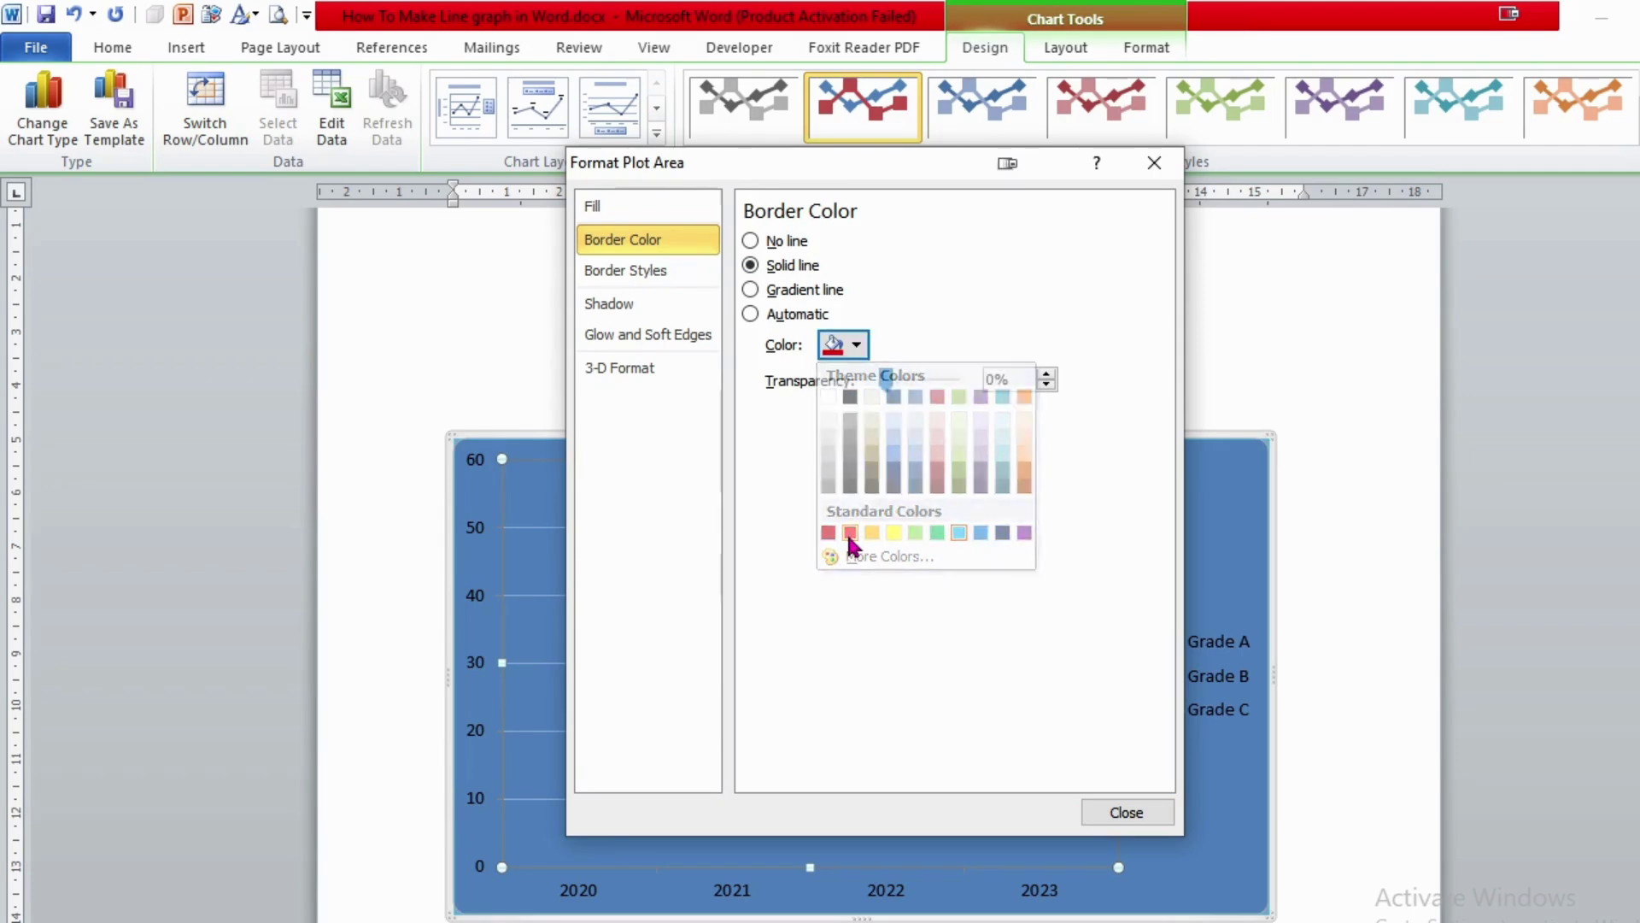
{"action": "left_click", "coordinate": [1124, 811]}
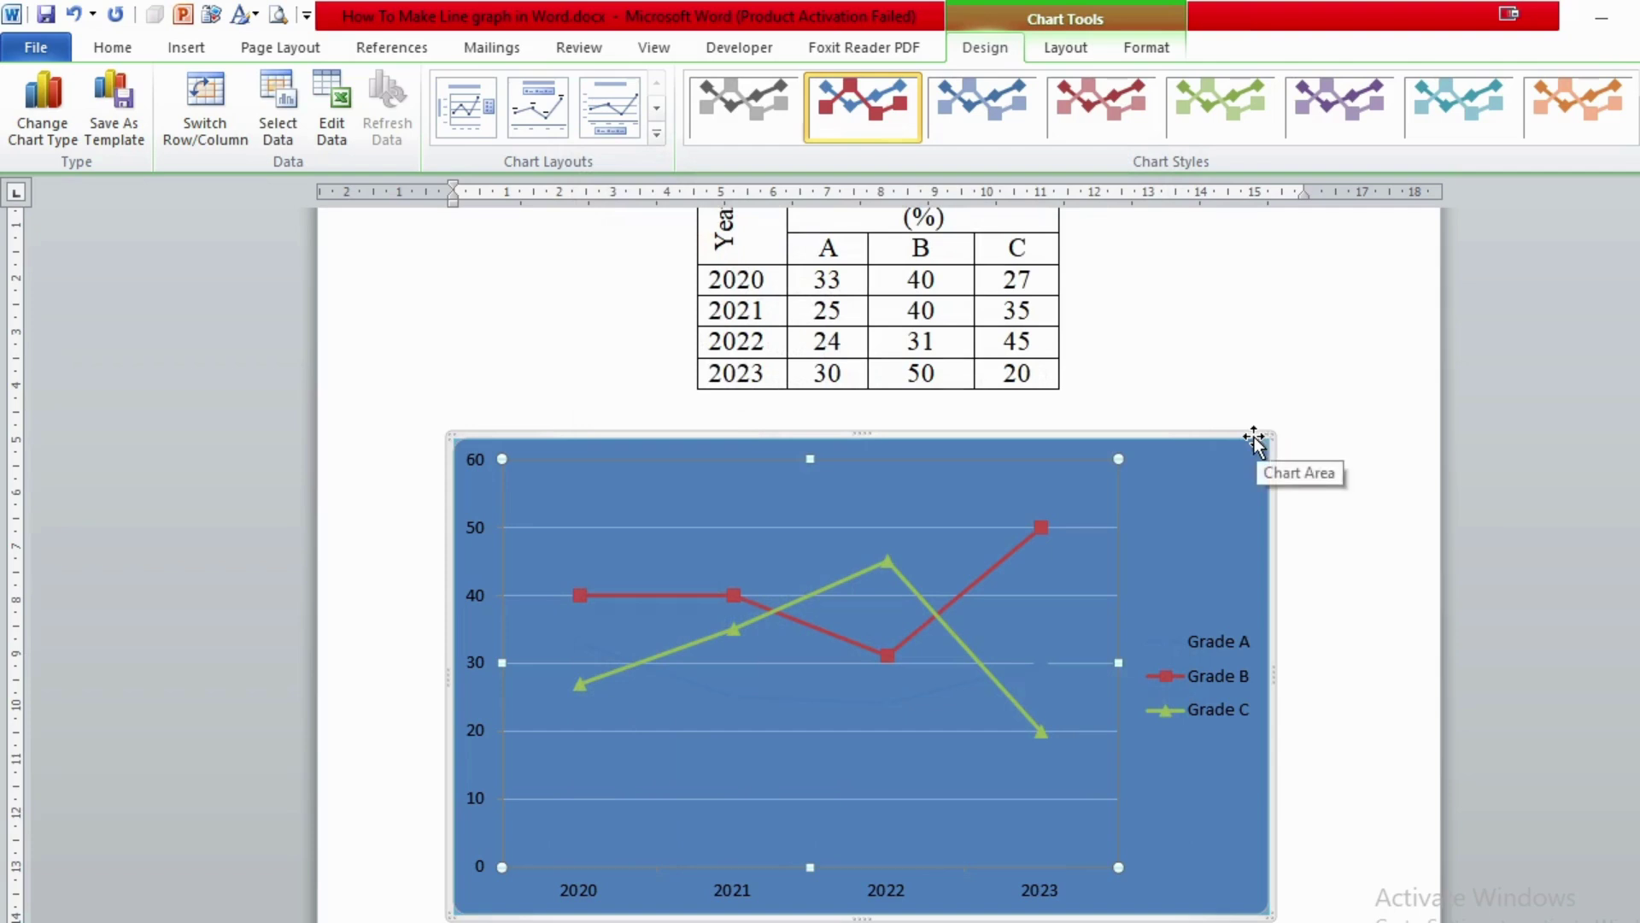
{"action": "left_click", "coordinate": [1358, 700]}
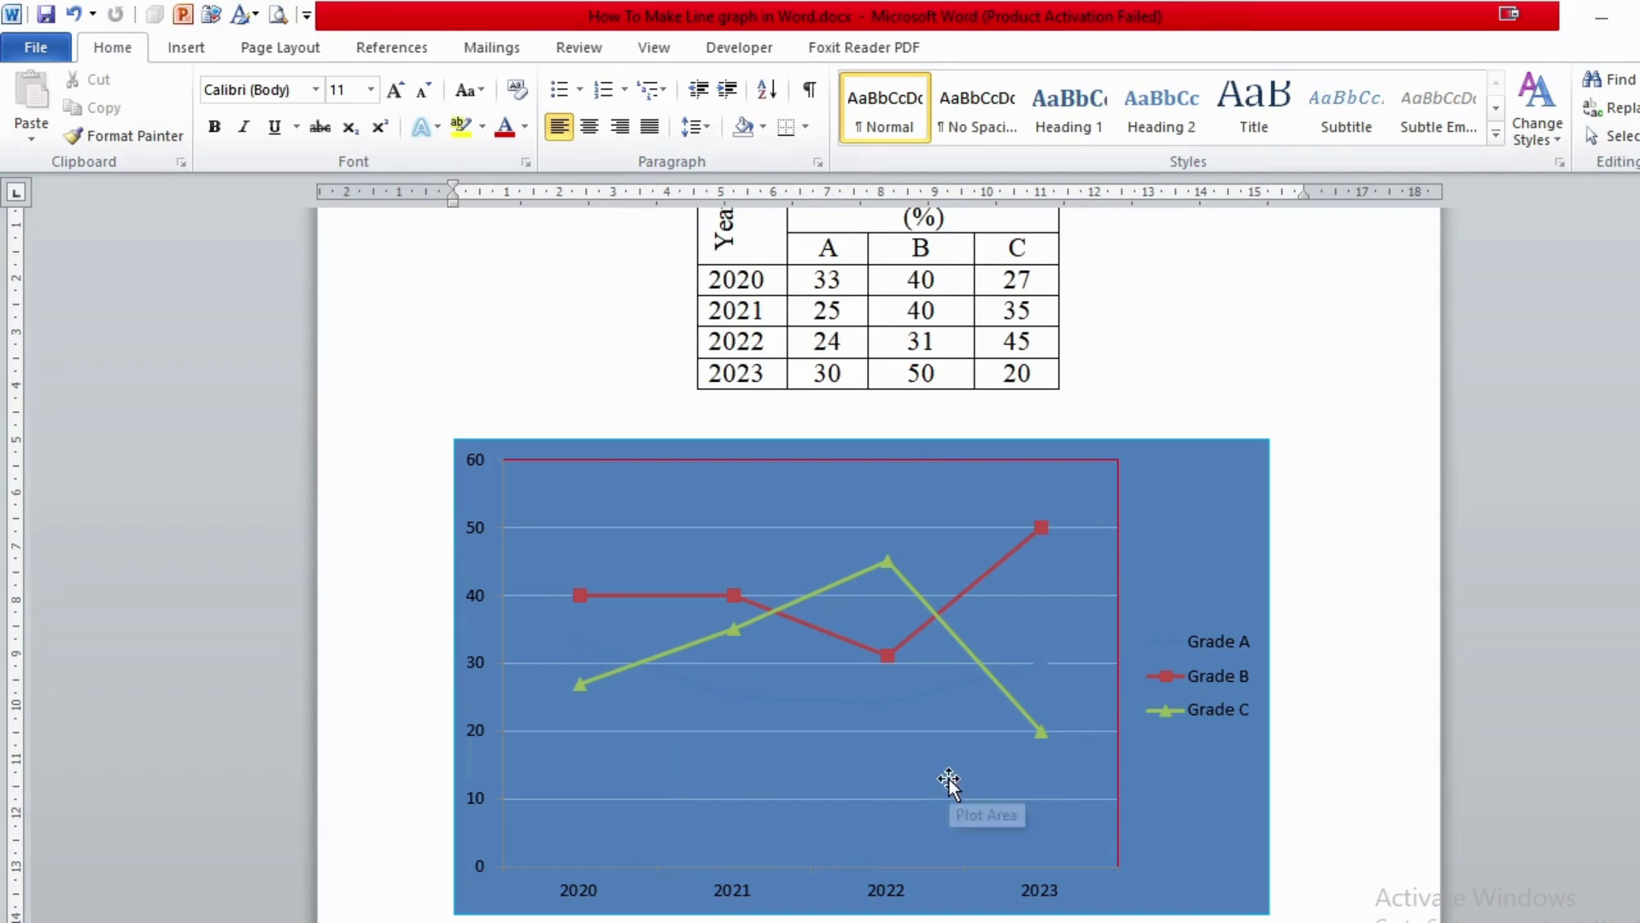
{"action": "left_click", "coordinate": [842, 515]}
{"action": "key", "text": "ctrl+z"}
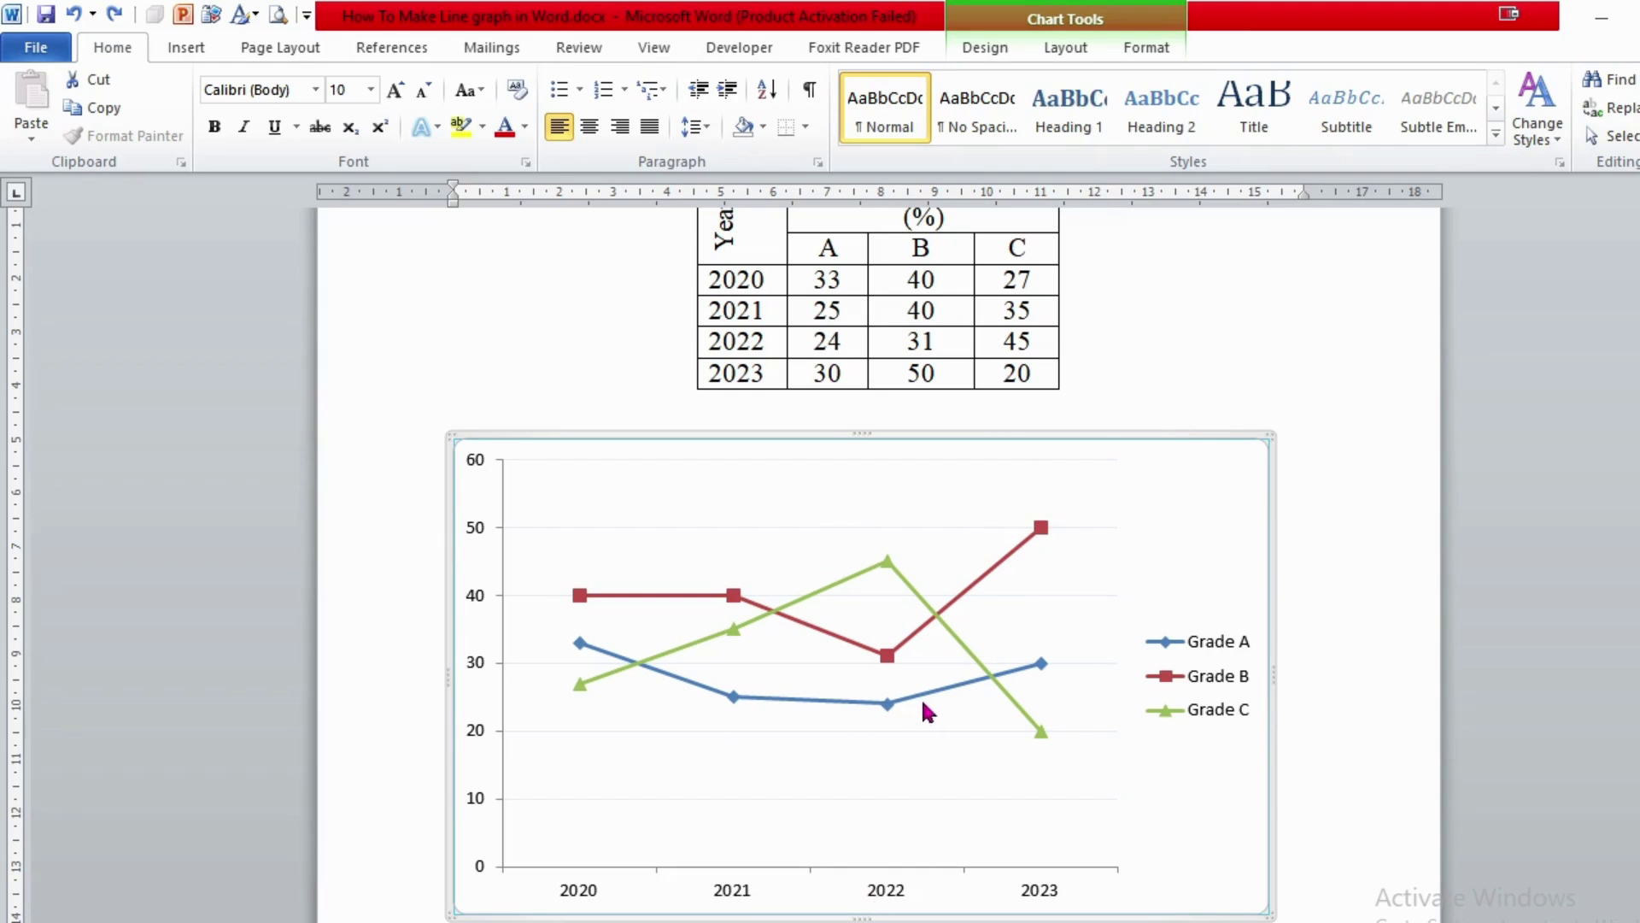
{"action": "mouse_move", "coordinate": [919, 702]}
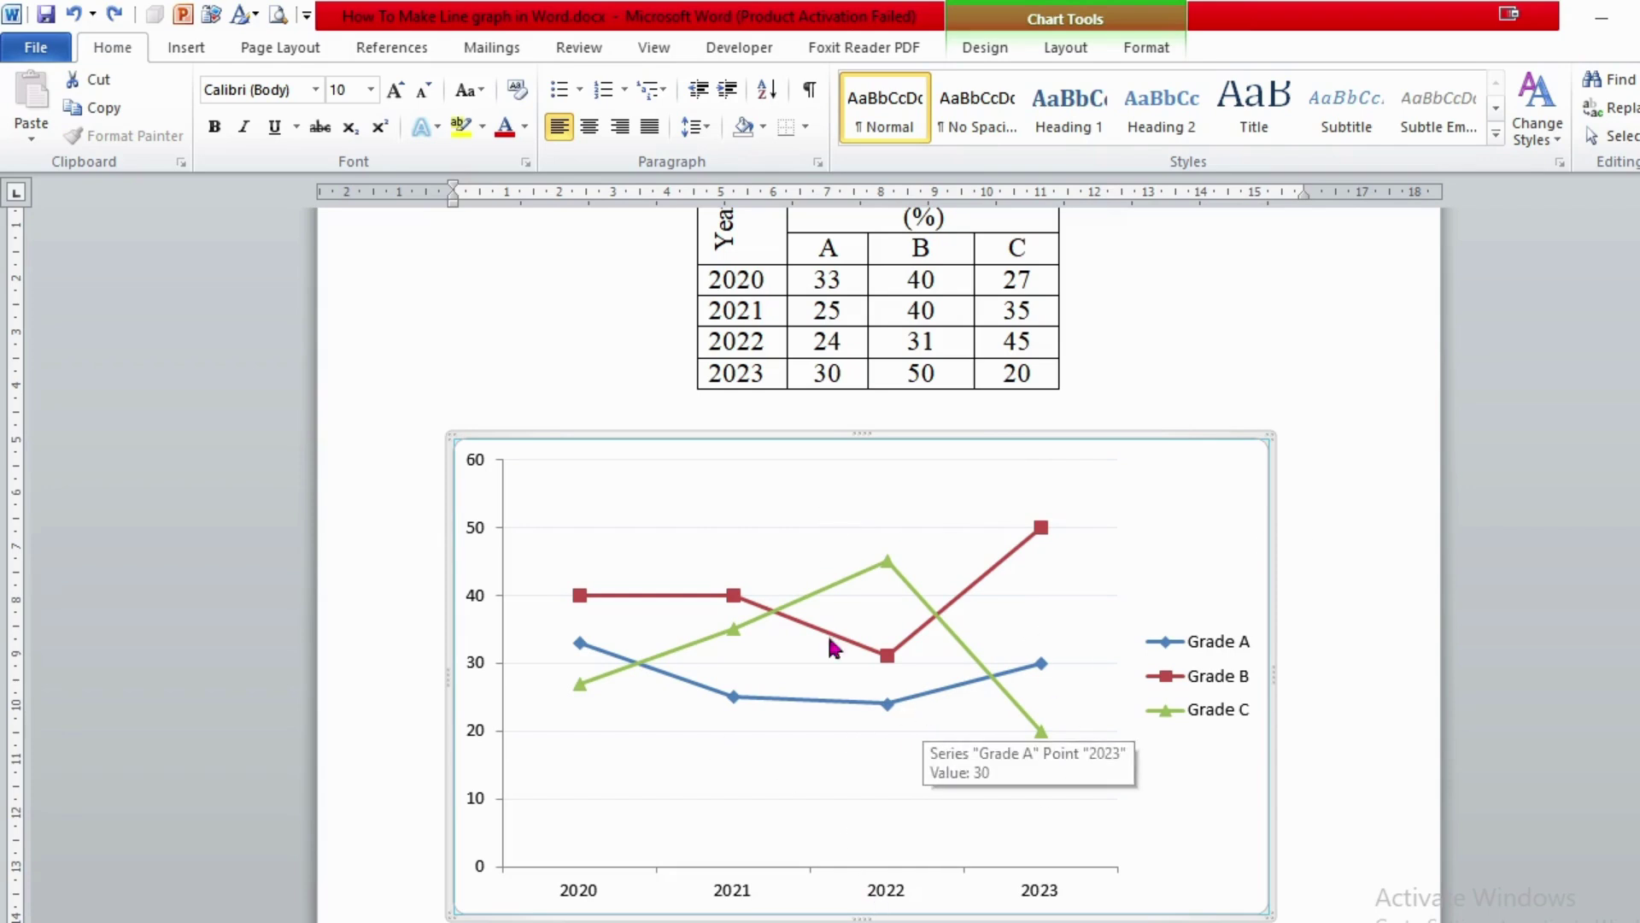
{"action": "left_click", "coordinate": [680, 524]}
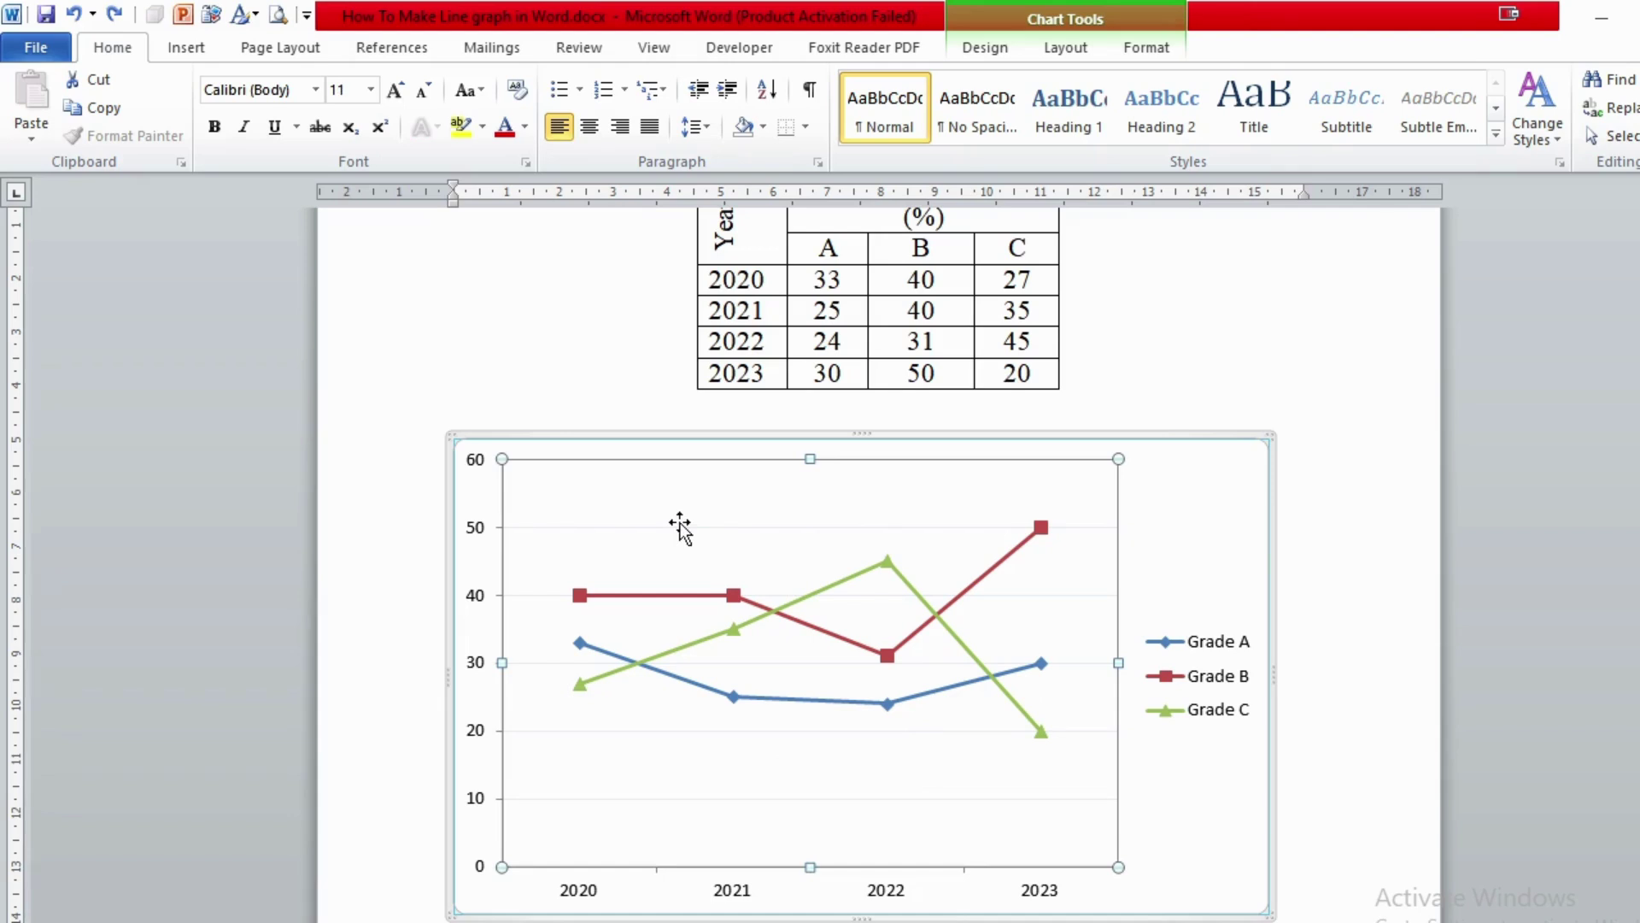
{"action": "double_click", "coordinate": [680, 527]}
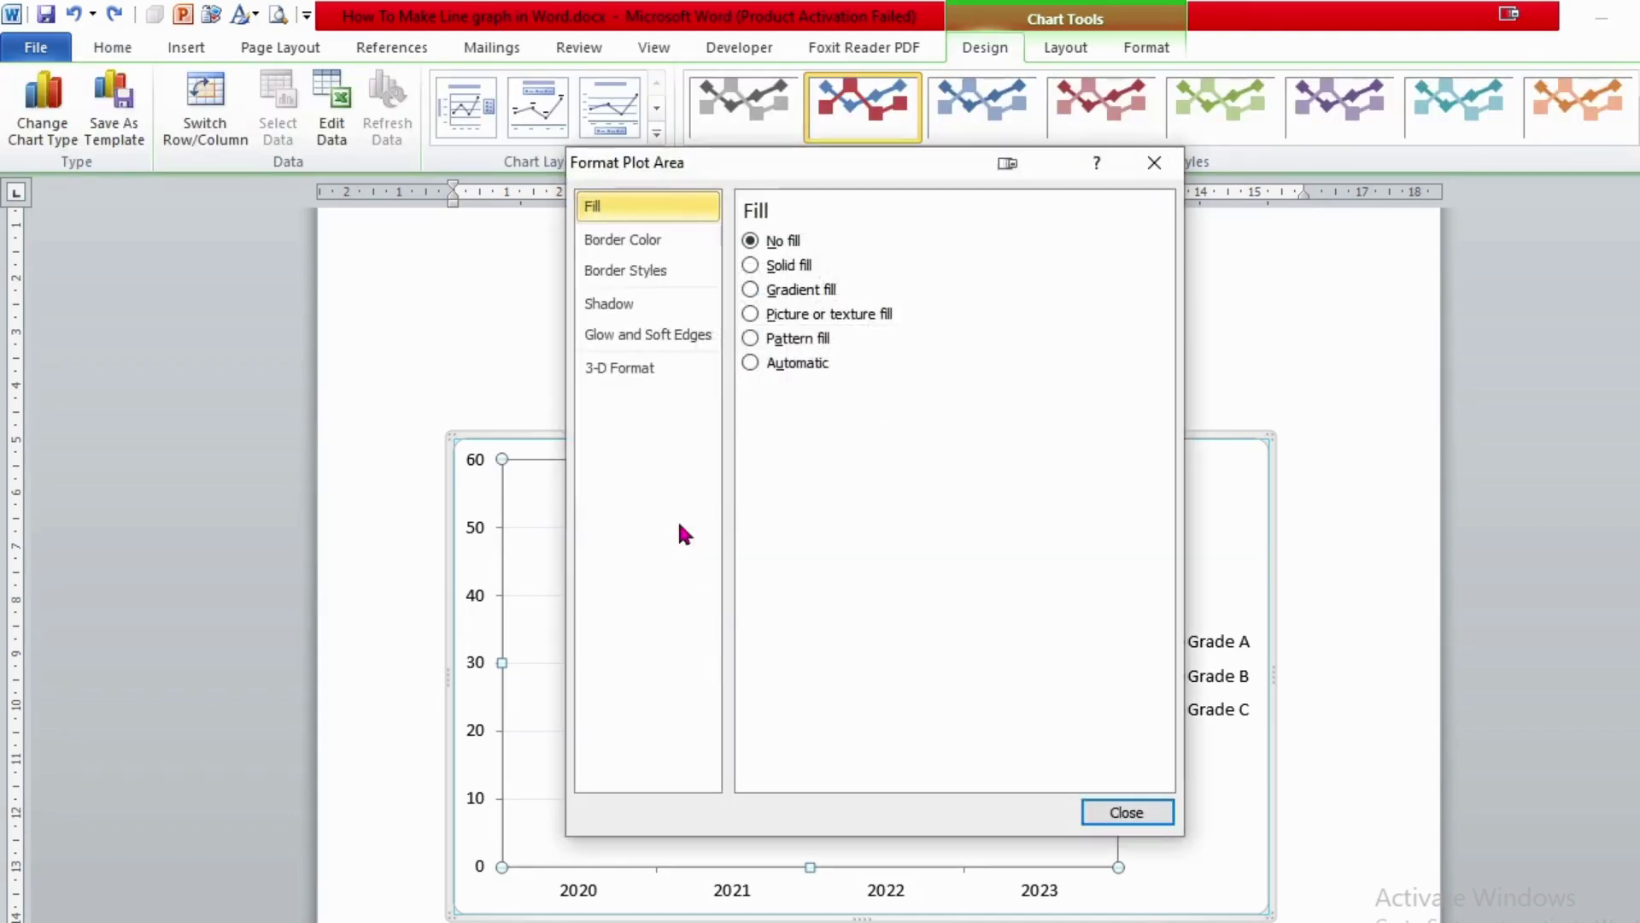
{"action": "left_click", "coordinate": [1129, 813]}
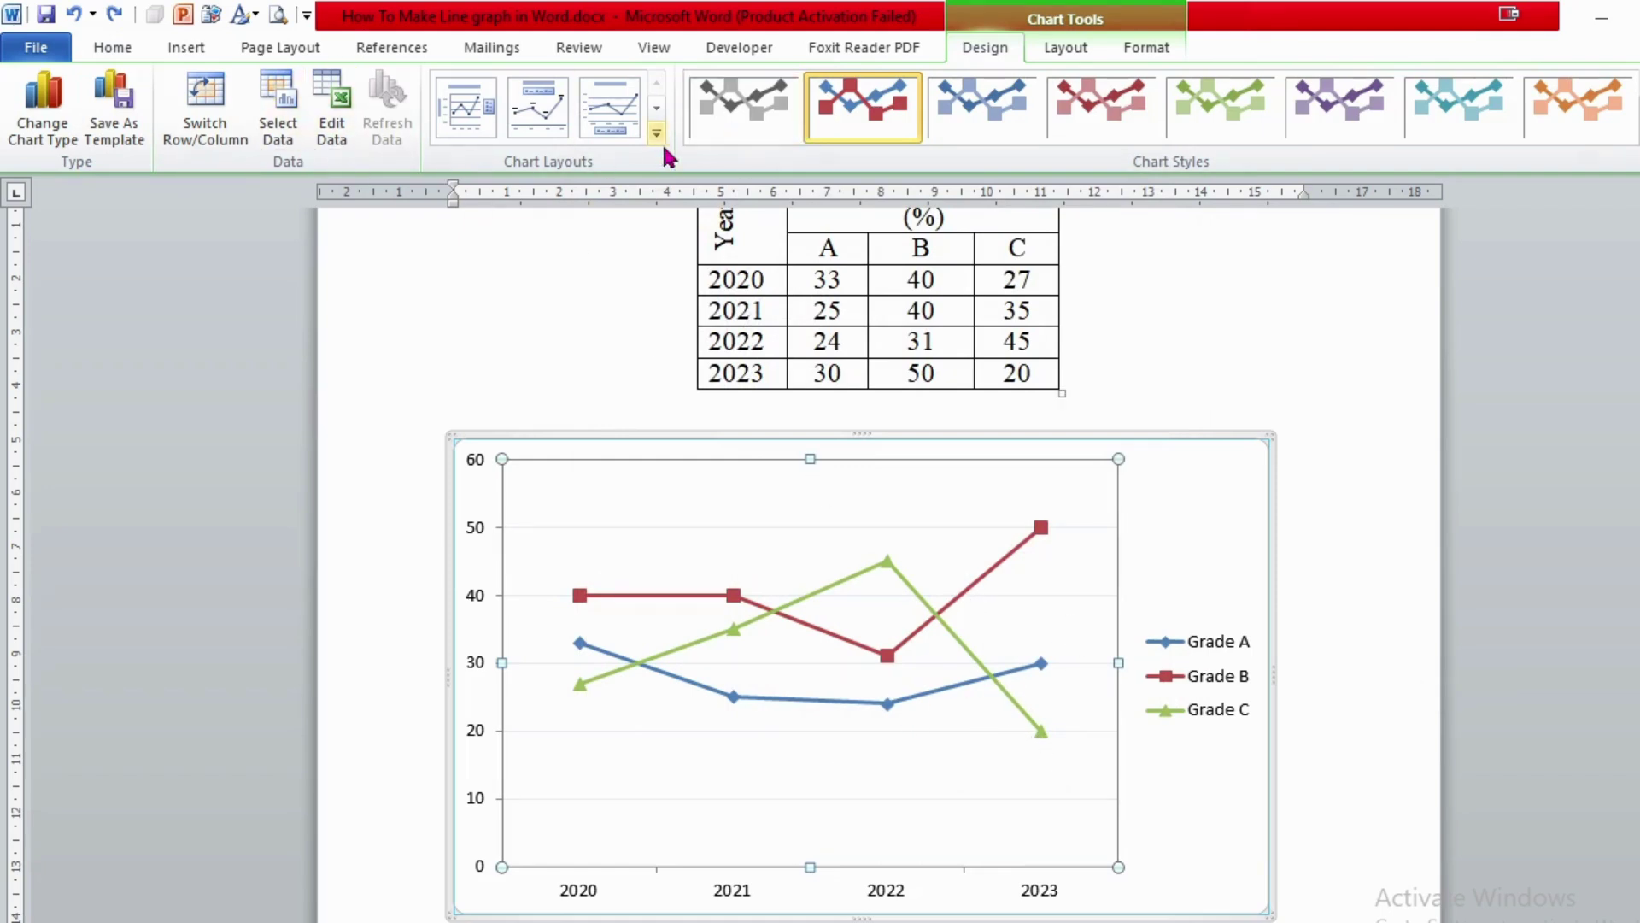
- Change the line chart to a clustered bar chart
{"action": "left_click", "coordinate": [40, 116]}
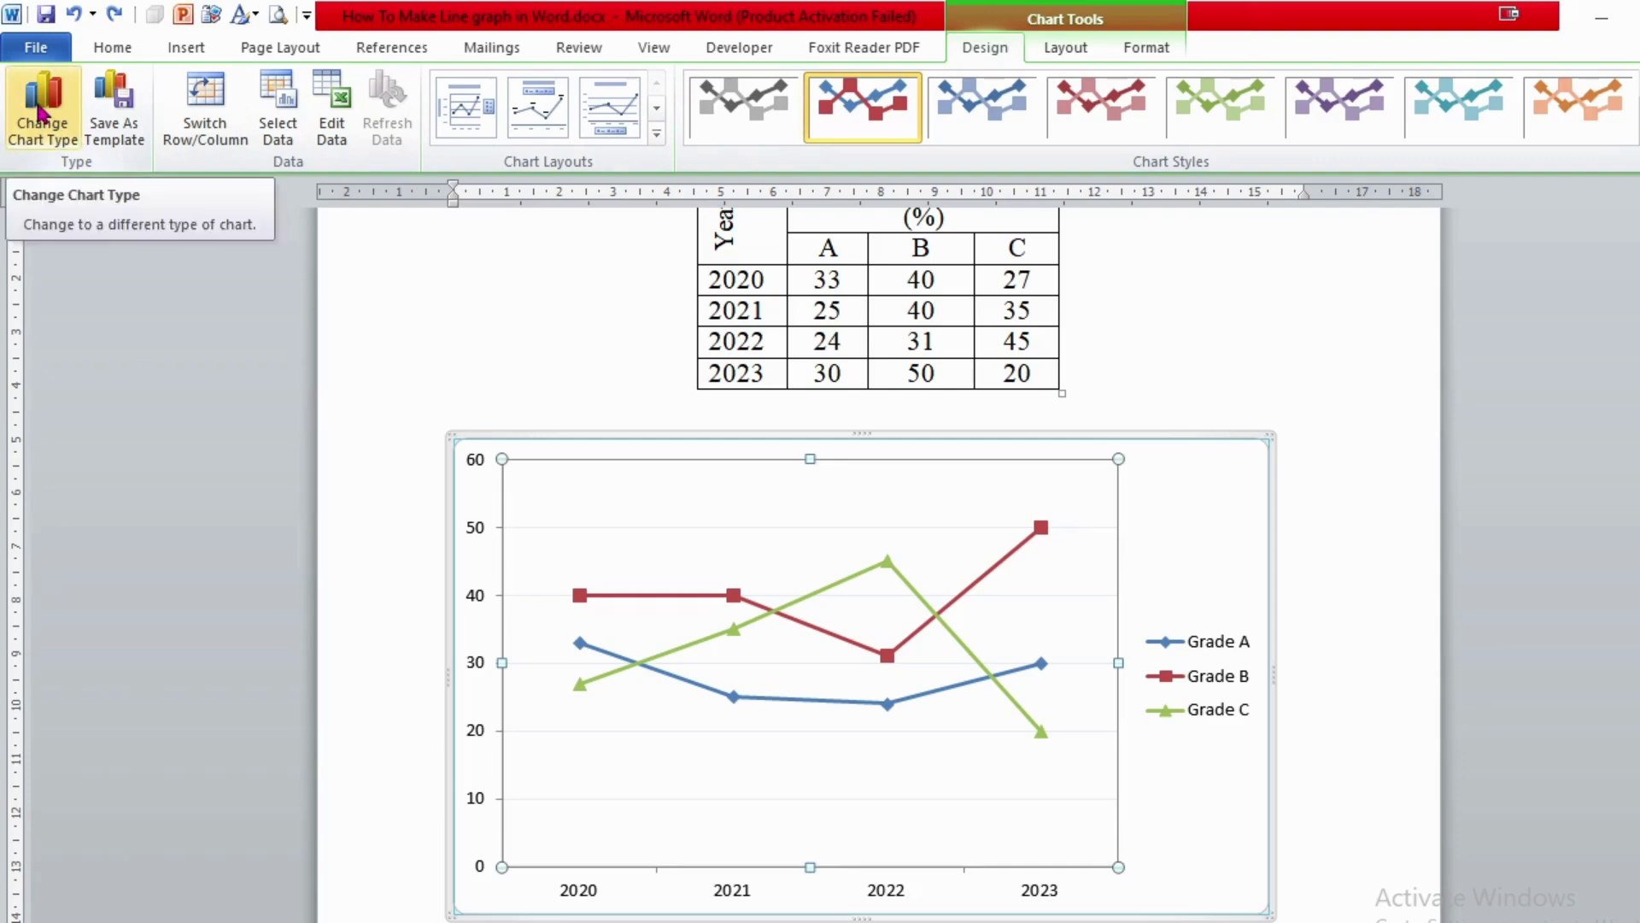
{"action": "left_click", "coordinate": [38, 115]}
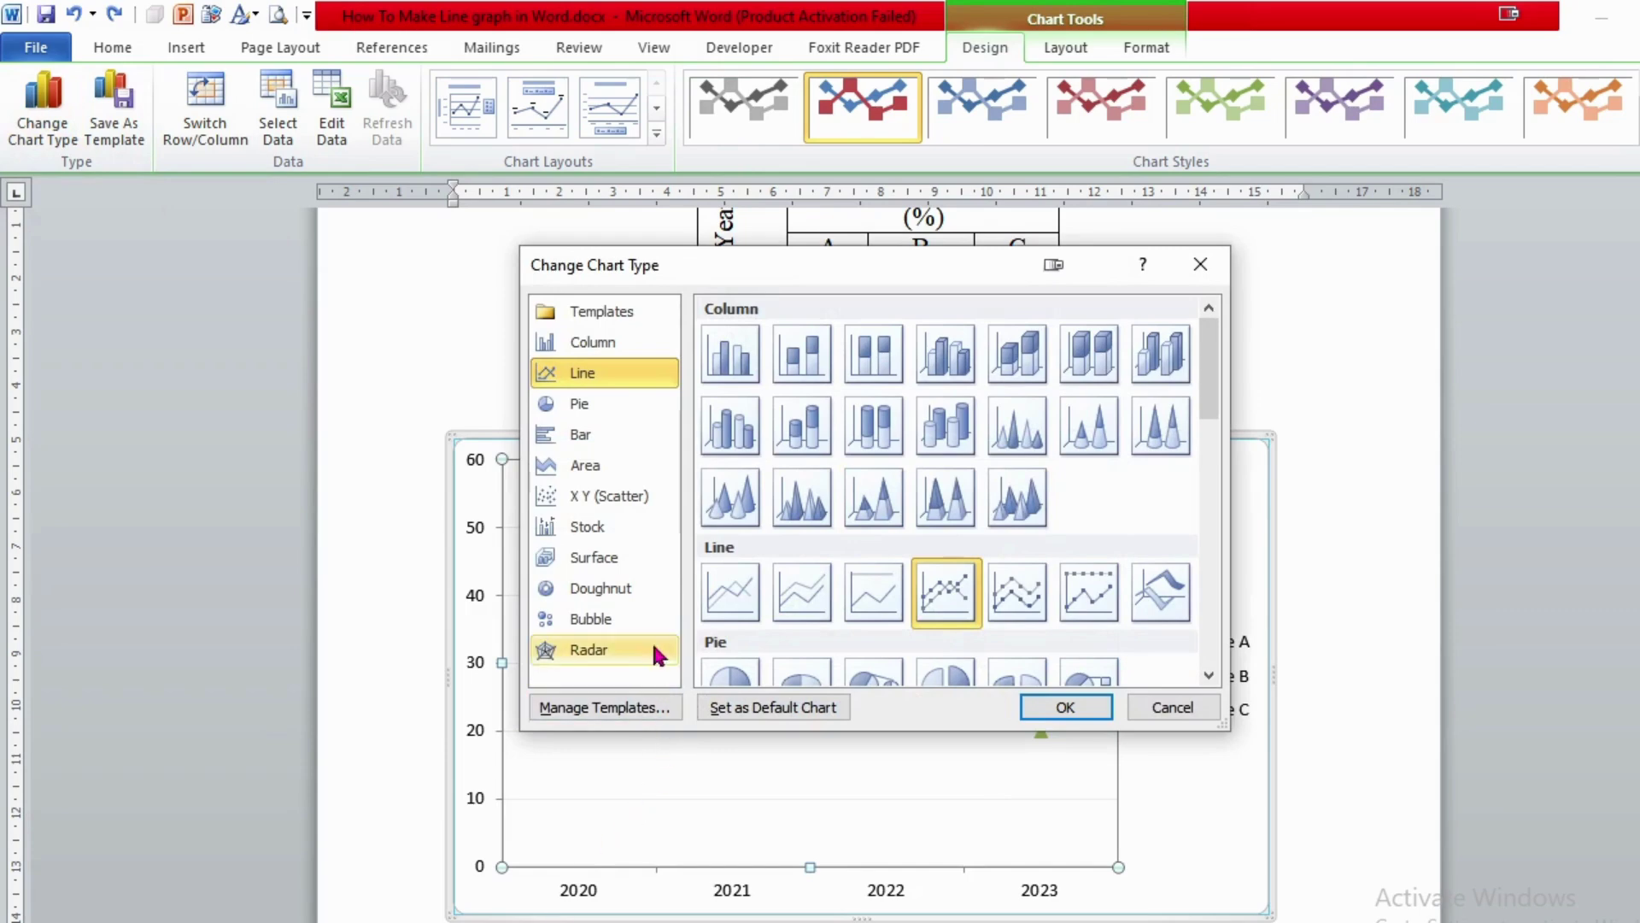
{"action": "left_click", "coordinate": [572, 440]}
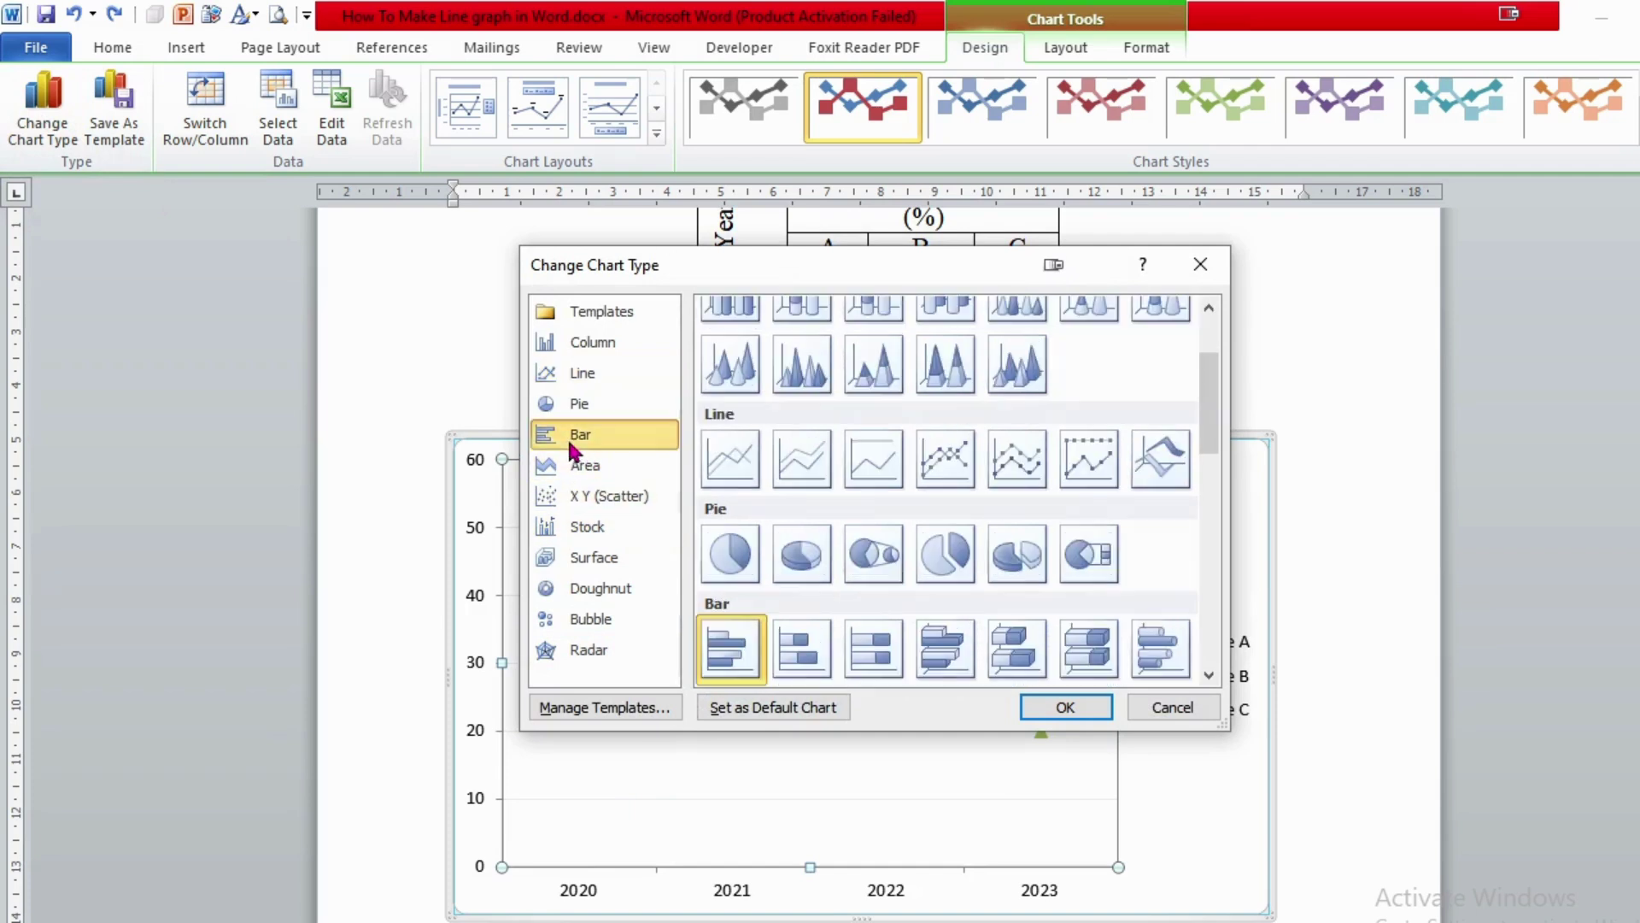
{"action": "left_click", "coordinate": [727, 664]}
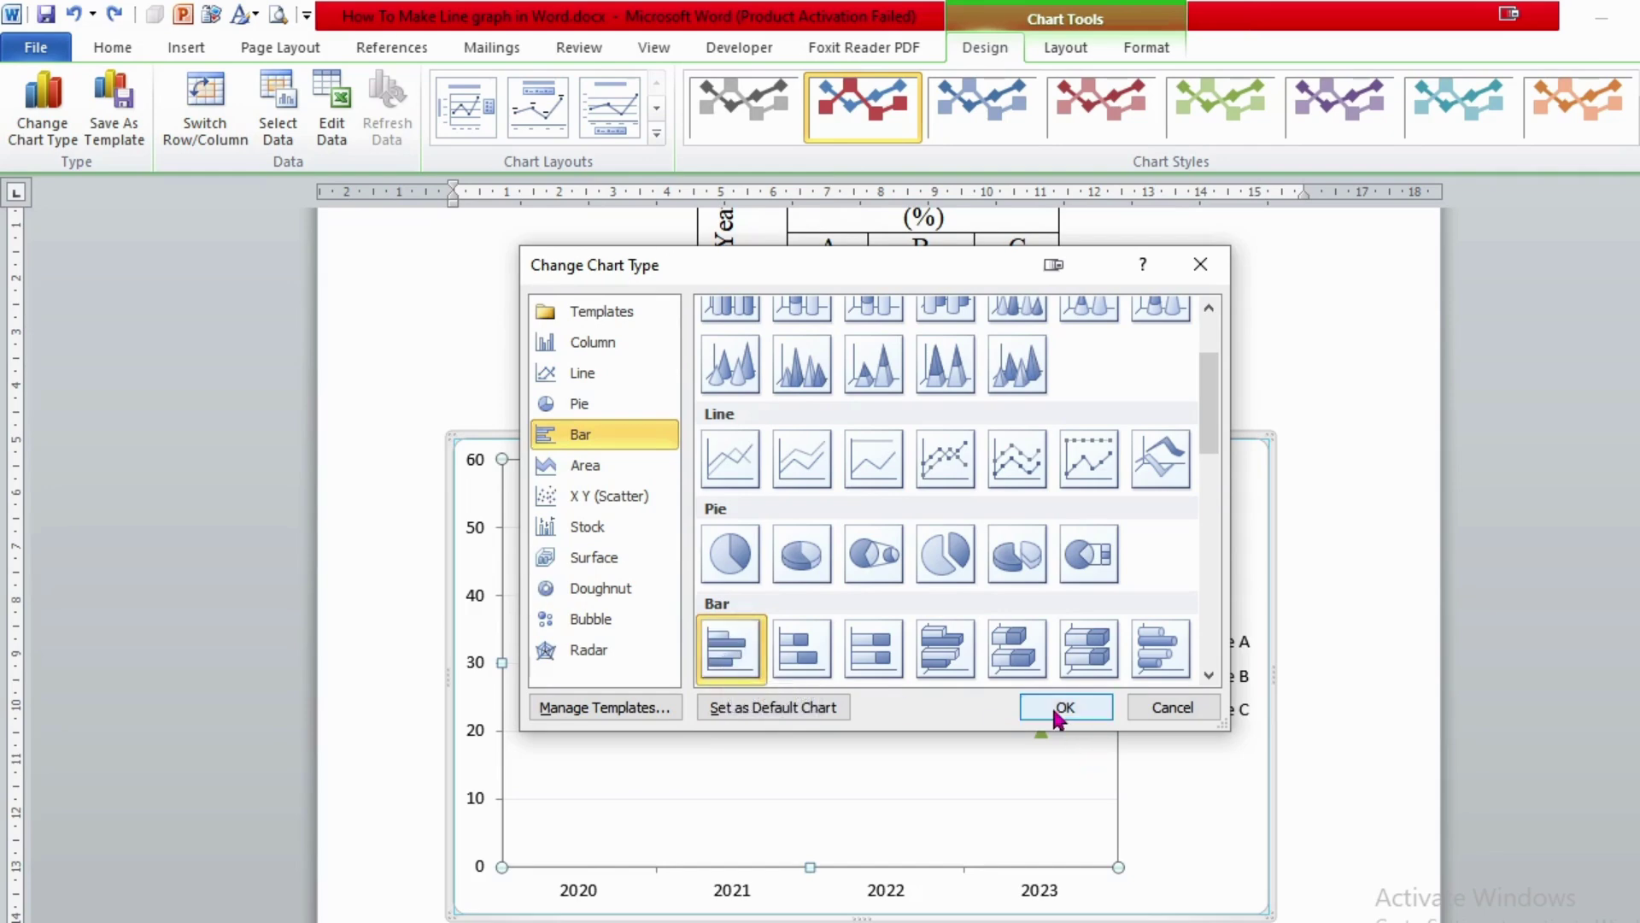
{"action": "left_click", "coordinate": [1064, 707]}
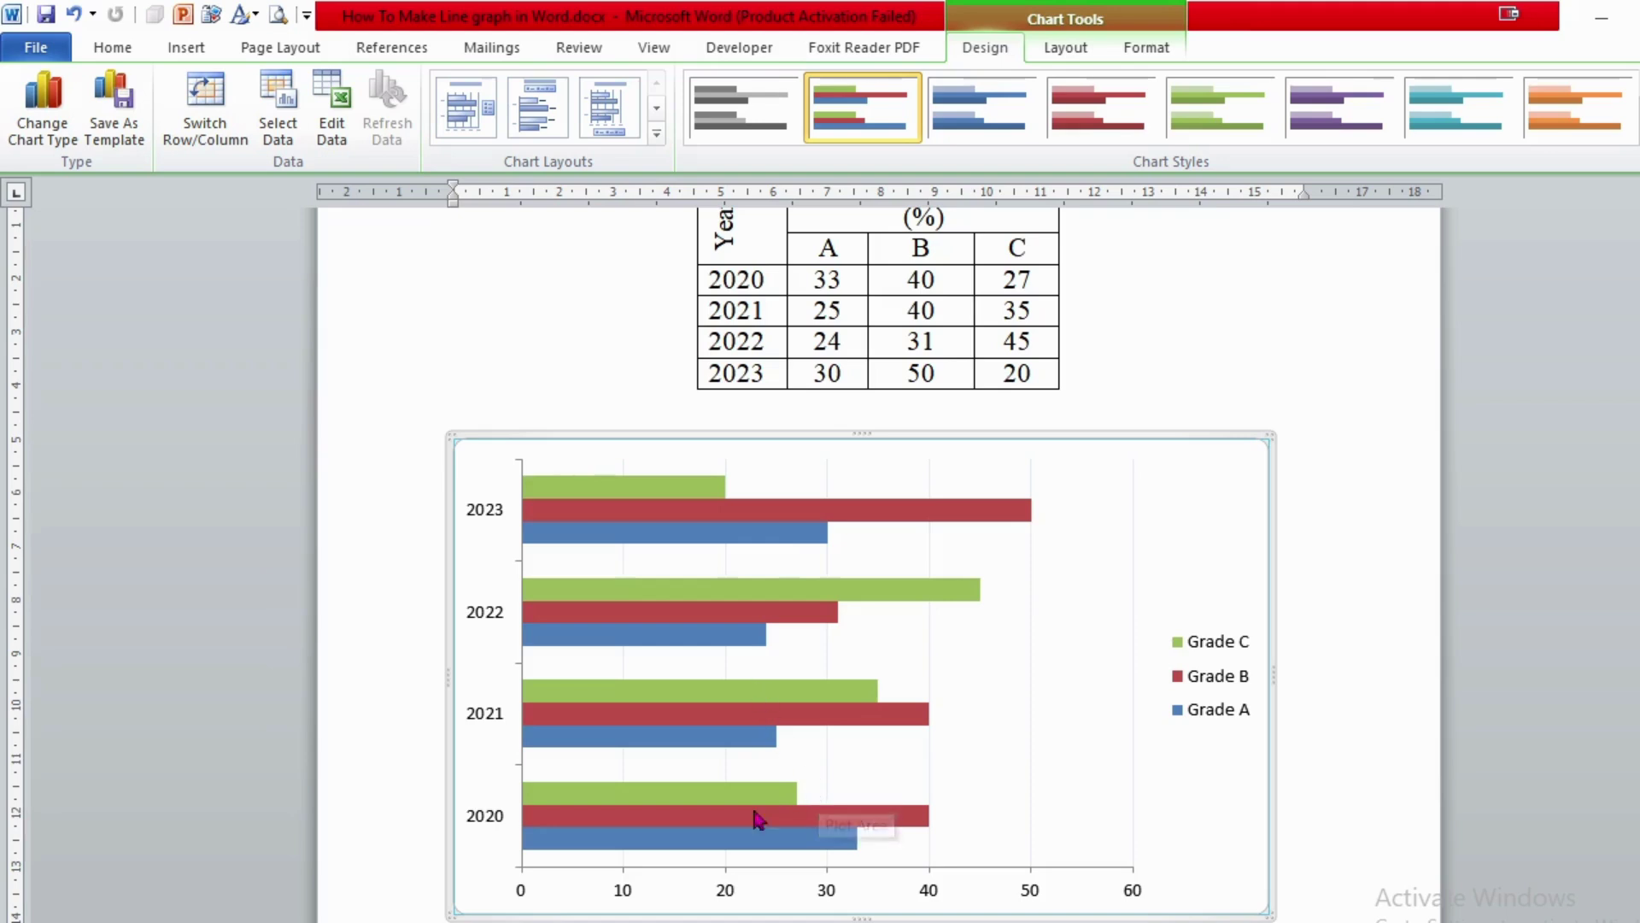
{"action": "mouse_move", "coordinate": [912, 721]}
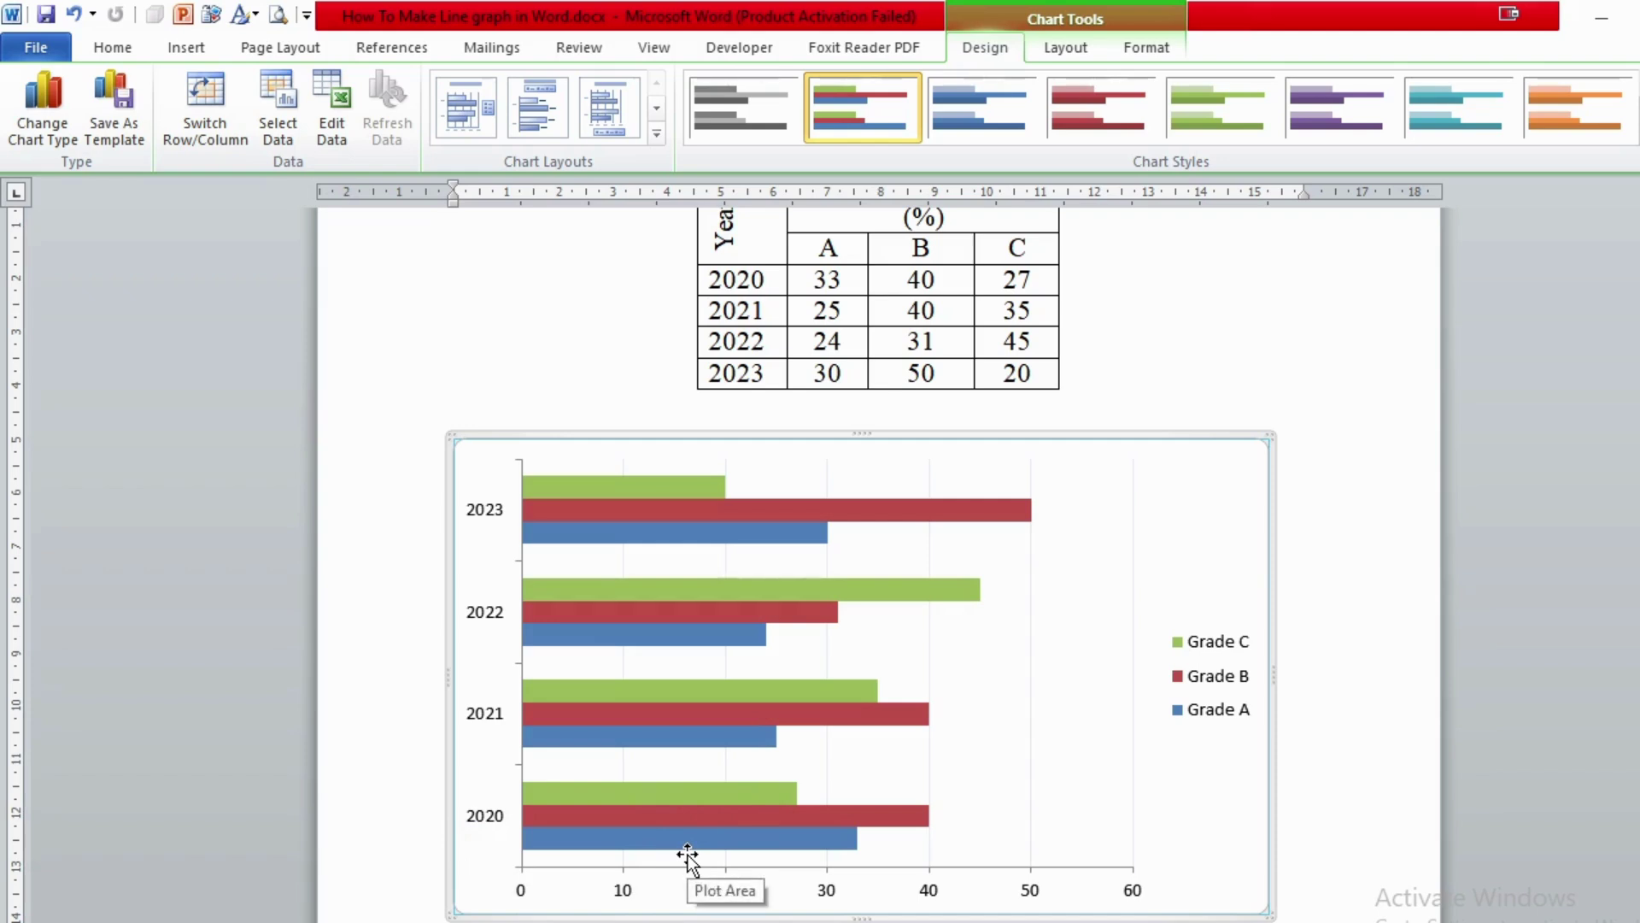
- Try several chart styles, apply the orange one, and use the layout with a chart title, a legend above the bars and data labels
{"action": "left_click", "coordinate": [991, 119]}
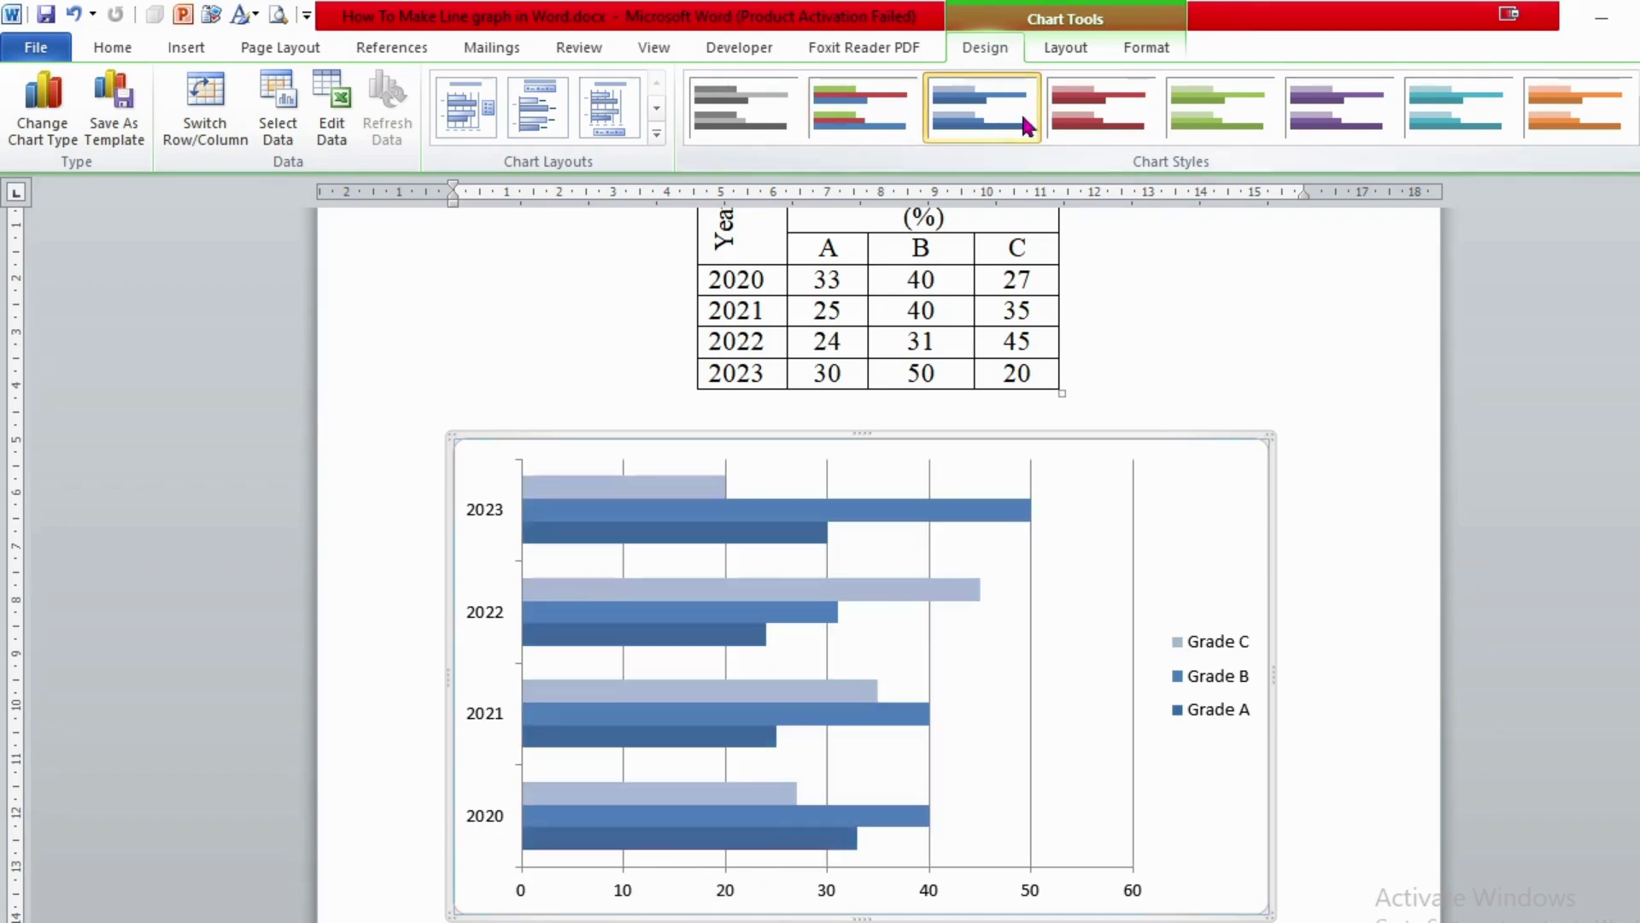
{"action": "left_click", "coordinate": [1093, 126]}
{"action": "left_click", "coordinate": [1211, 124]}
{"action": "left_click", "coordinate": [1329, 116]}
{"action": "left_click", "coordinate": [1427, 118]}
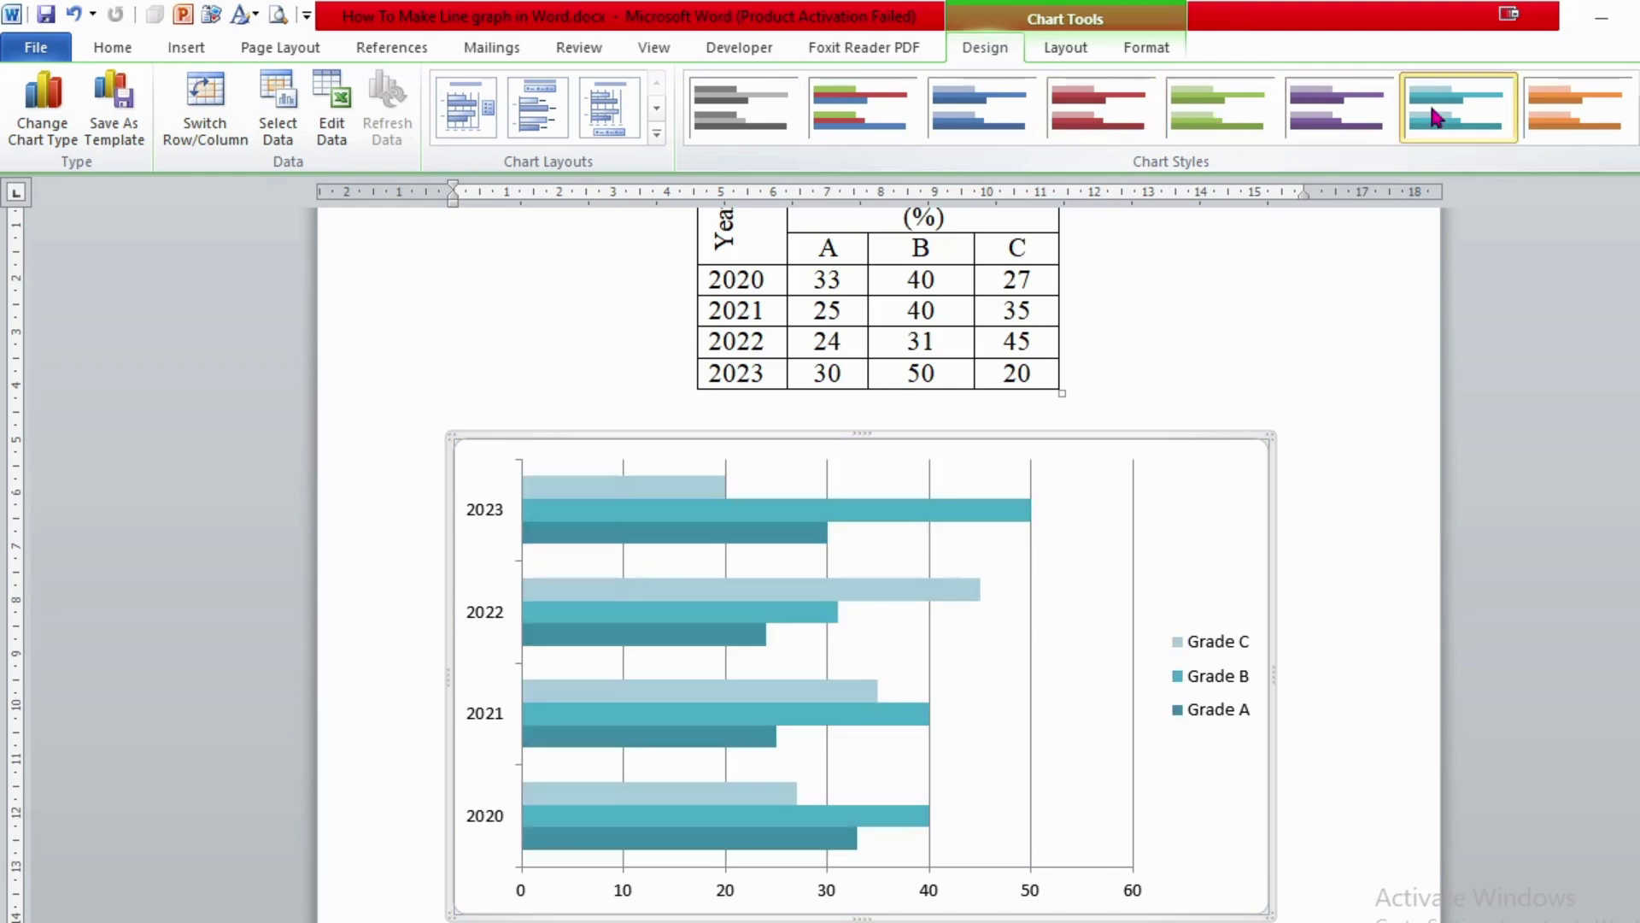
{"action": "left_click", "coordinate": [1567, 118]}
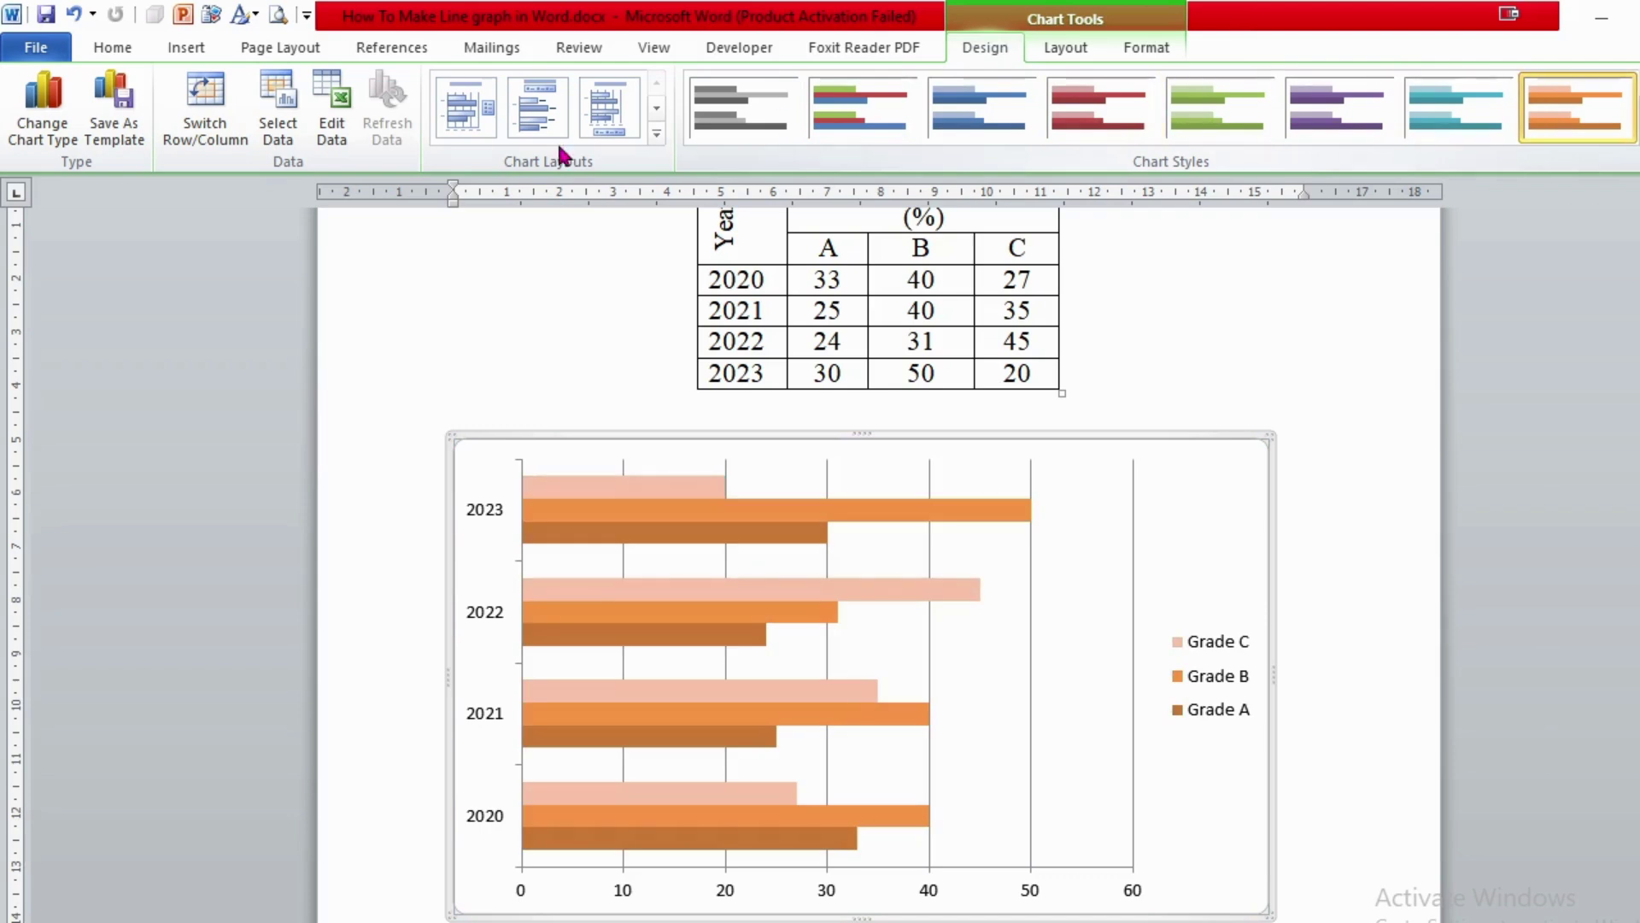
{"action": "left_click", "coordinate": [475, 115]}
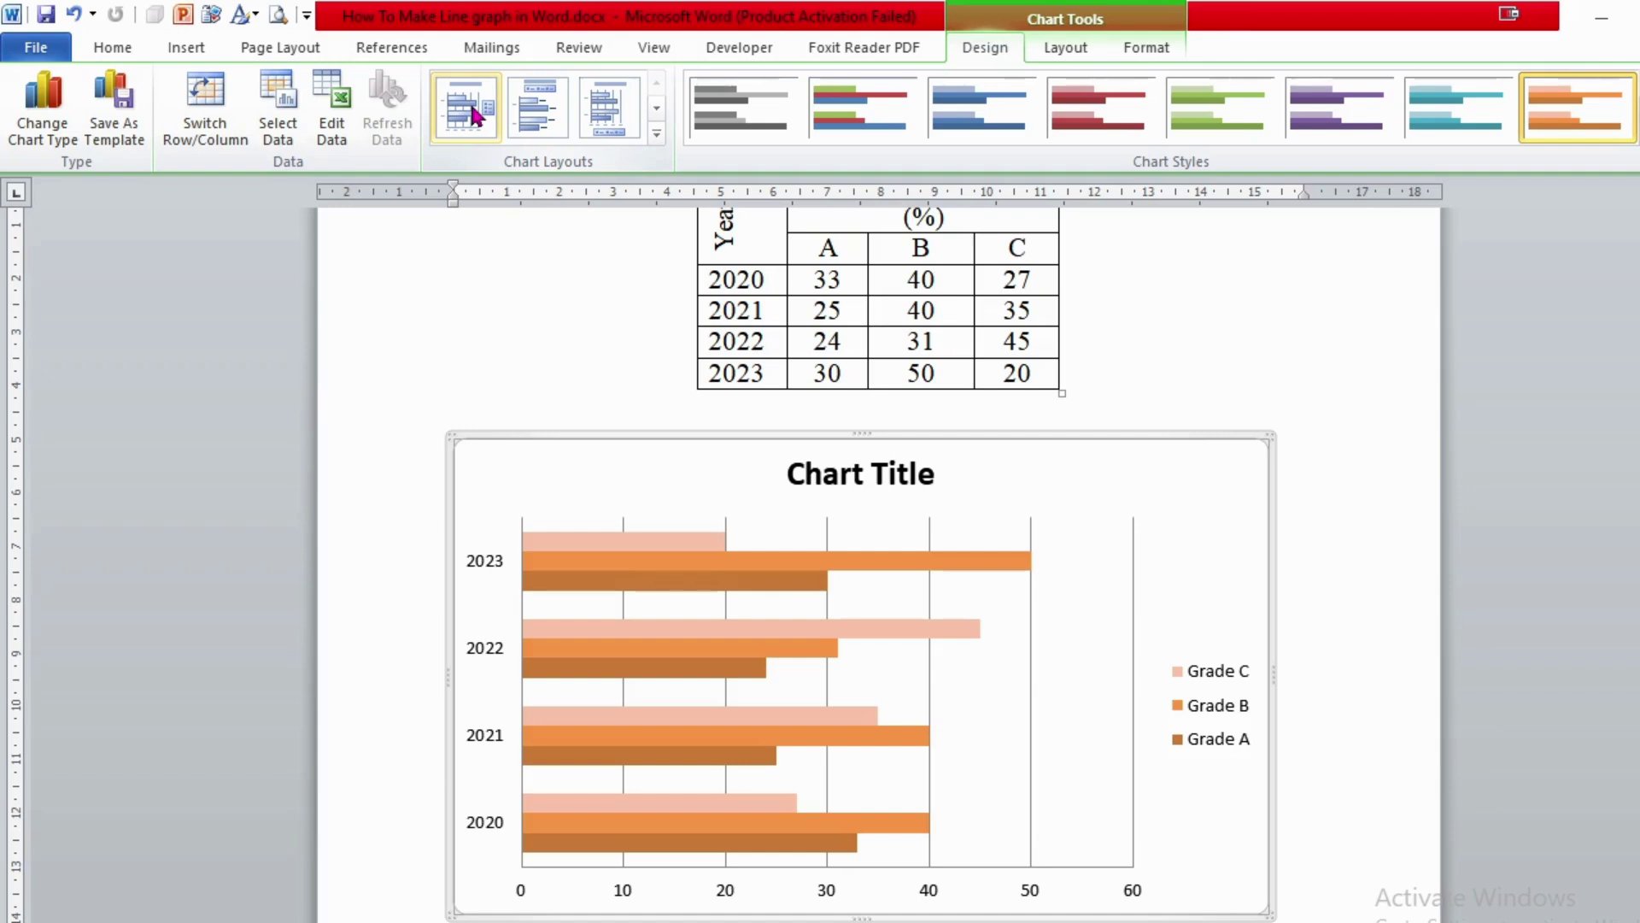
{"action": "left_click", "coordinate": [531, 117]}
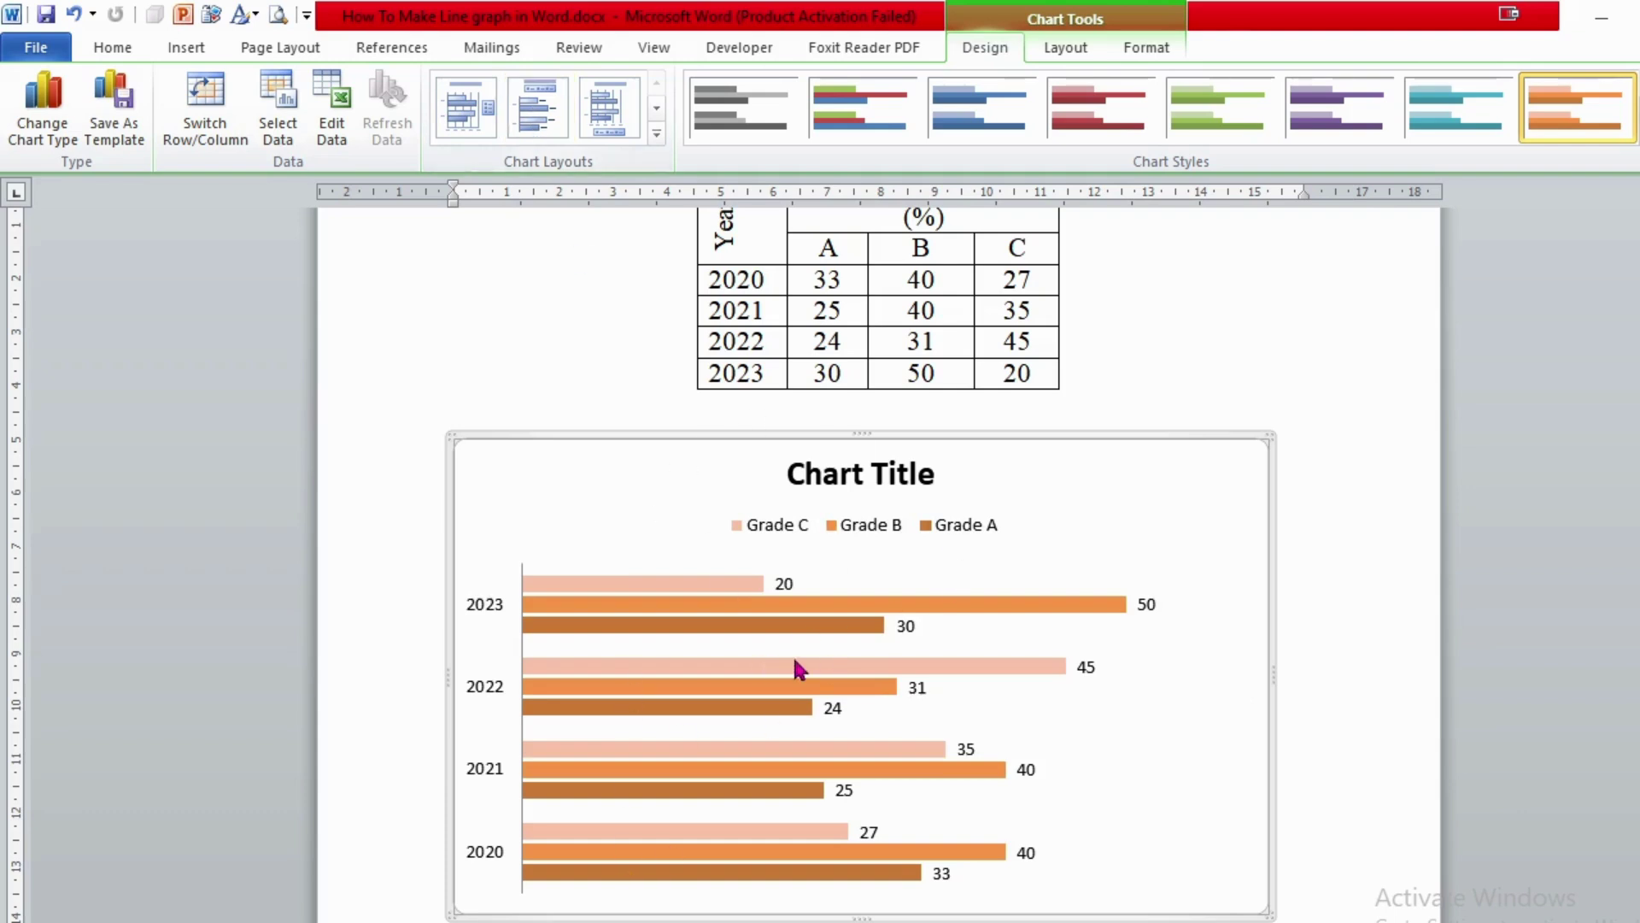
- Change the bar chart to a clustered column chart
{"action": "left_click", "coordinate": [53, 101]}
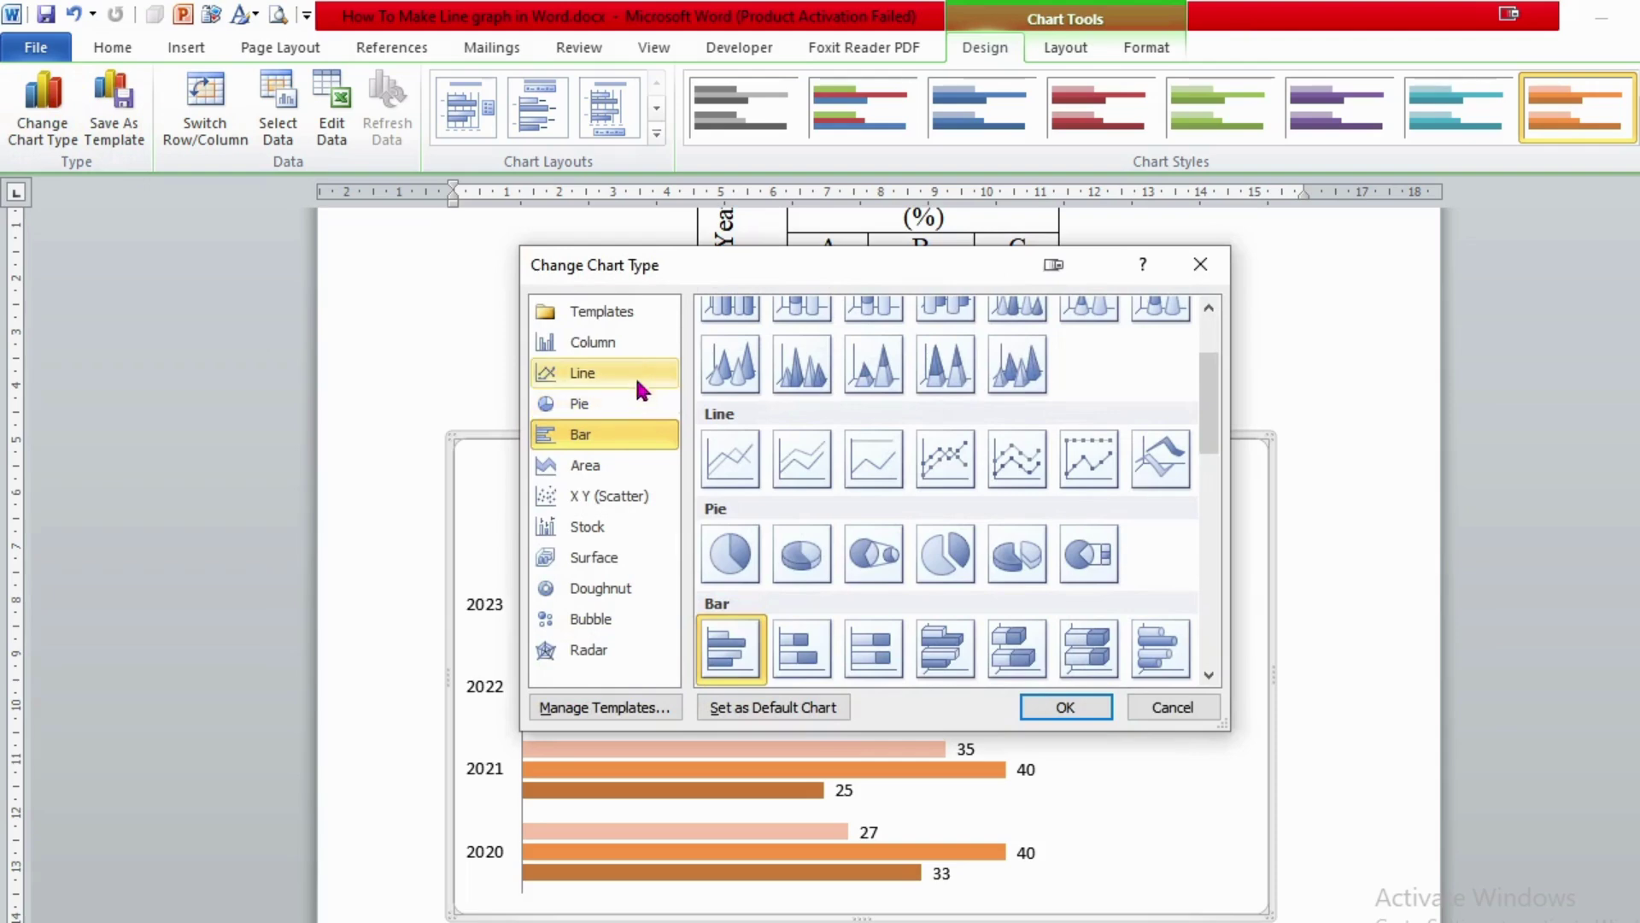
{"action": "left_click", "coordinate": [576, 344]}
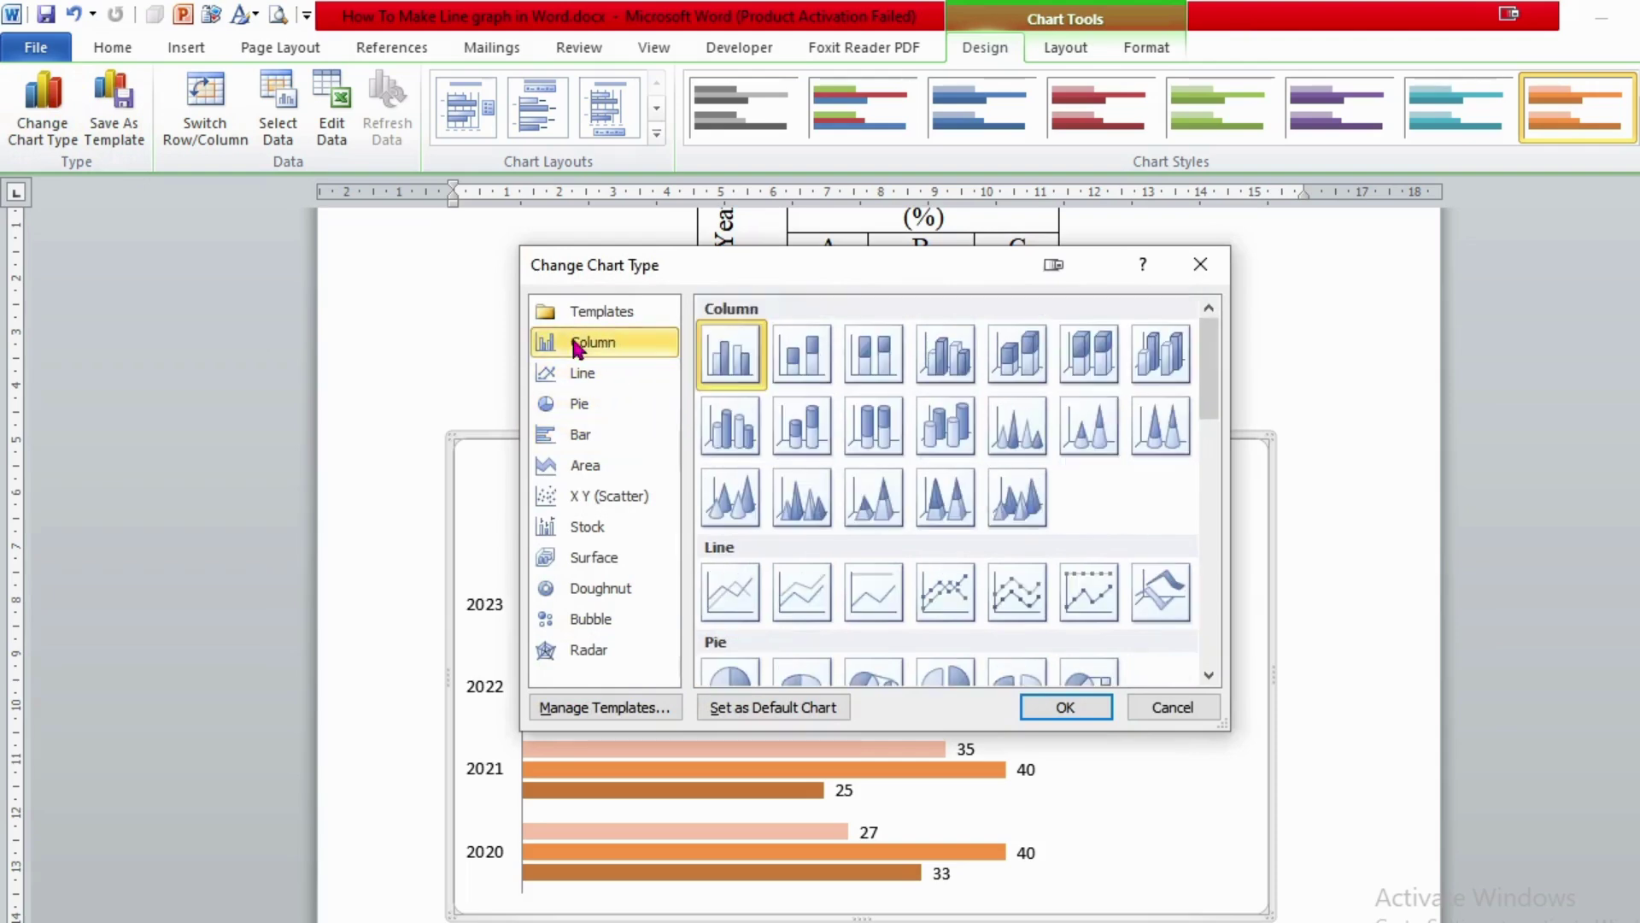
{"action": "left_click", "coordinate": [1065, 708]}
{"action": "mouse_move", "coordinate": [1007, 739]}
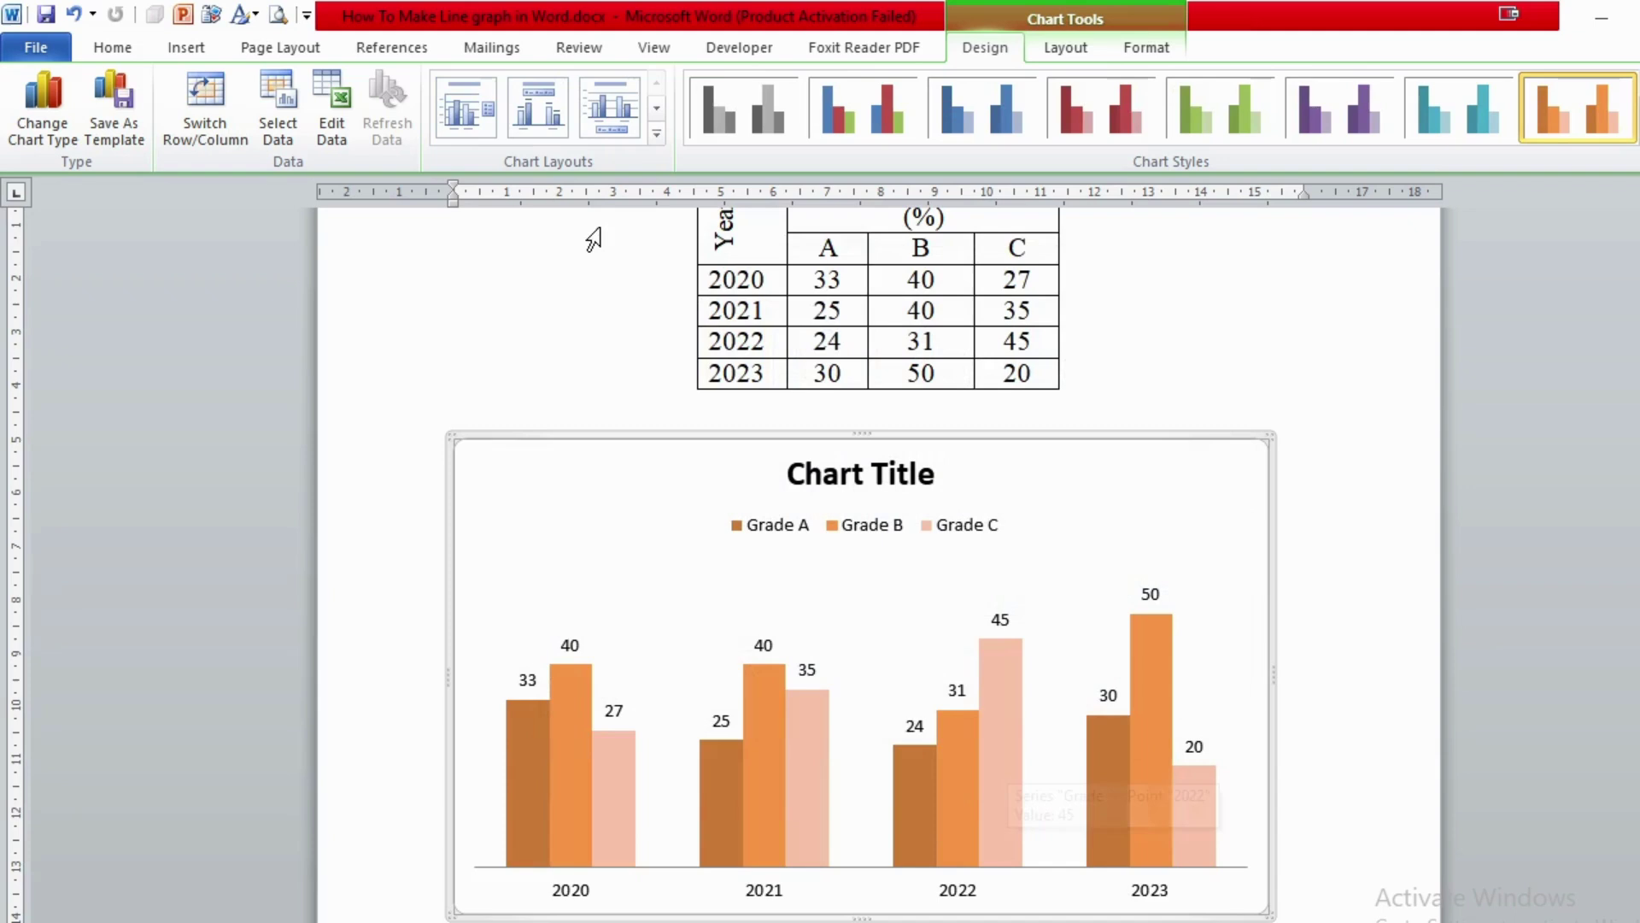
- Use the layout with a title, value axis and side legend, try the blue, red and green chart styles, and apply the multicolour one
{"action": "left_click", "coordinate": [459, 120]}
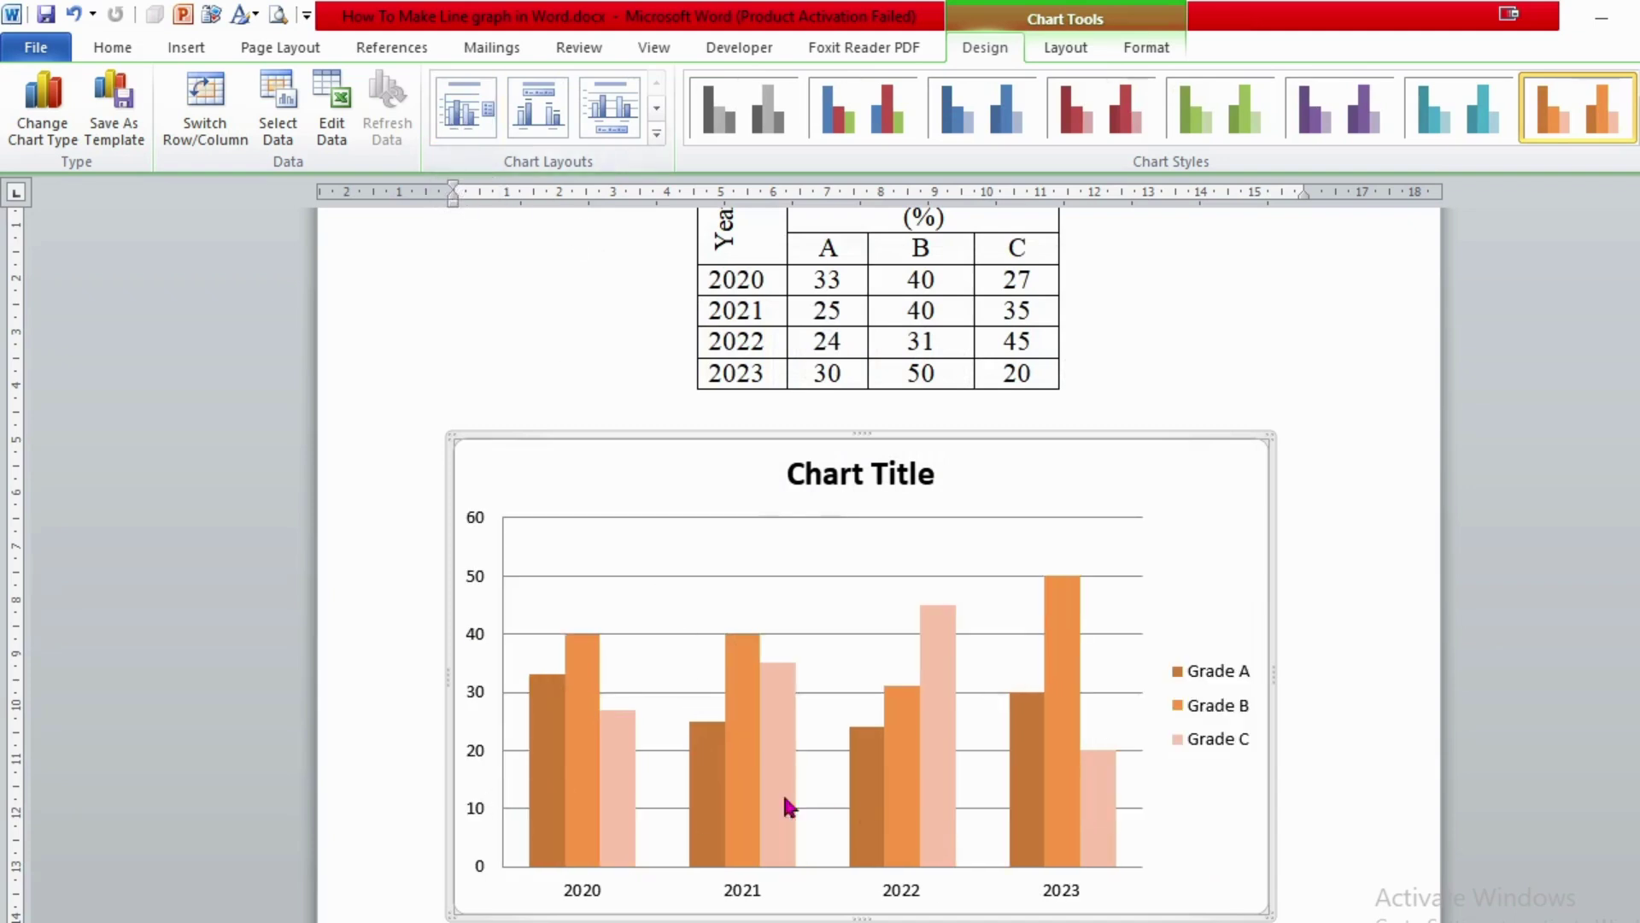
{"action": "left_click", "coordinate": [847, 115]}
{"action": "left_click", "coordinate": [970, 120]}
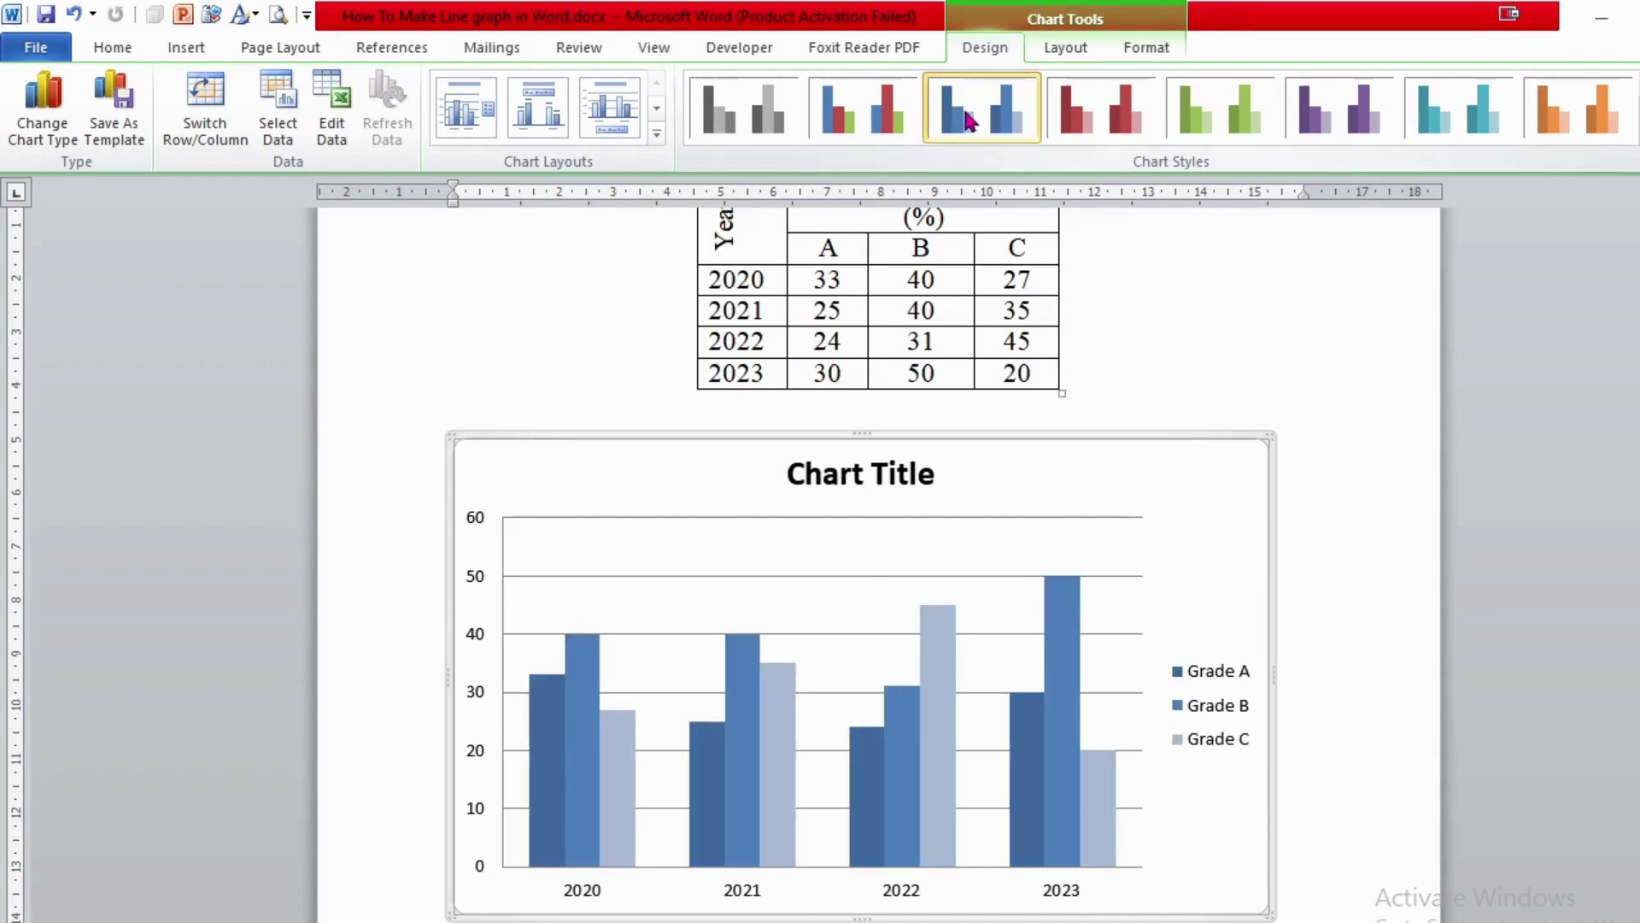
{"action": "left_click", "coordinate": [1106, 122]}
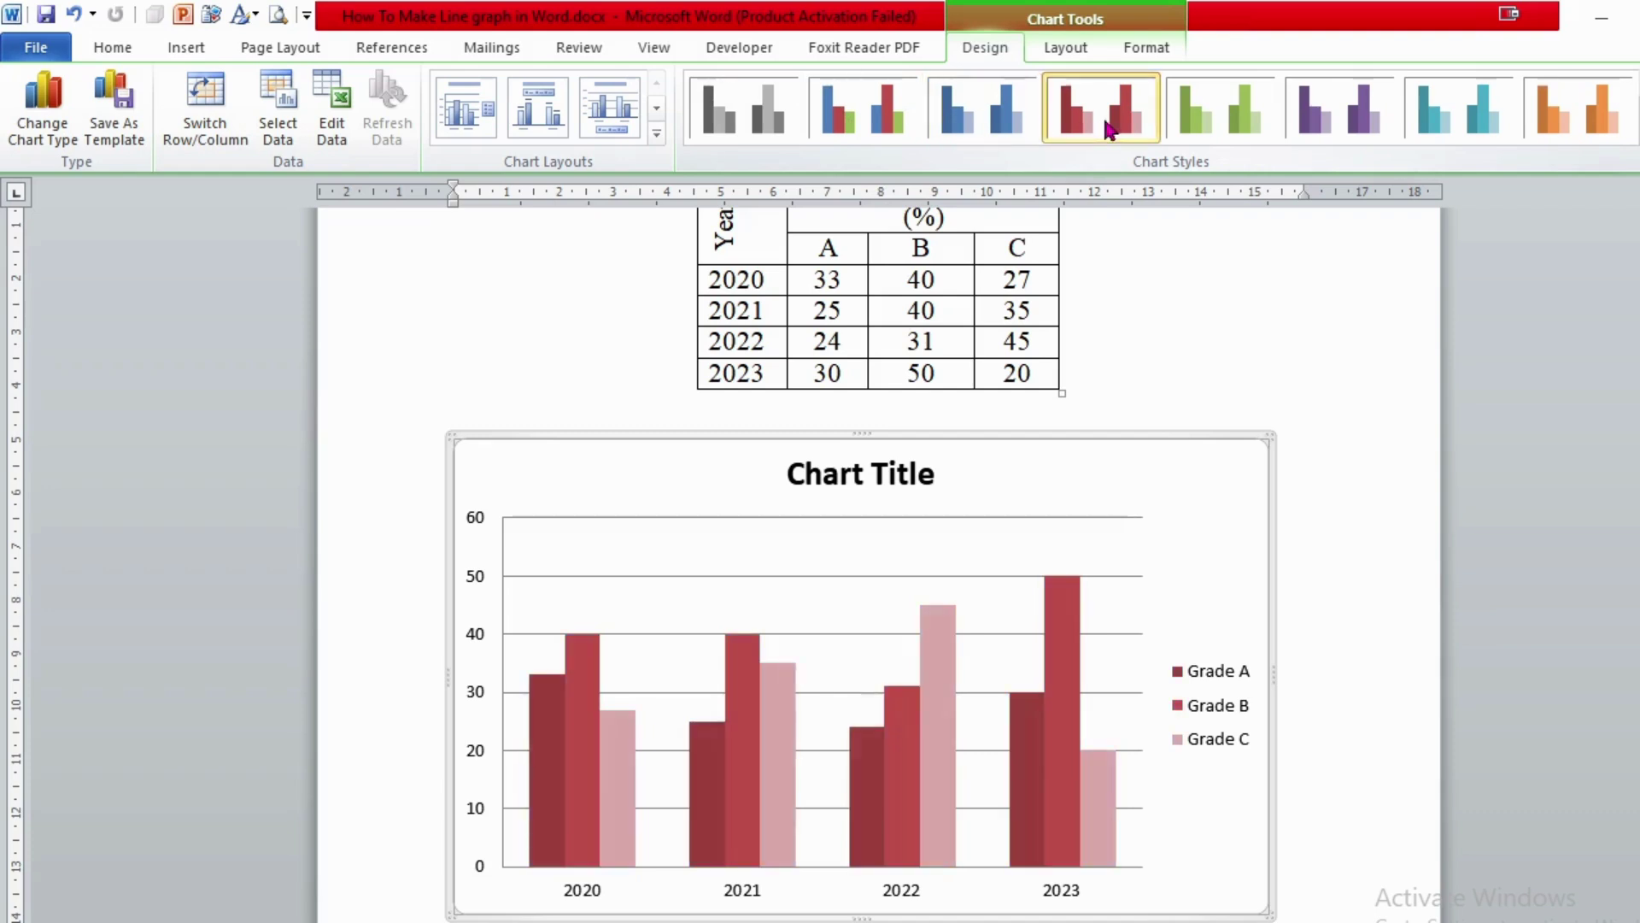
{"action": "left_click", "coordinate": [1206, 117]}
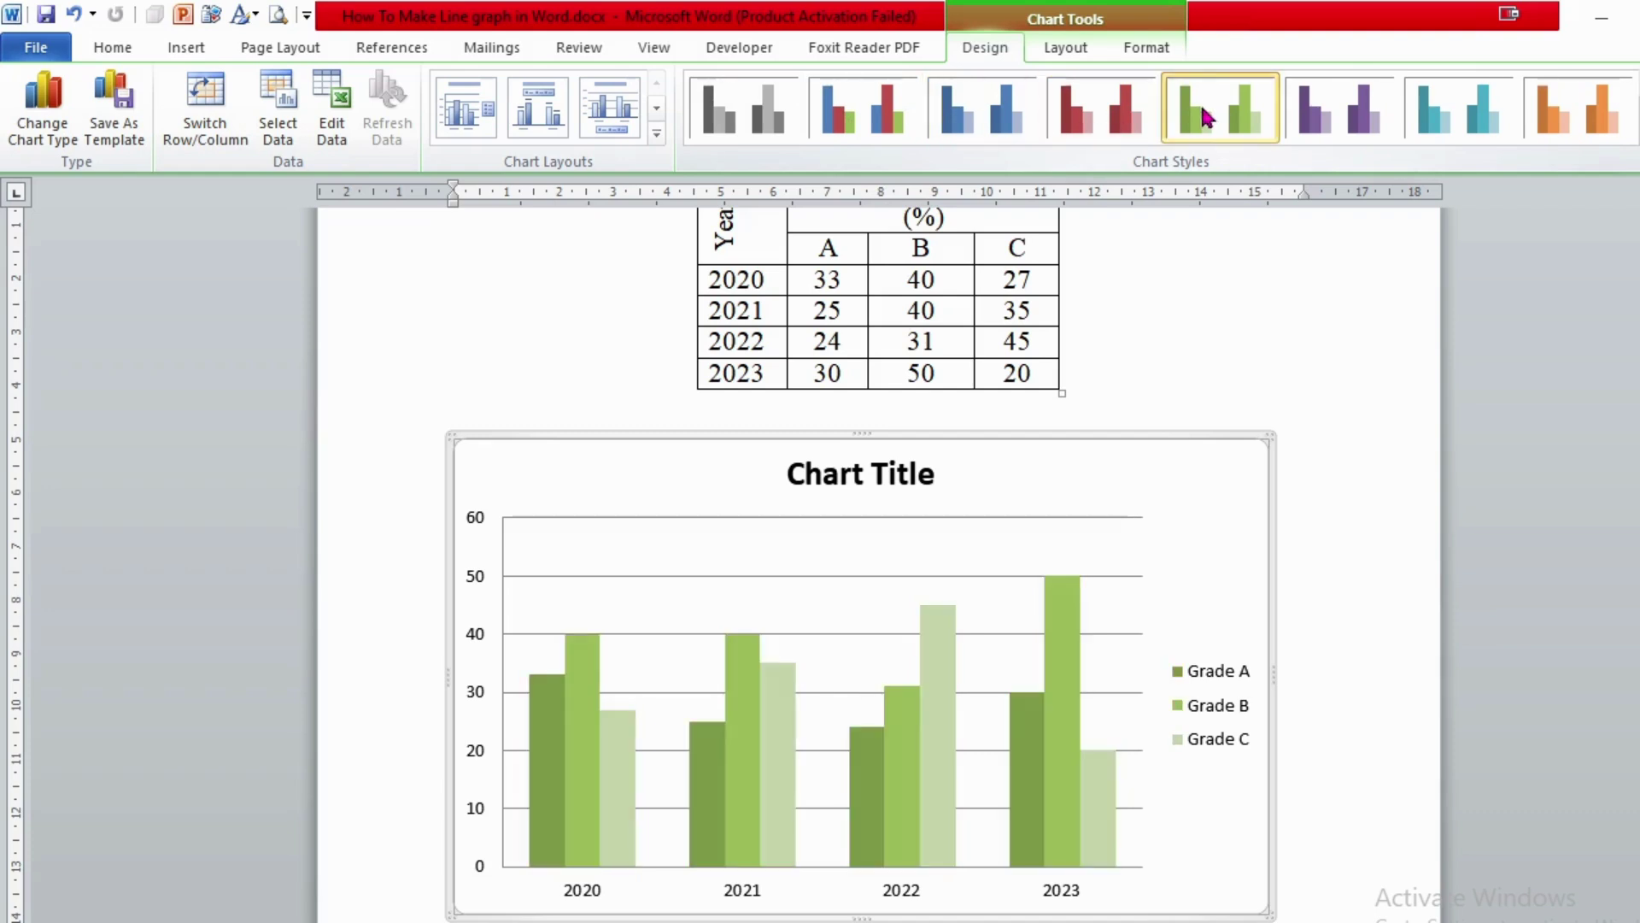
{"action": "left_click", "coordinate": [844, 124]}
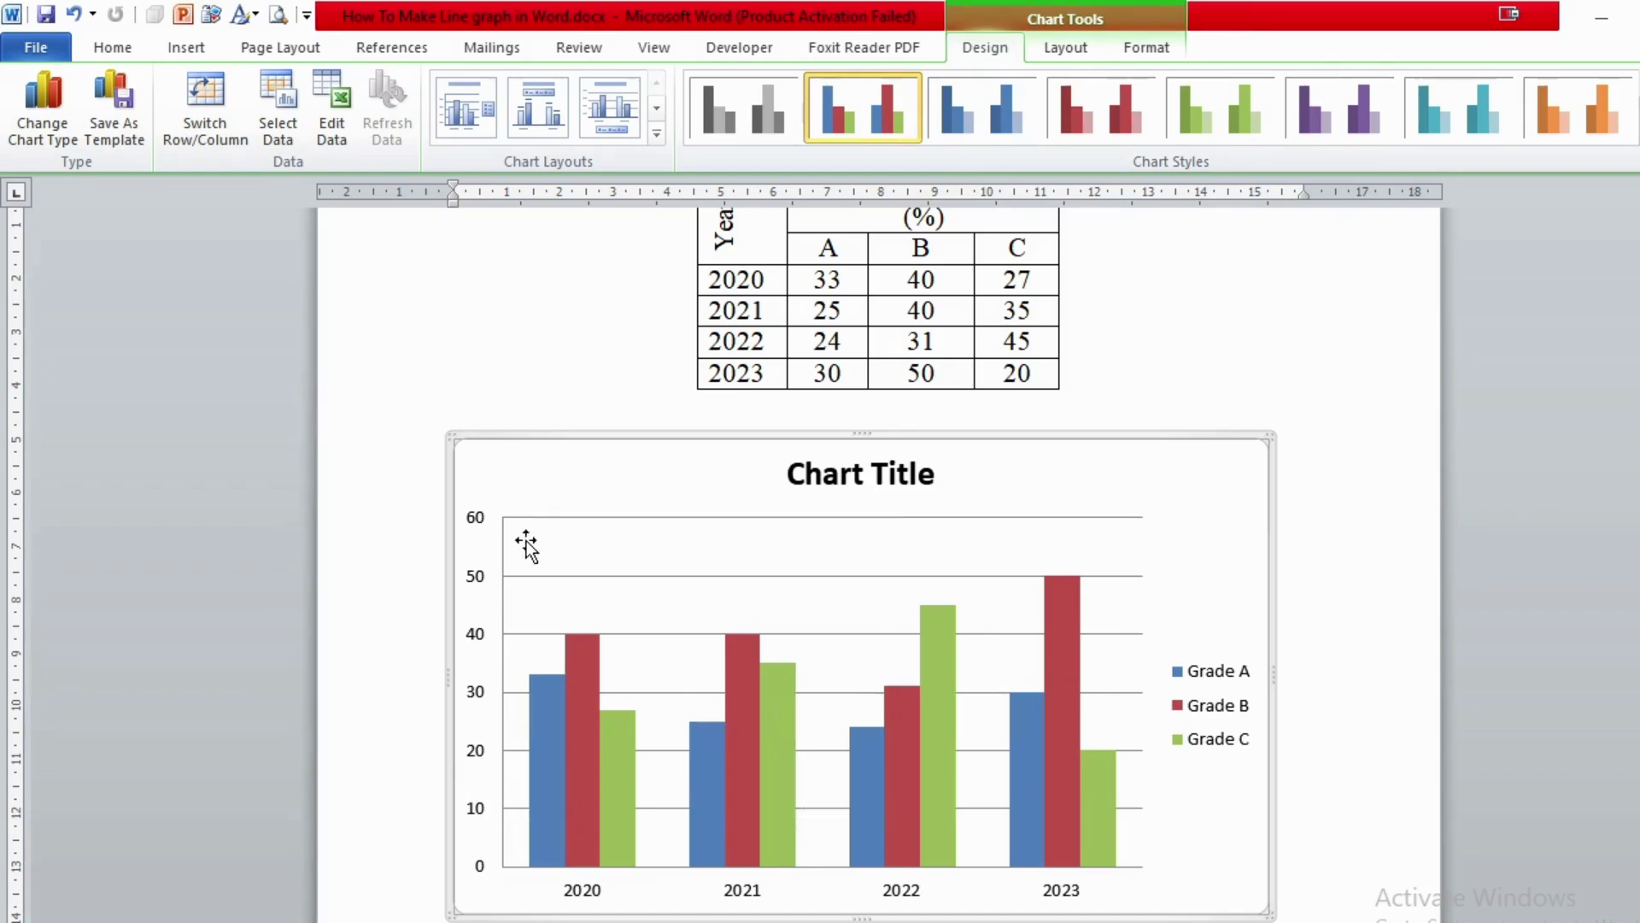
- Try the layout with data labels and the legend above the columns, and return to the layout with gridlines and a side legend
{"action": "left_click", "coordinate": [461, 118]}
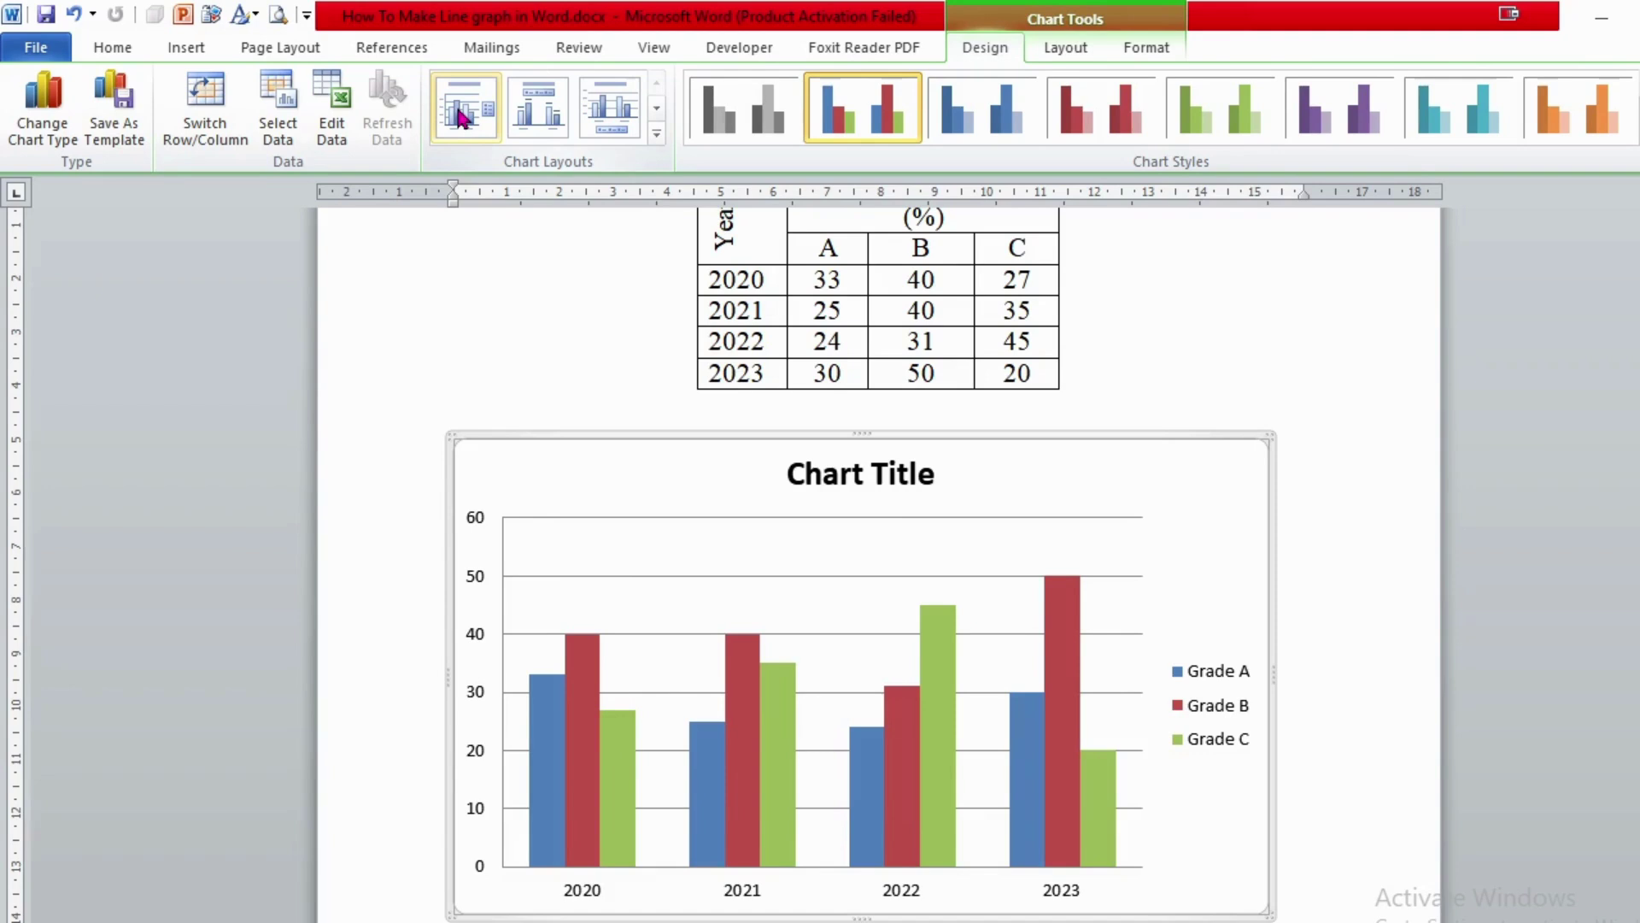
{"action": "left_click", "coordinate": [547, 96]}
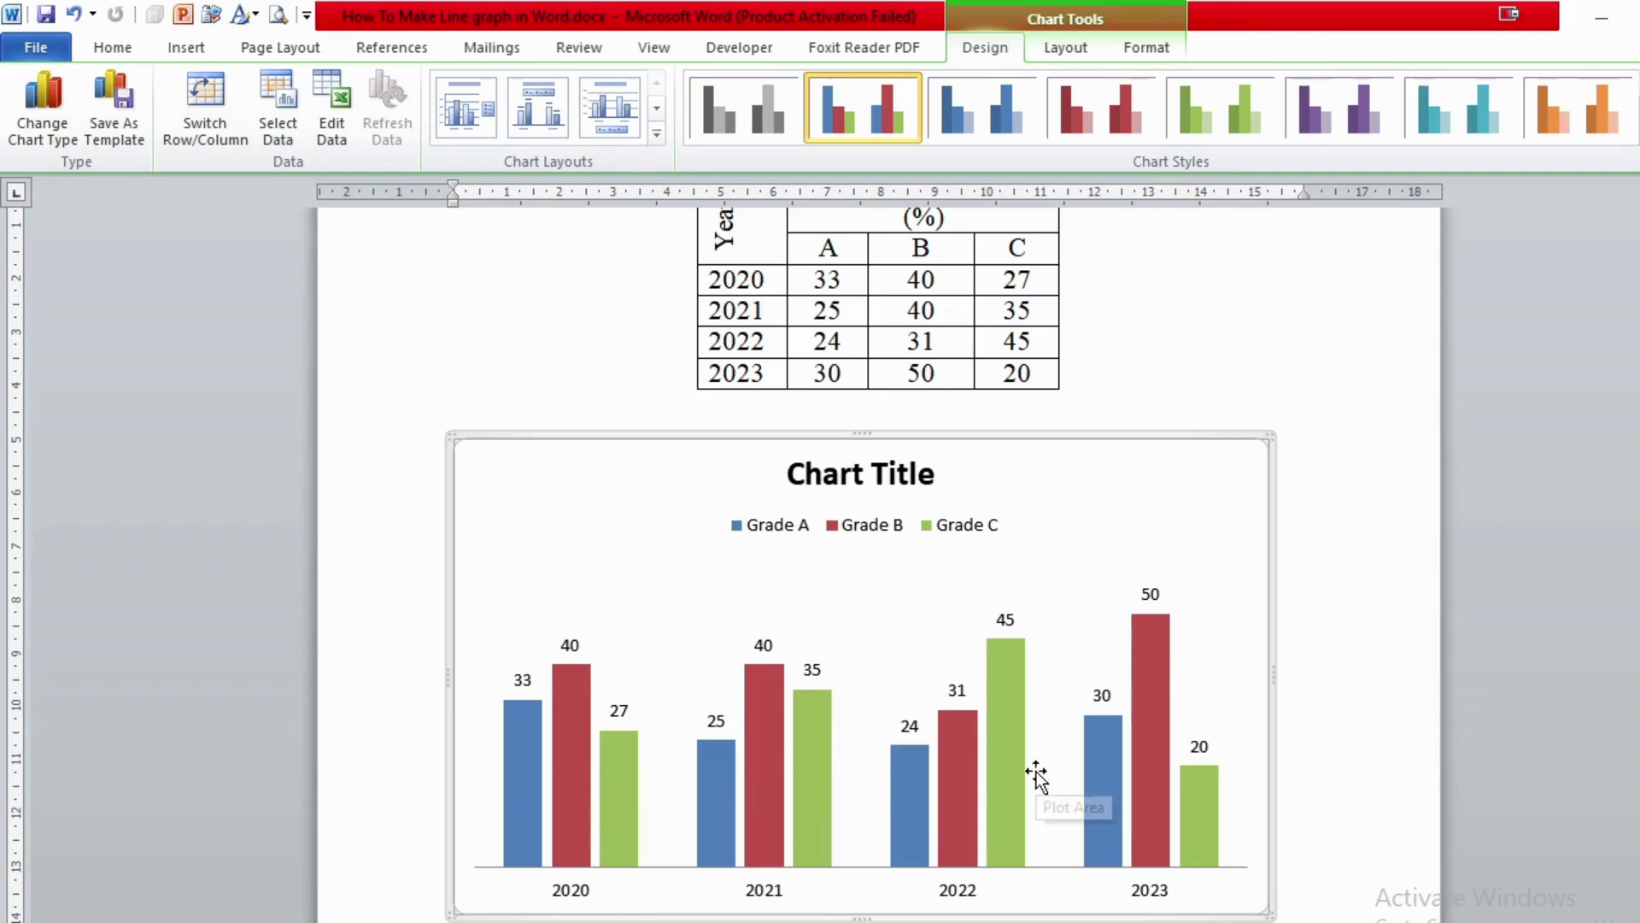
{"action": "left_click", "coordinate": [464, 126]}
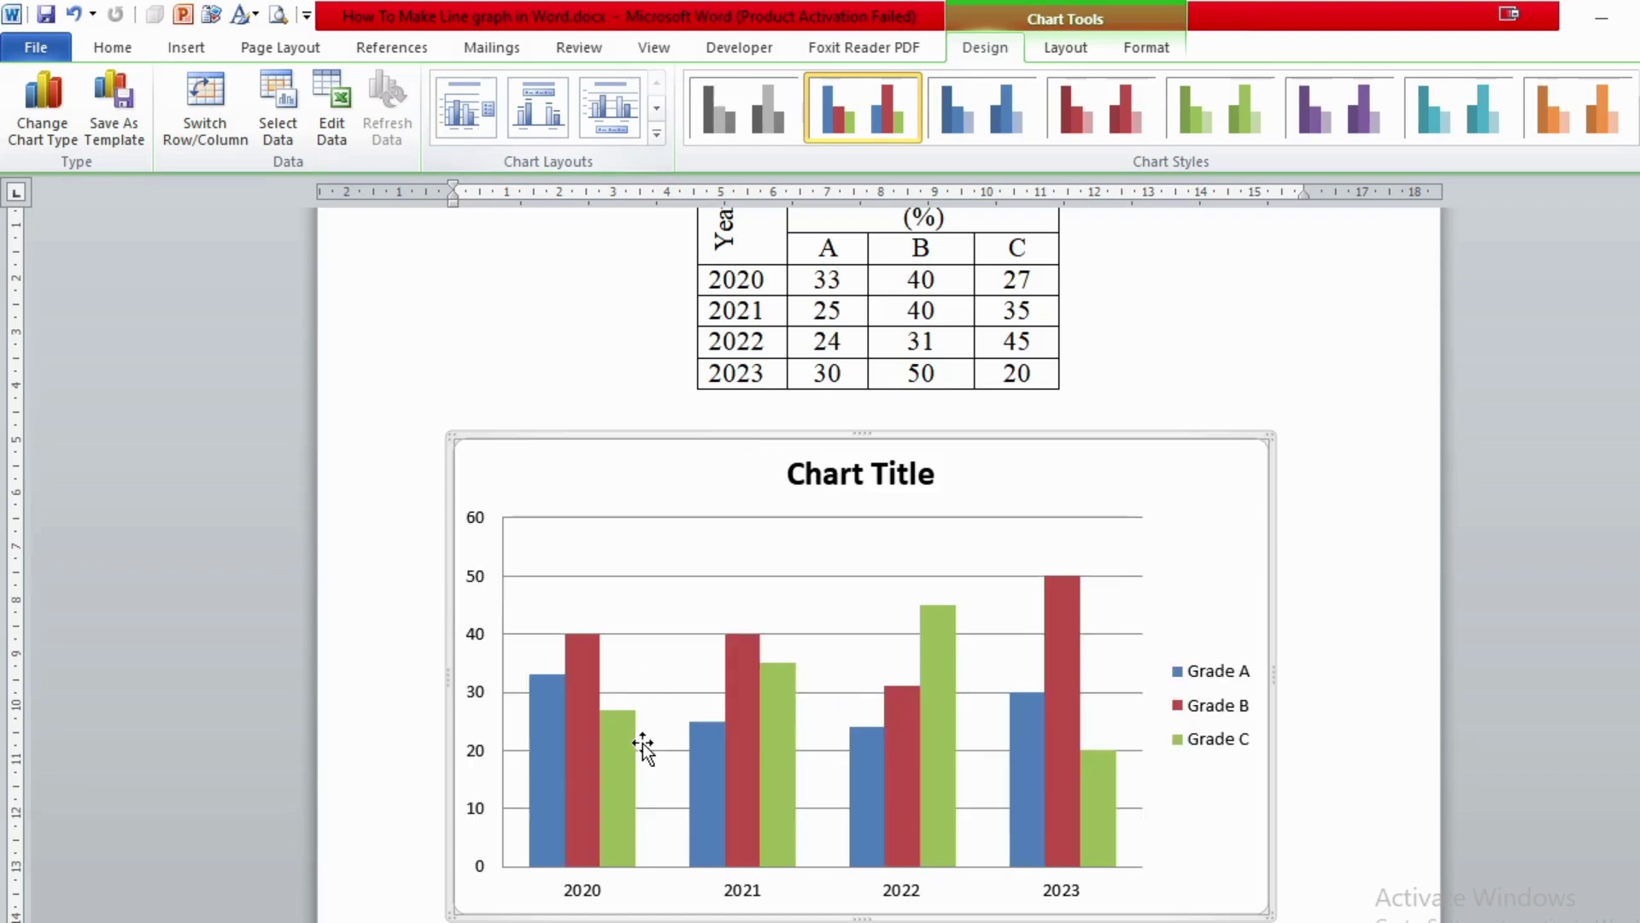
- Replace the chart title text with "Number of Students (%)"
{"action": "left_click", "coordinate": [805, 480]}
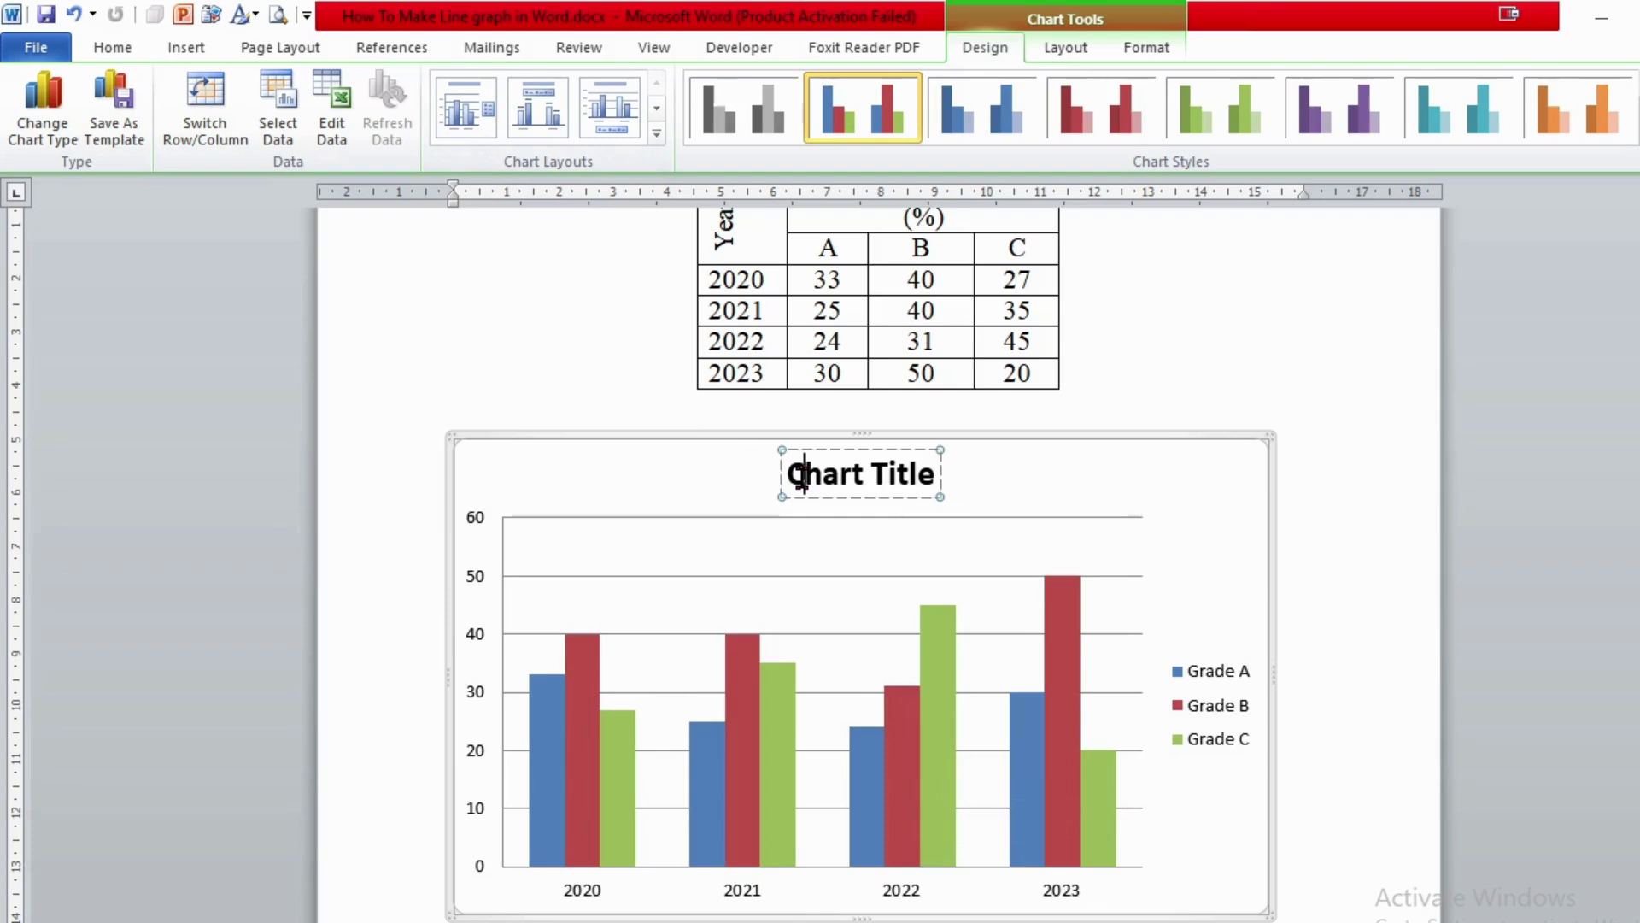
{"action": "left_click_drag", "start_coordinate": [790, 475], "coordinate": [940, 487]}
{"action": "type", "text": "N"}
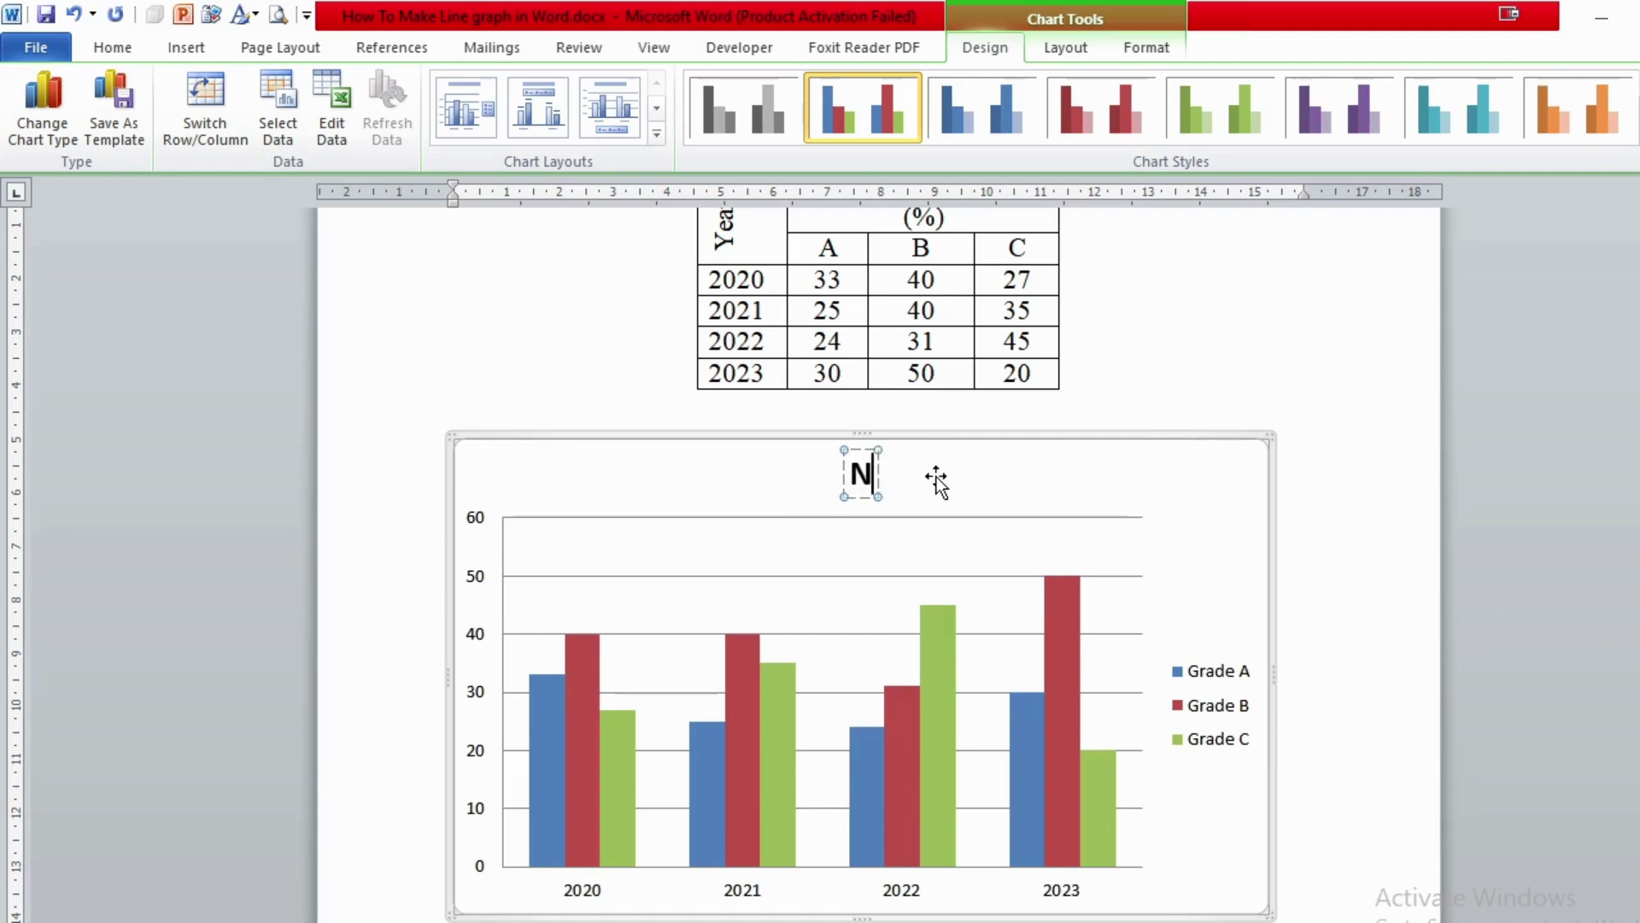
{"action": "type", "text": "umber of St"}
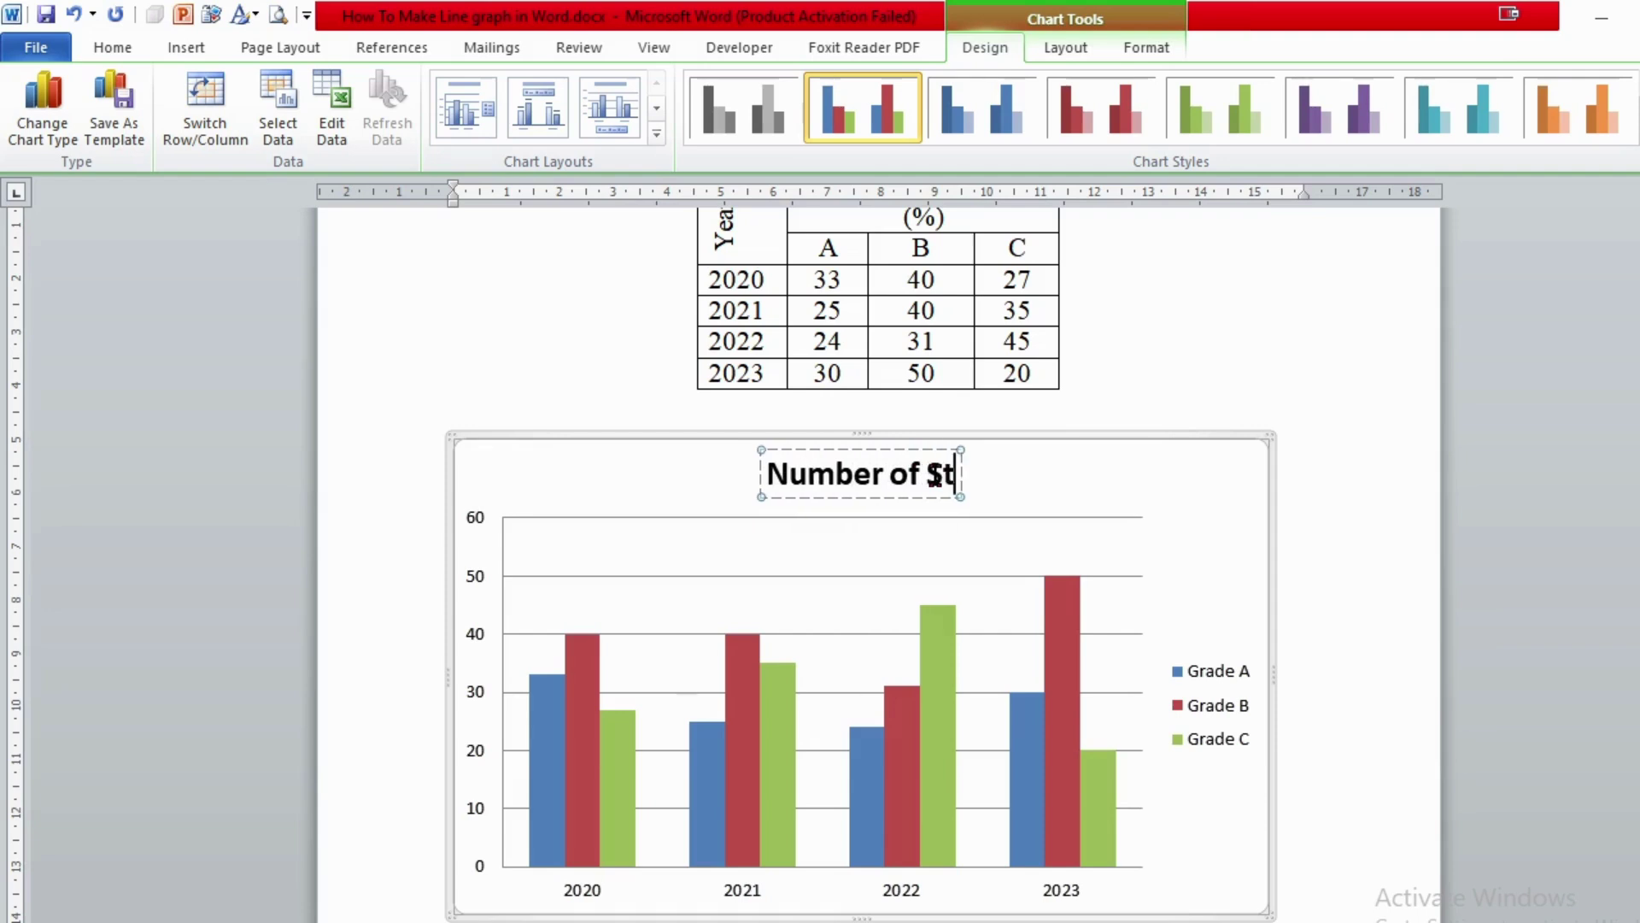
{"action": "type", "text": "udents"}
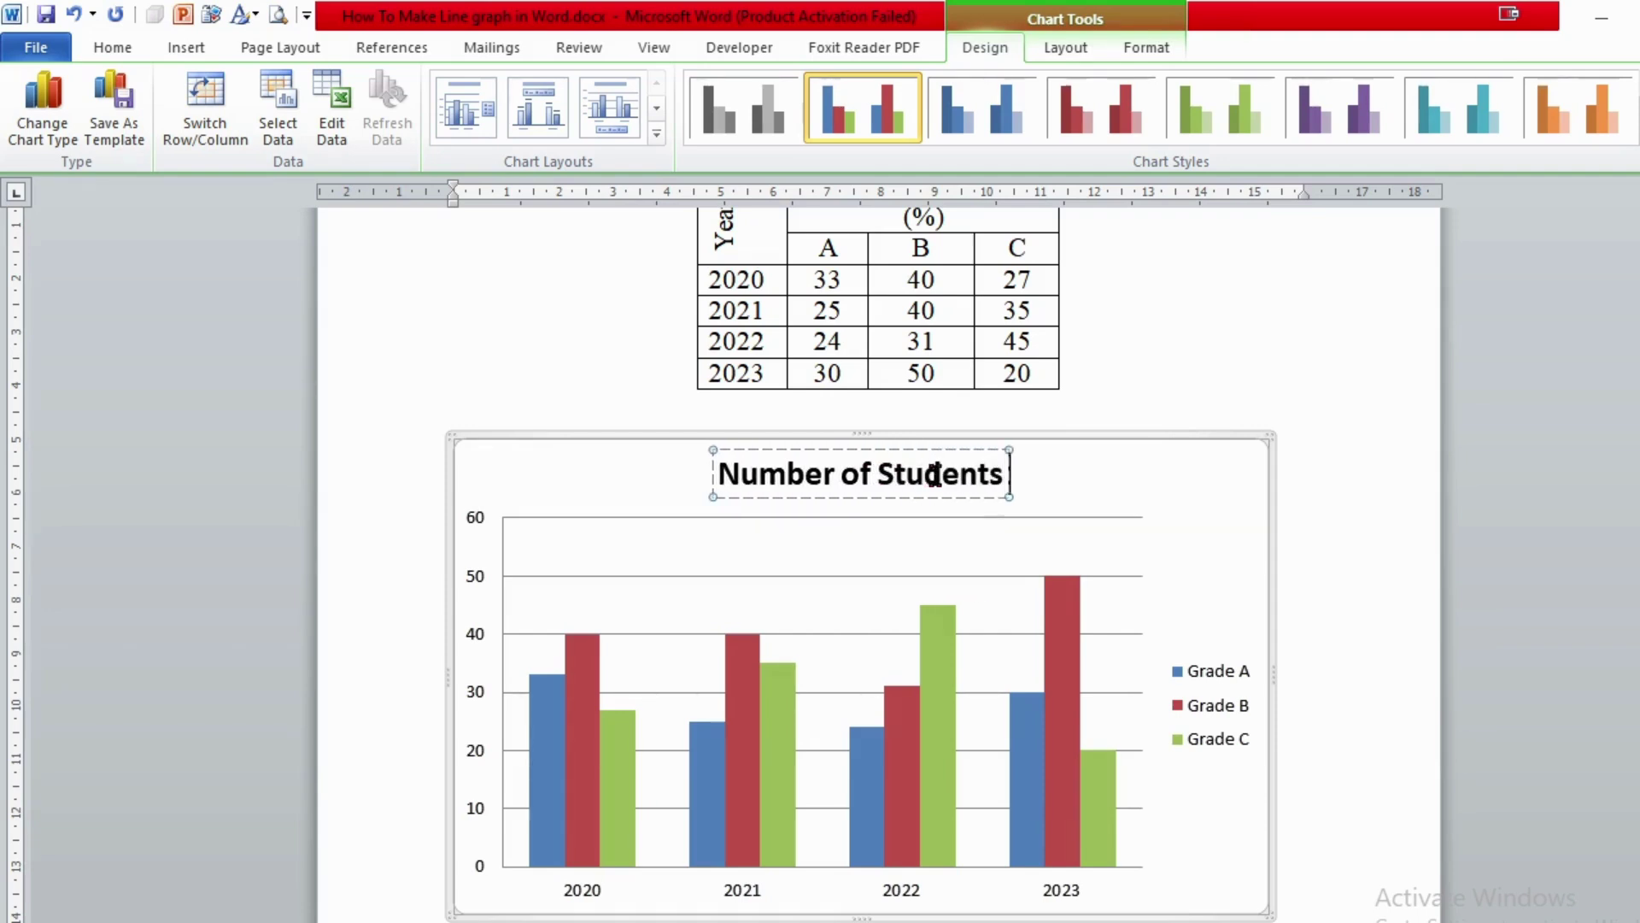
{"action": "type", "text": " ("}
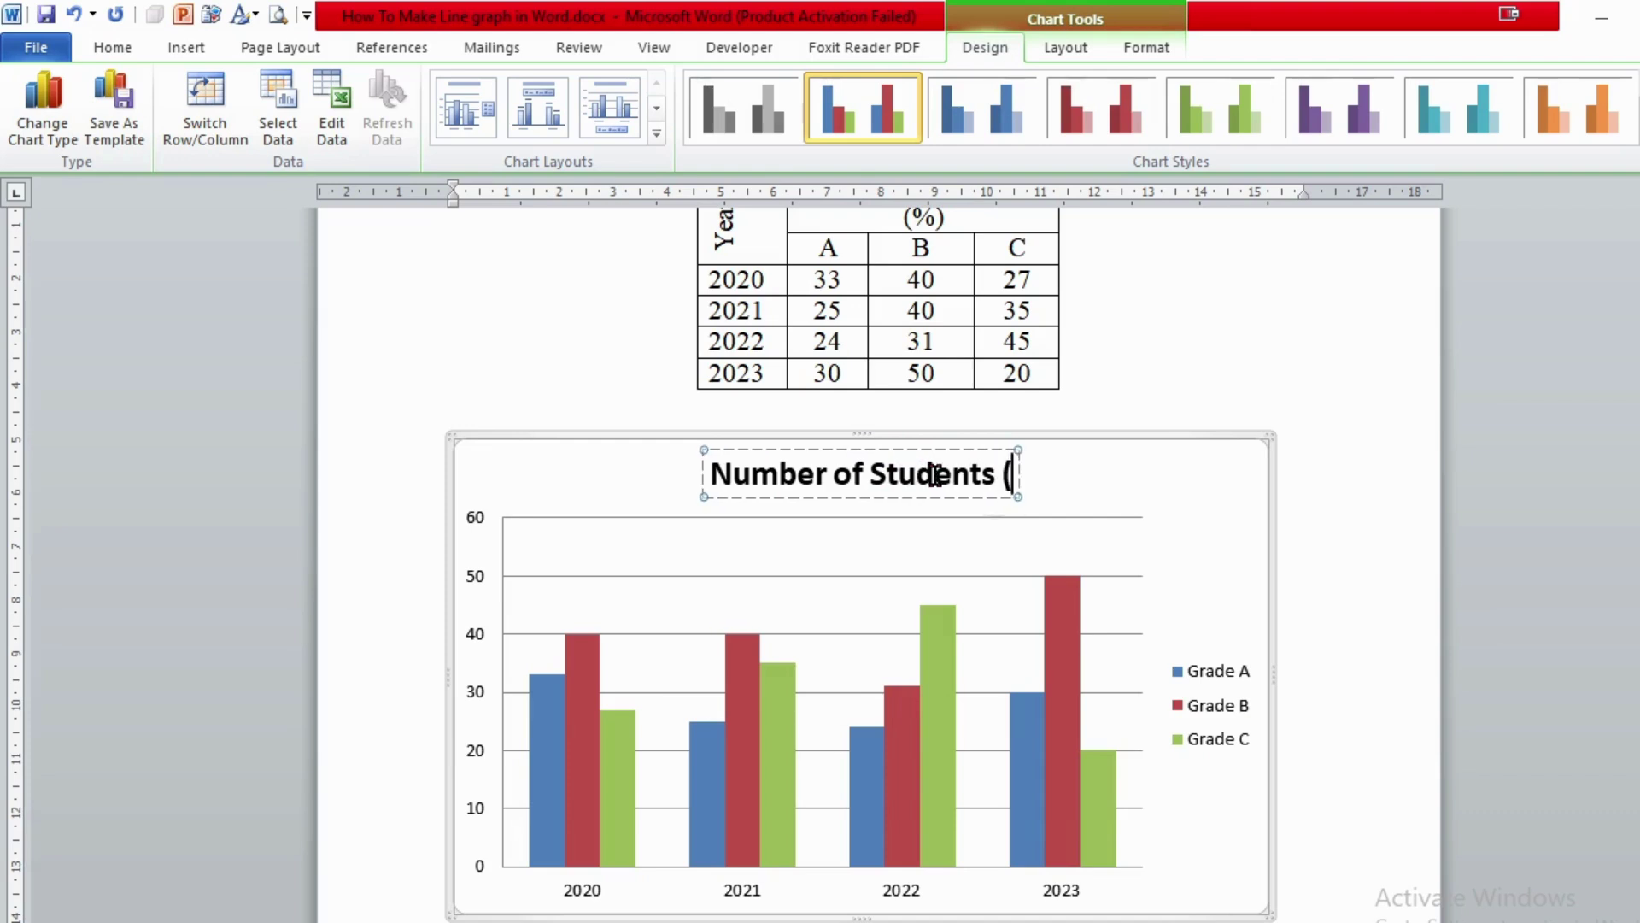
{"action": "type", "text": "%"}
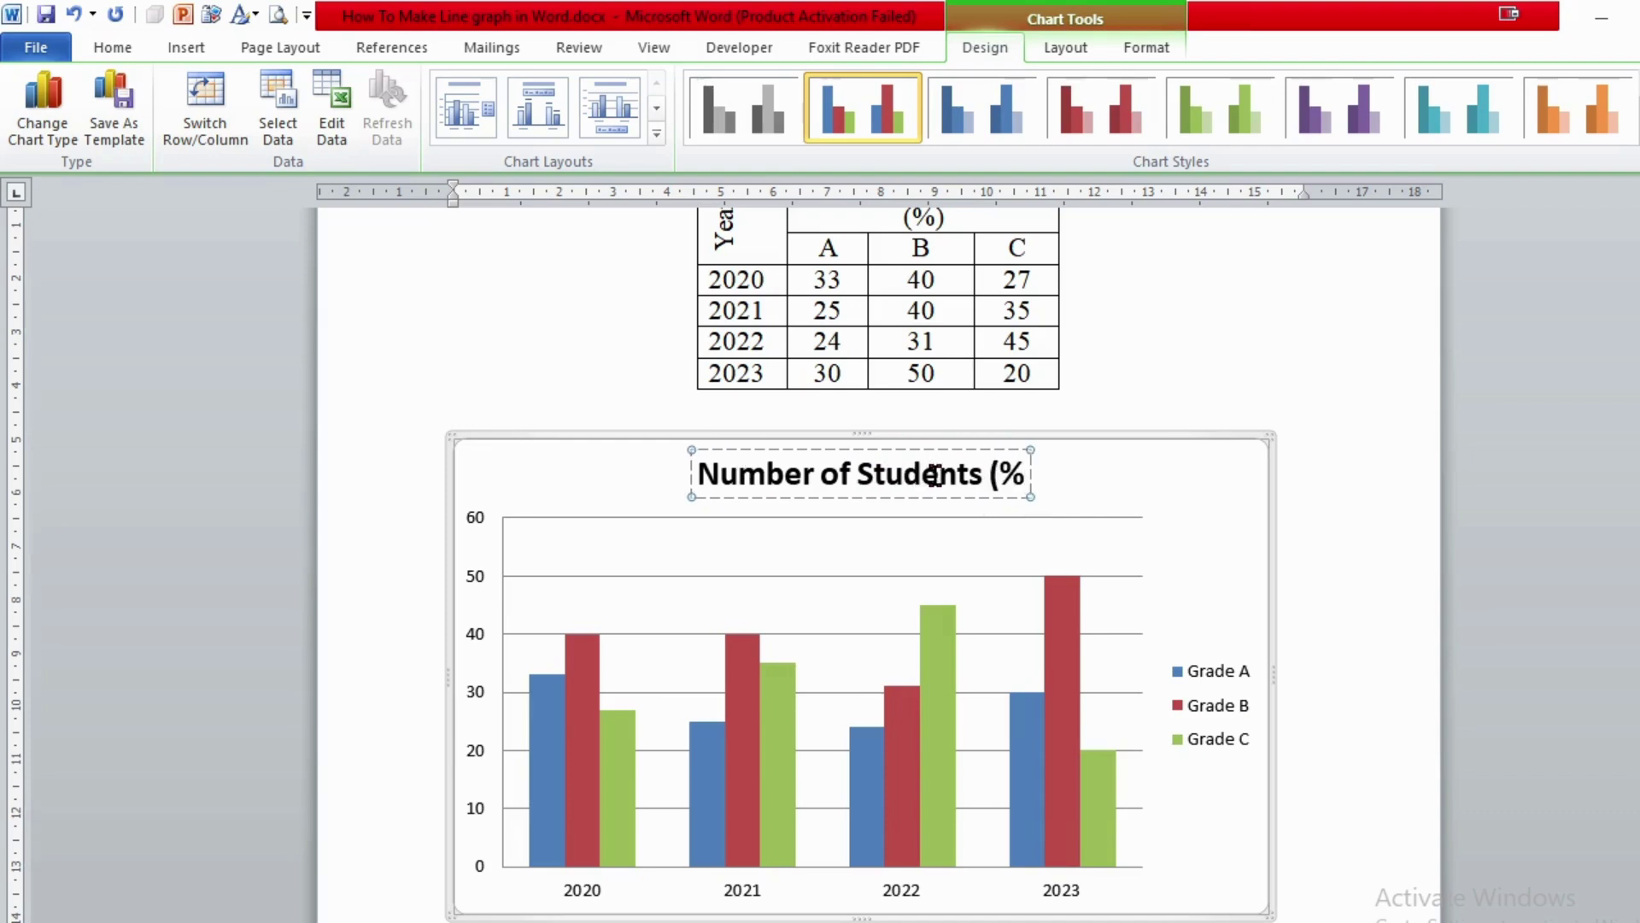
{"action": "type", "text": ")"}
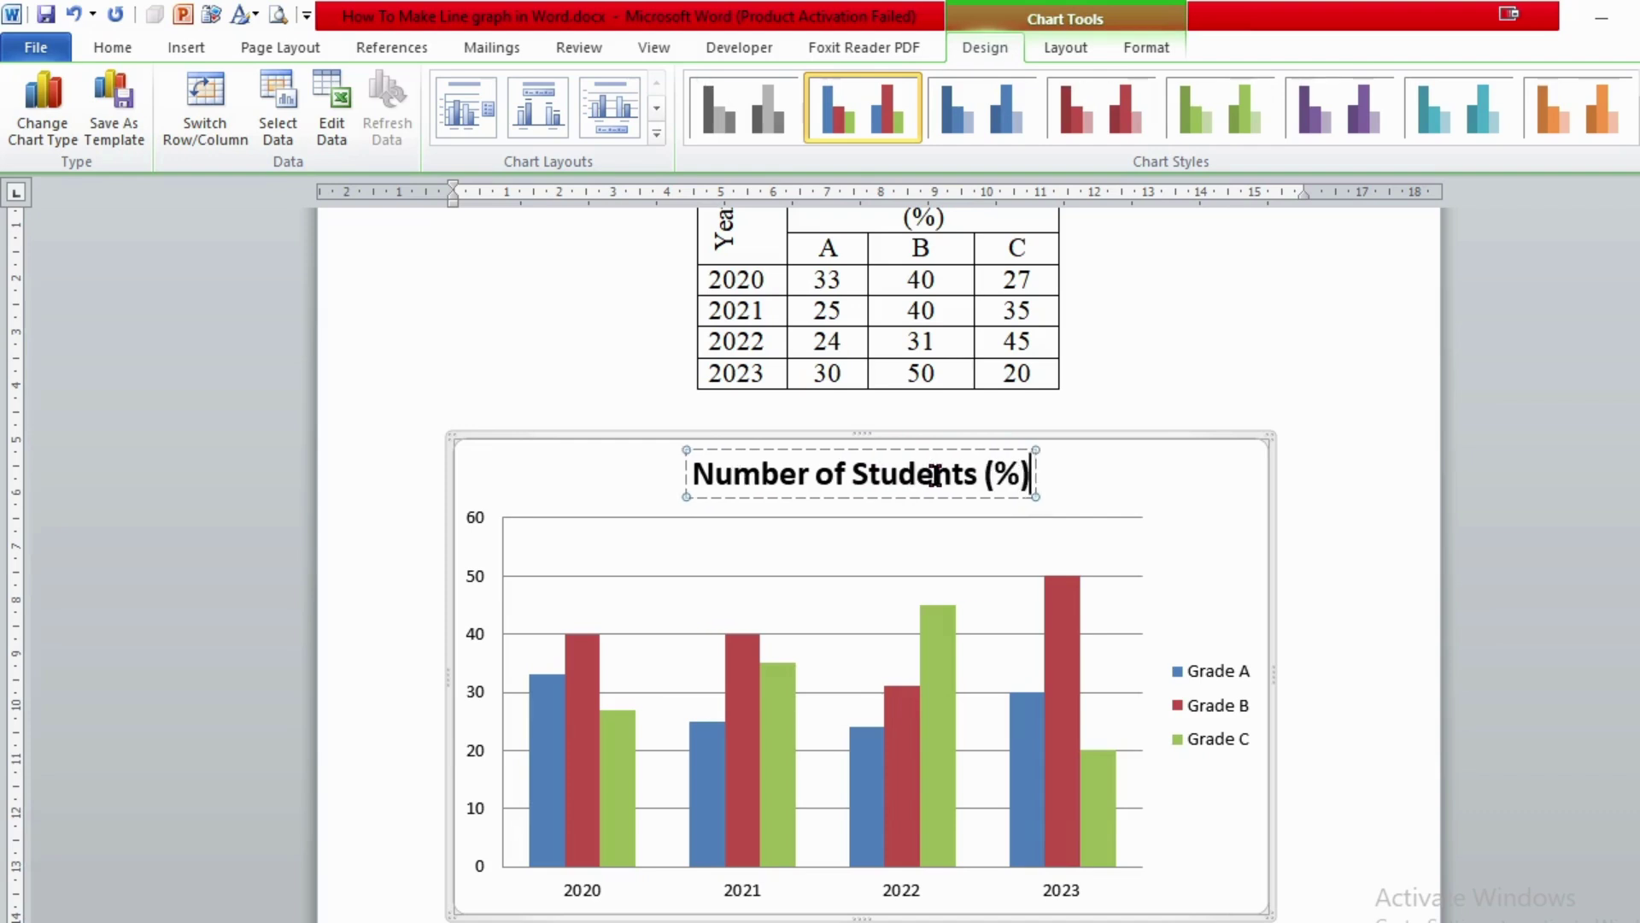
{"action": "left_click", "coordinate": [1146, 352]}
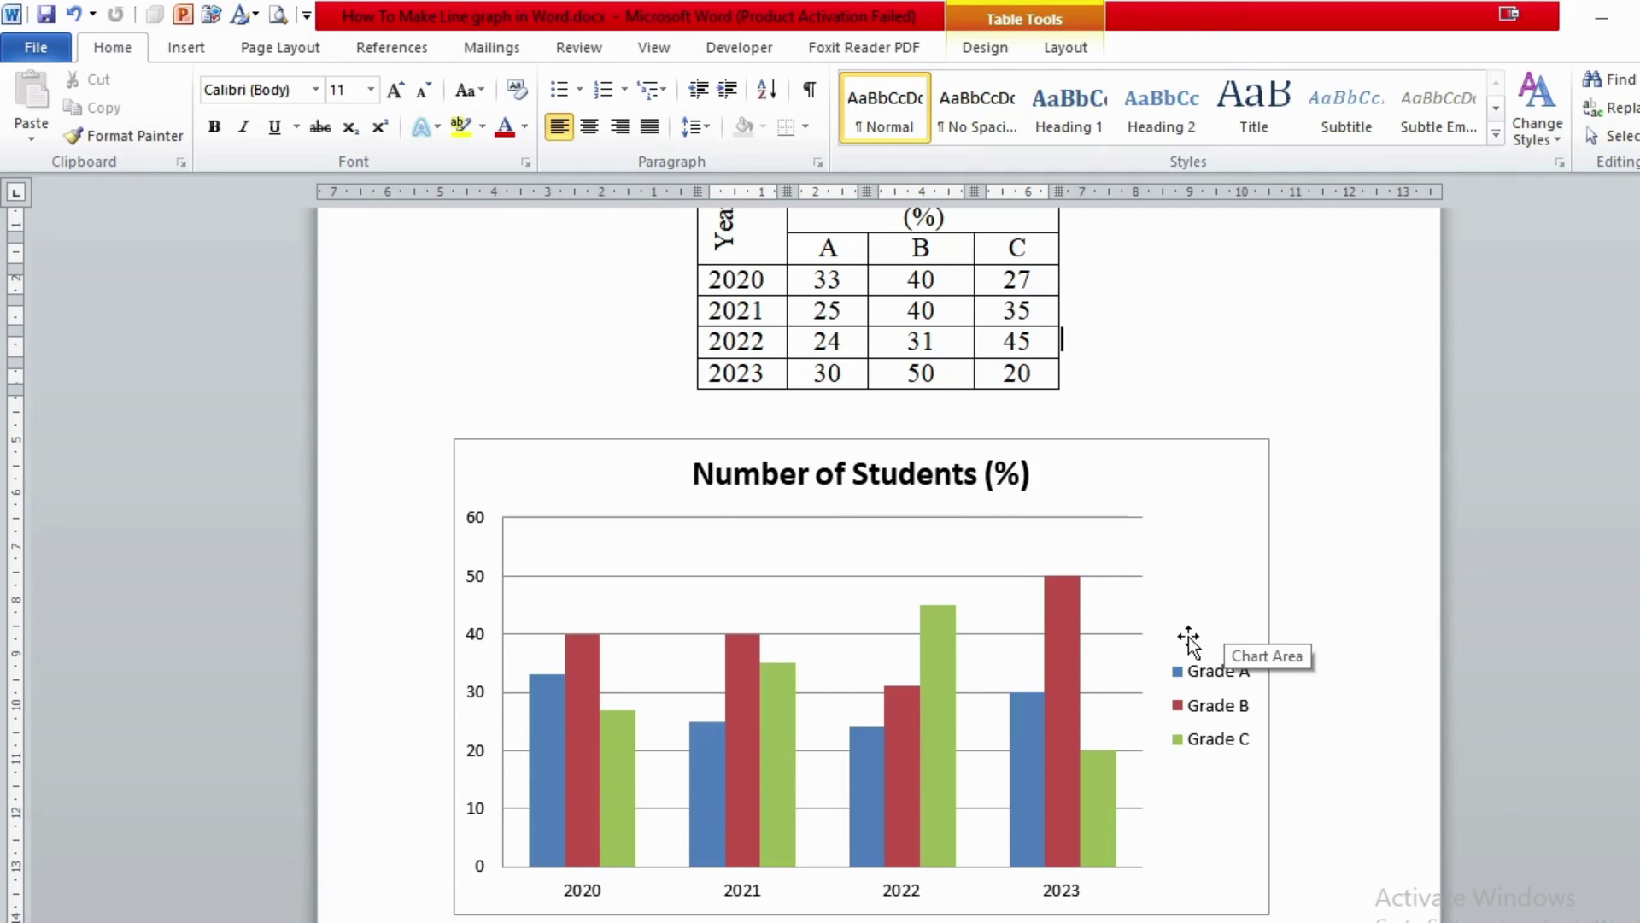
- Draw a small text box inside the chart just above the Grade A legend entry and enter "Legend" in it
{"action": "left_click", "coordinate": [186, 48]}
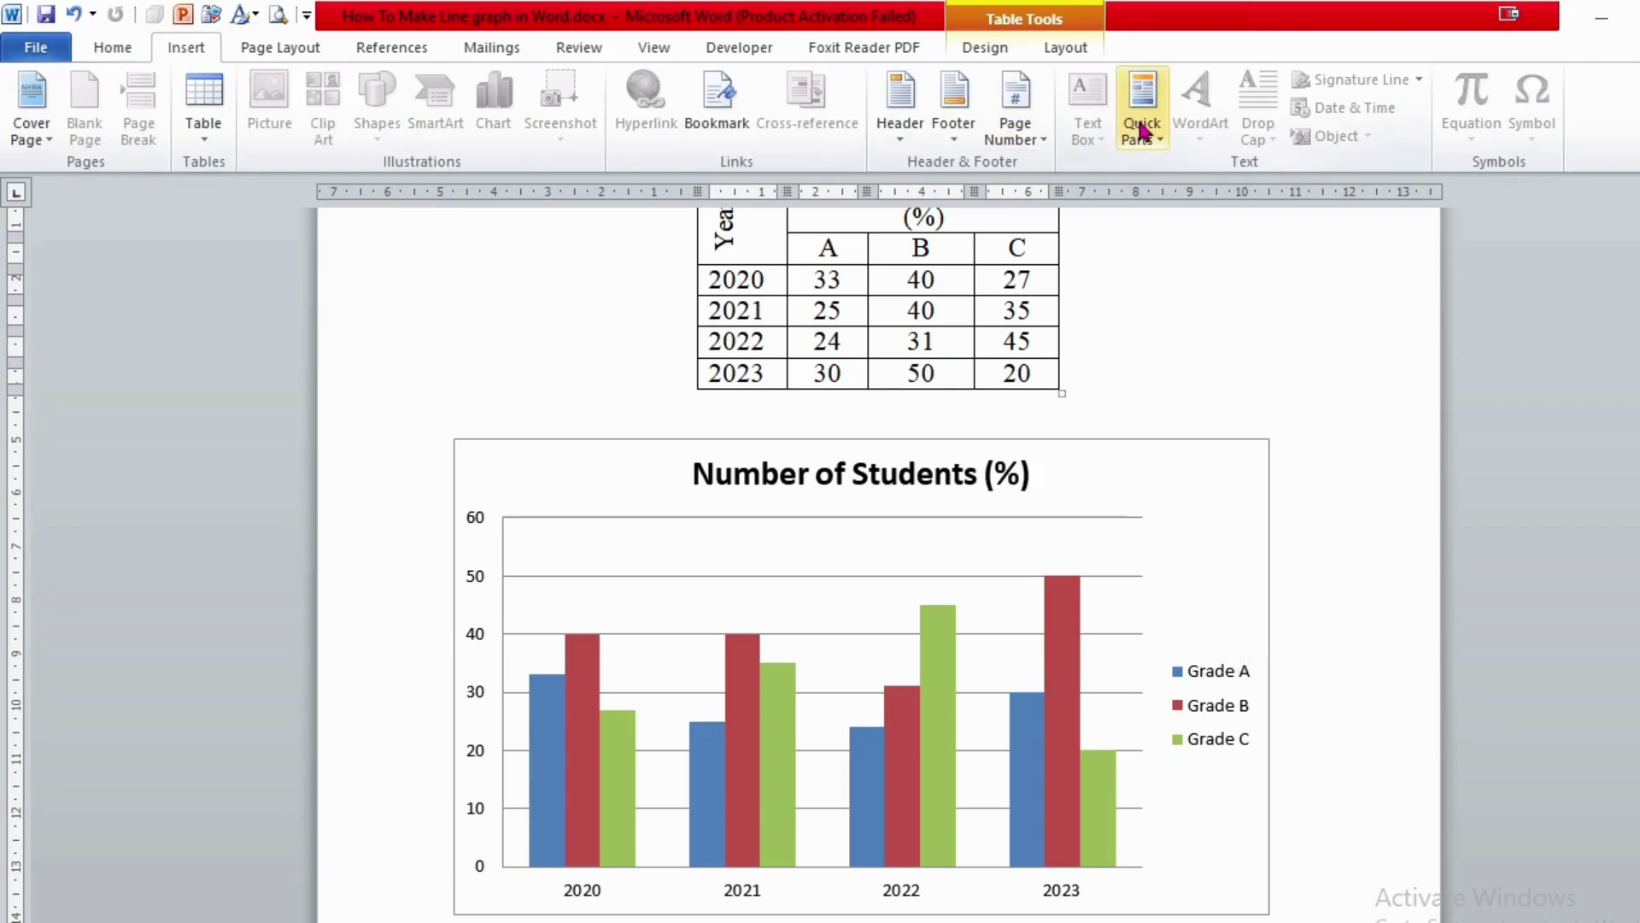
{"action": "left_click", "coordinate": [1329, 618]}
{"action": "left_click", "coordinate": [1213, 605]}
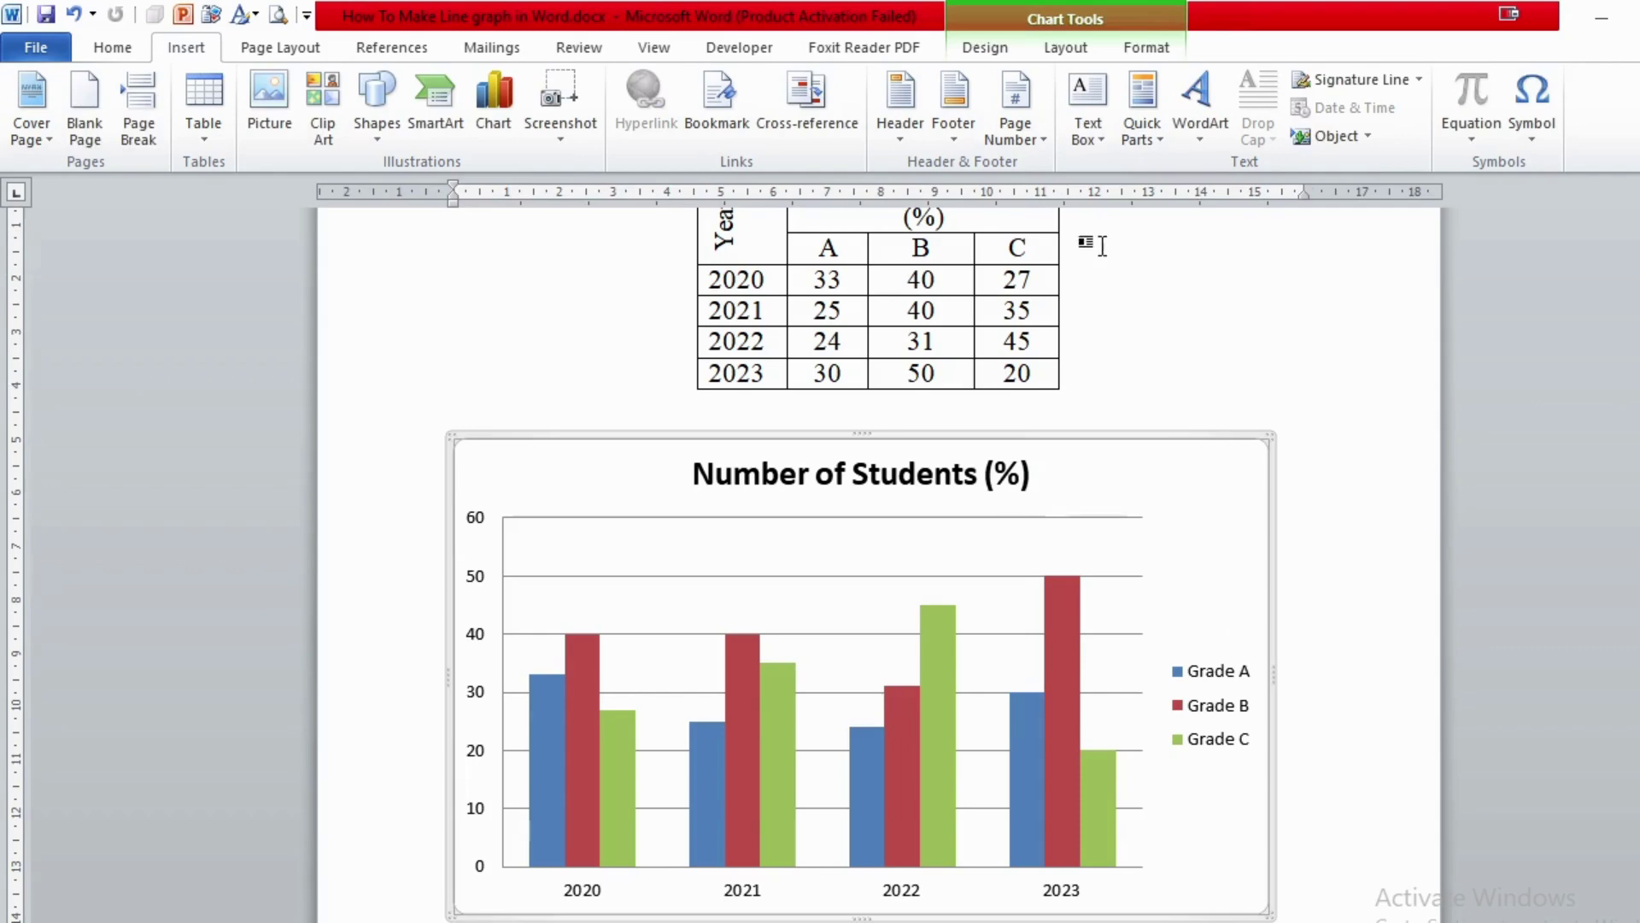
{"action": "left_click", "coordinate": [1086, 111]}
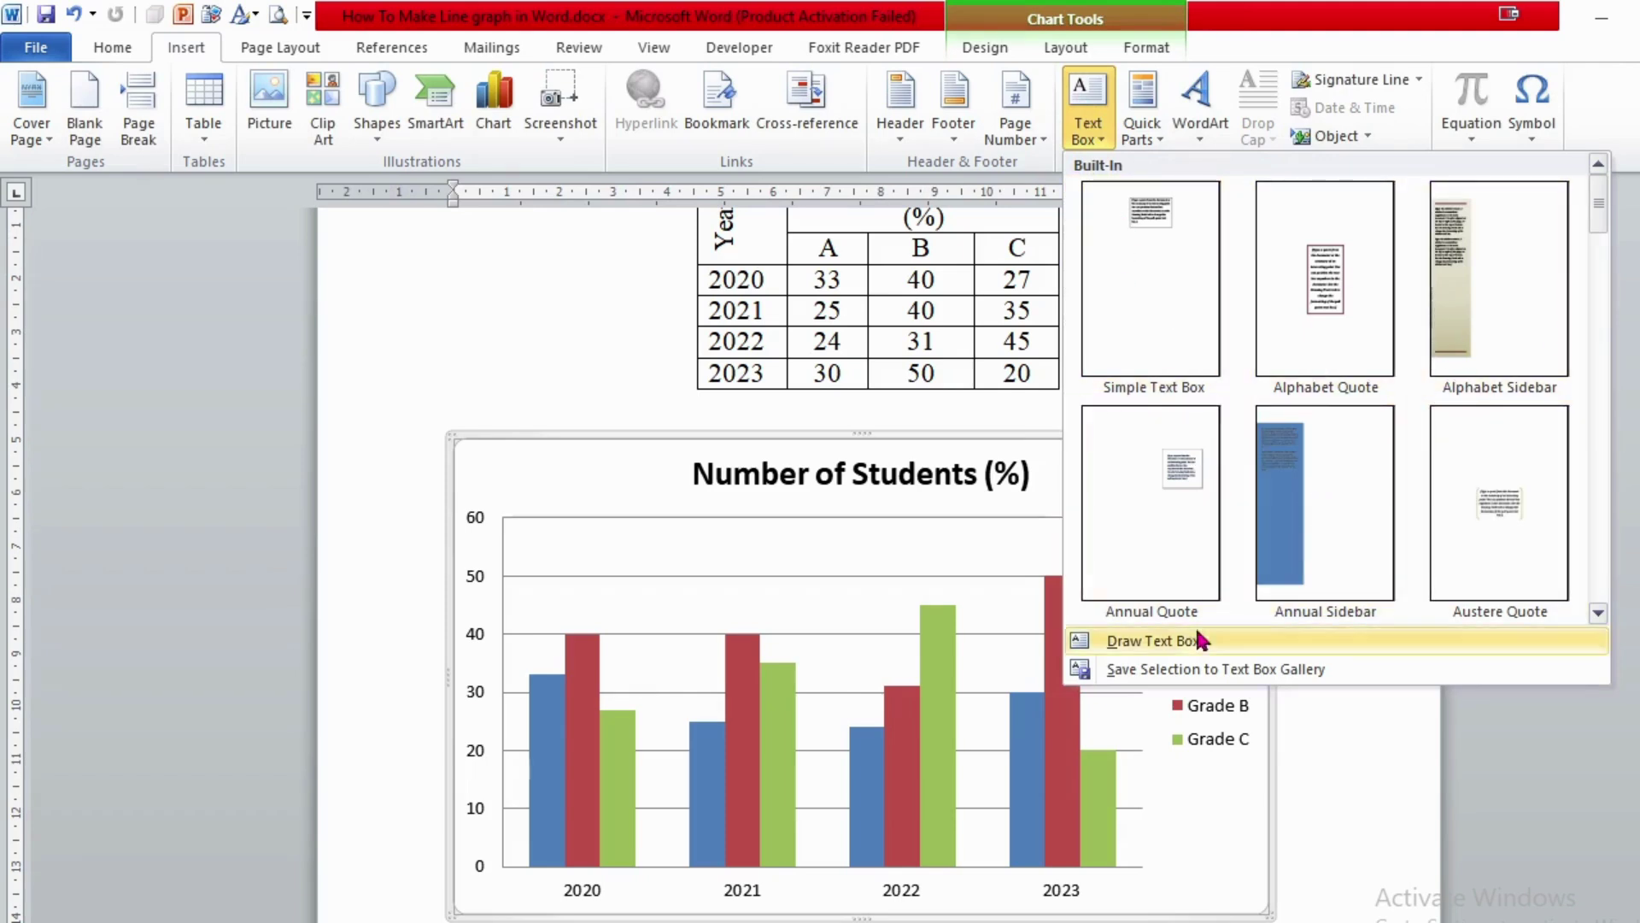
{"action": "left_click", "coordinate": [1130, 641]}
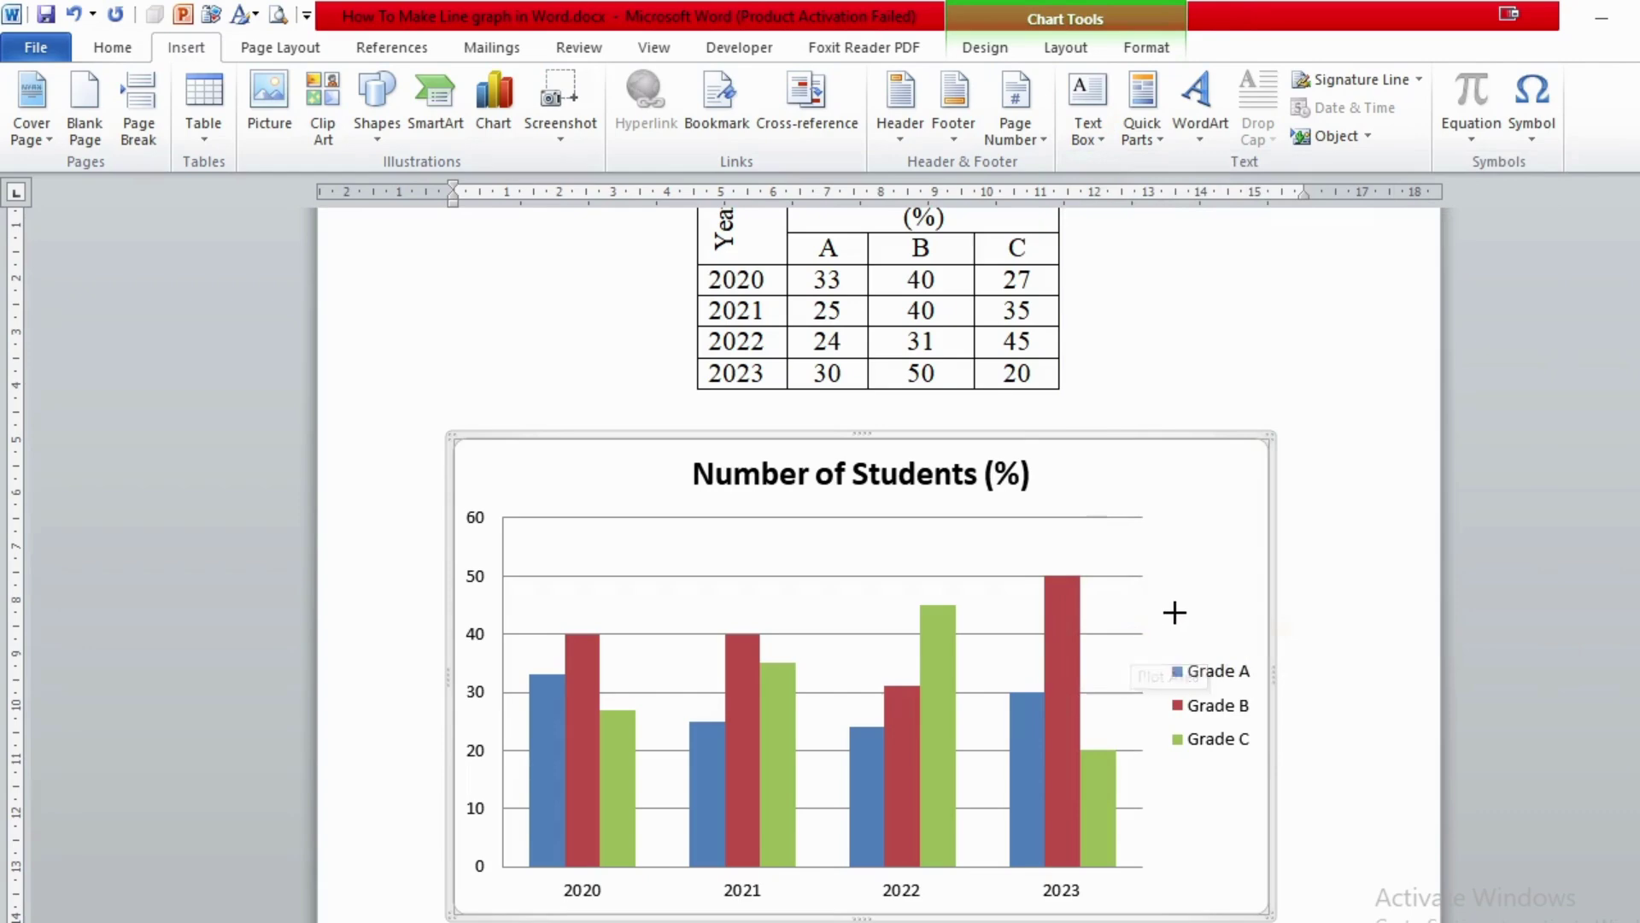
{"action": "left_click_drag", "start_coordinate": [1165, 606], "coordinate": [1259, 647]}
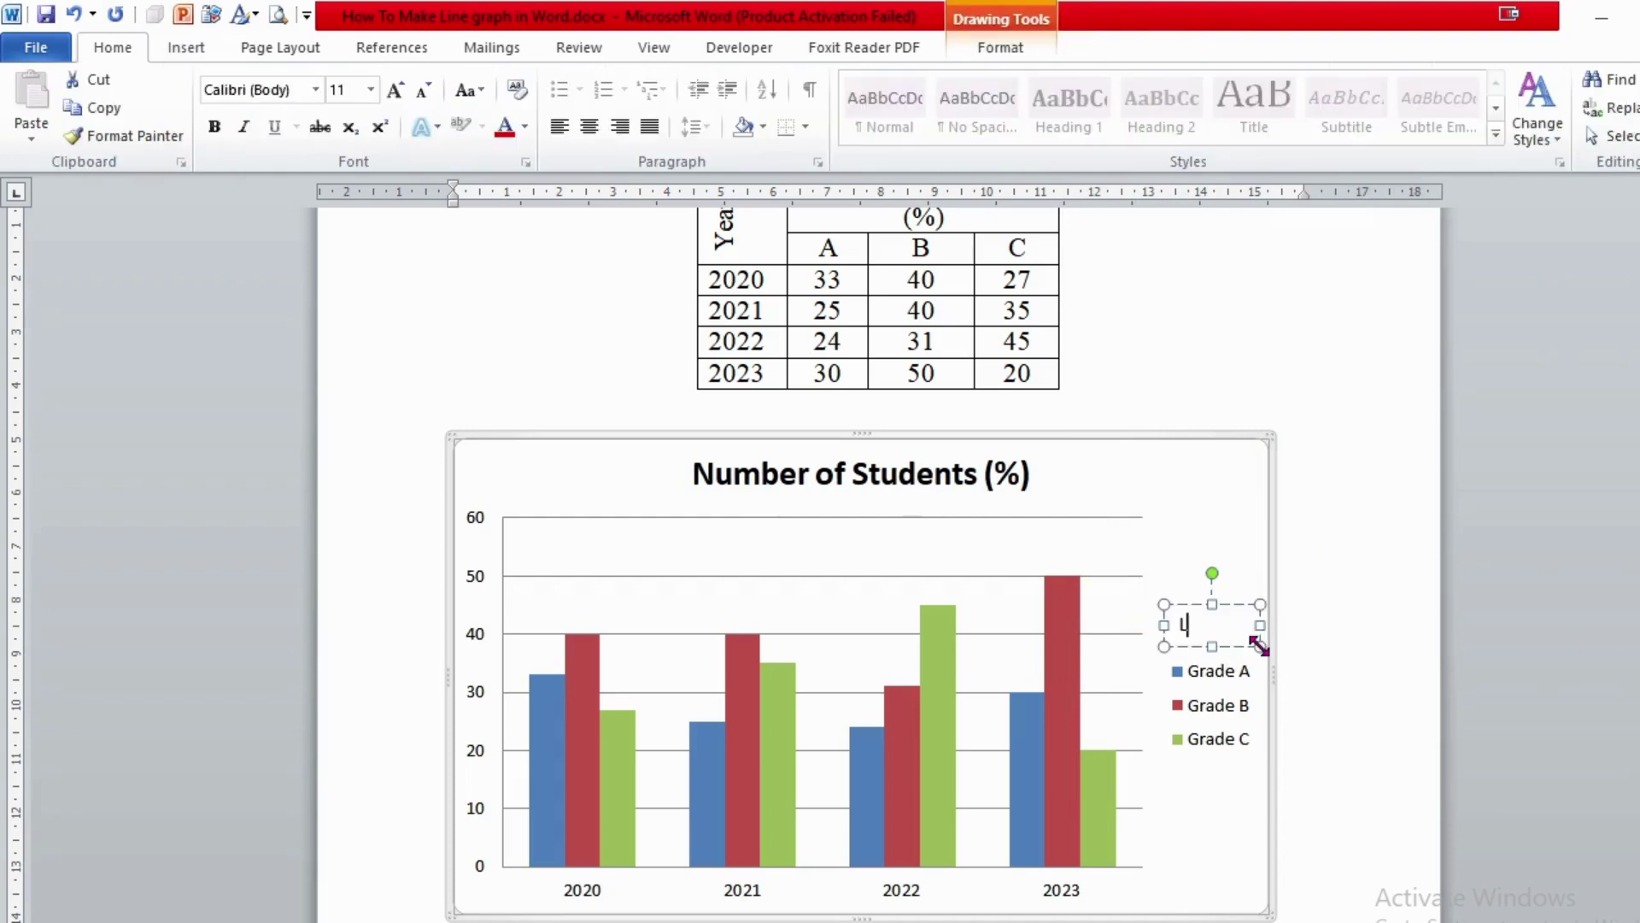
{"action": "type", "text": "gend"}
- Format the "Legend" text above the legend entries in bold Times New Roman
{"action": "left_click", "coordinate": [1194, 626]}
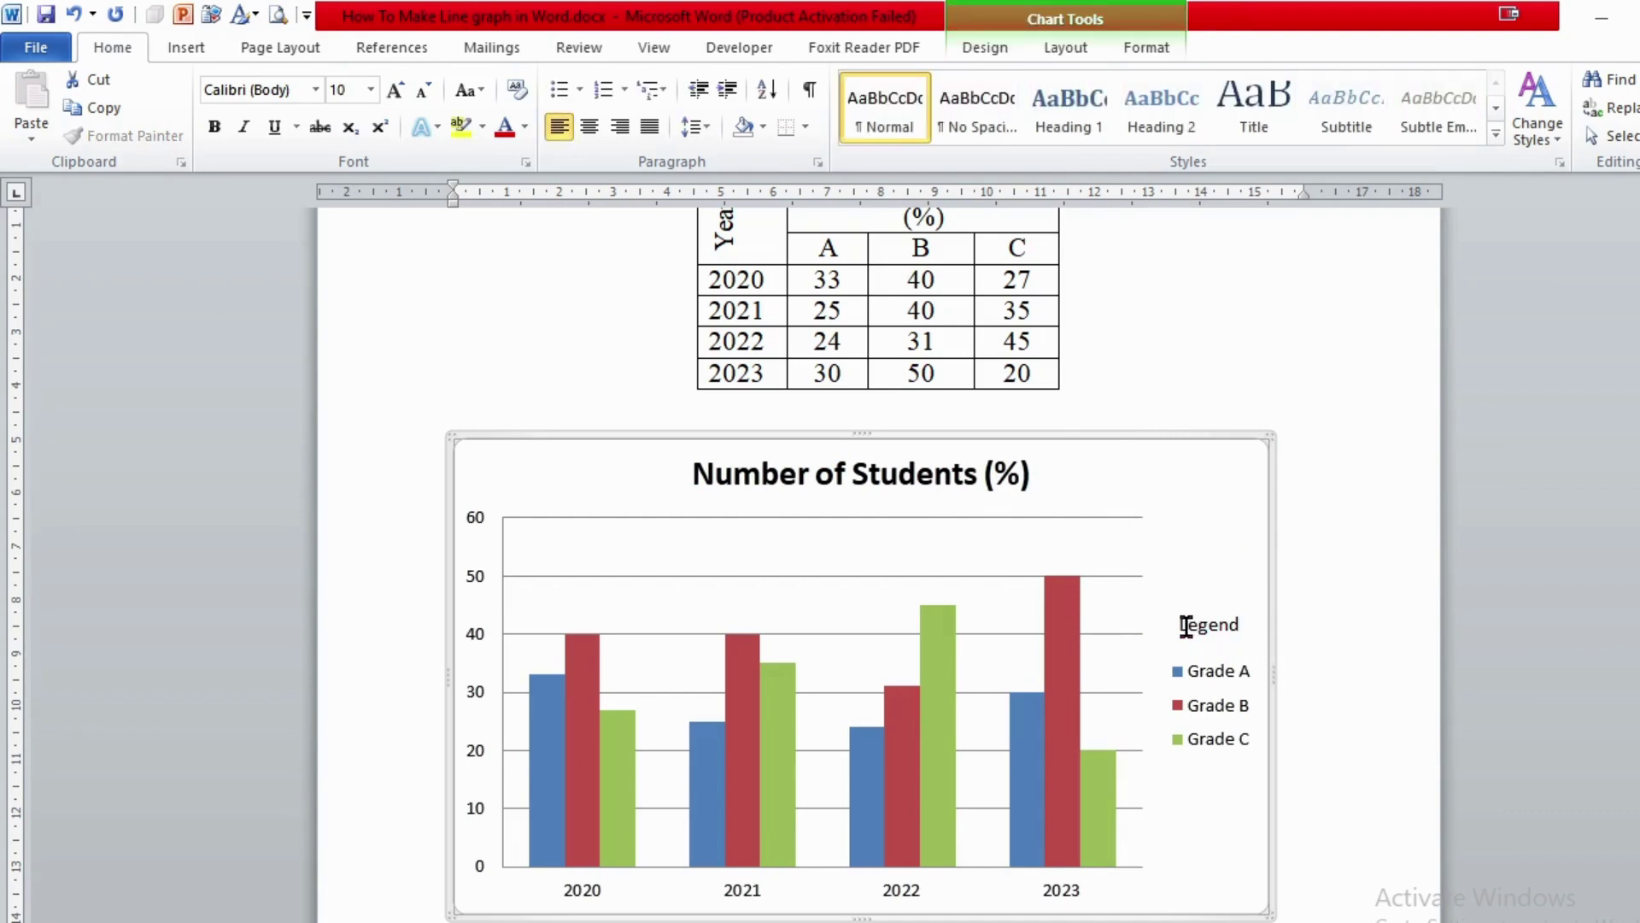
{"action": "left_click", "coordinate": [1187, 625]}
{"action": "left_click", "coordinate": [1186, 626]}
{"action": "left_click", "coordinate": [1185, 626]}
{"action": "left_click_drag", "start_coordinate": [1180, 625], "coordinate": [1240, 626]}
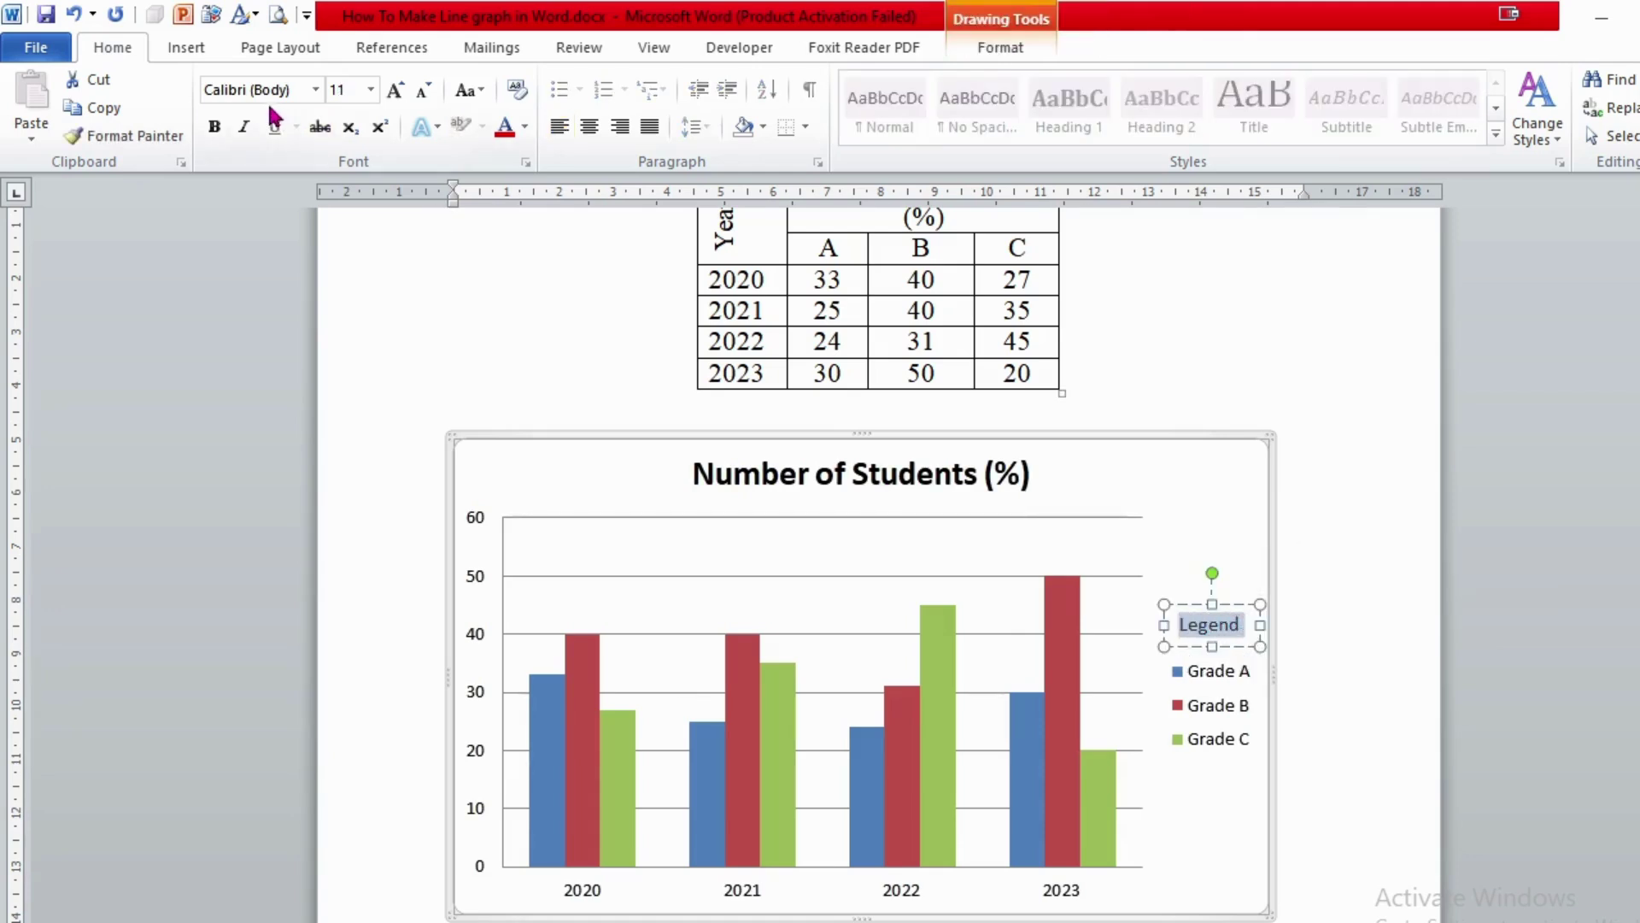
{"action": "left_click", "coordinate": [317, 90]}
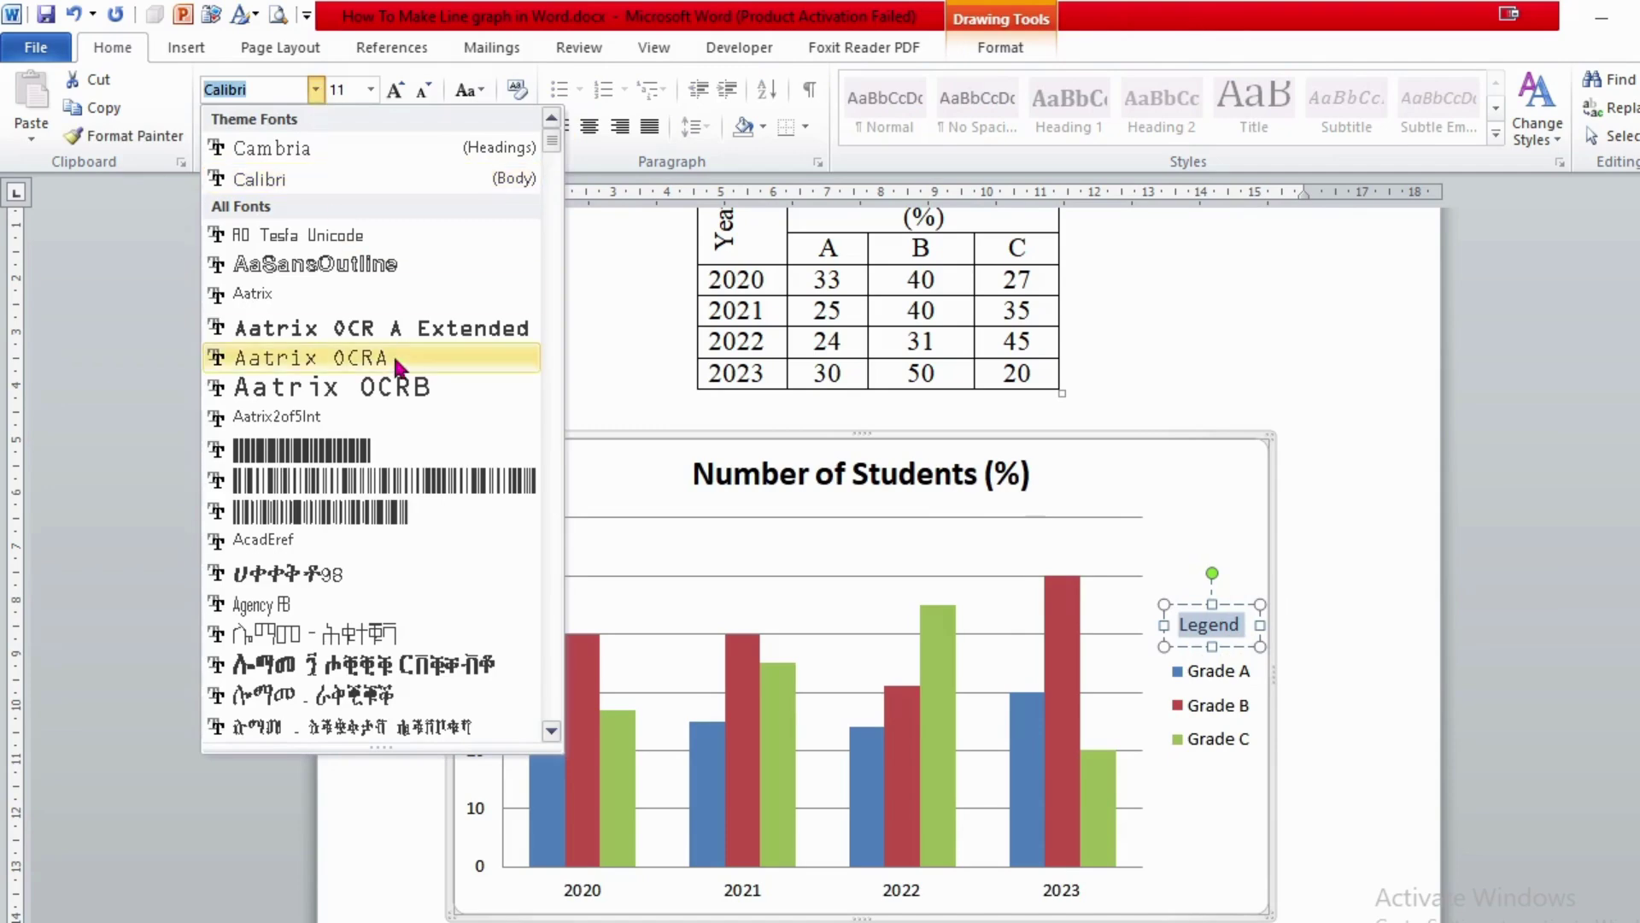
{"action": "type", "text": "Tahoma"}
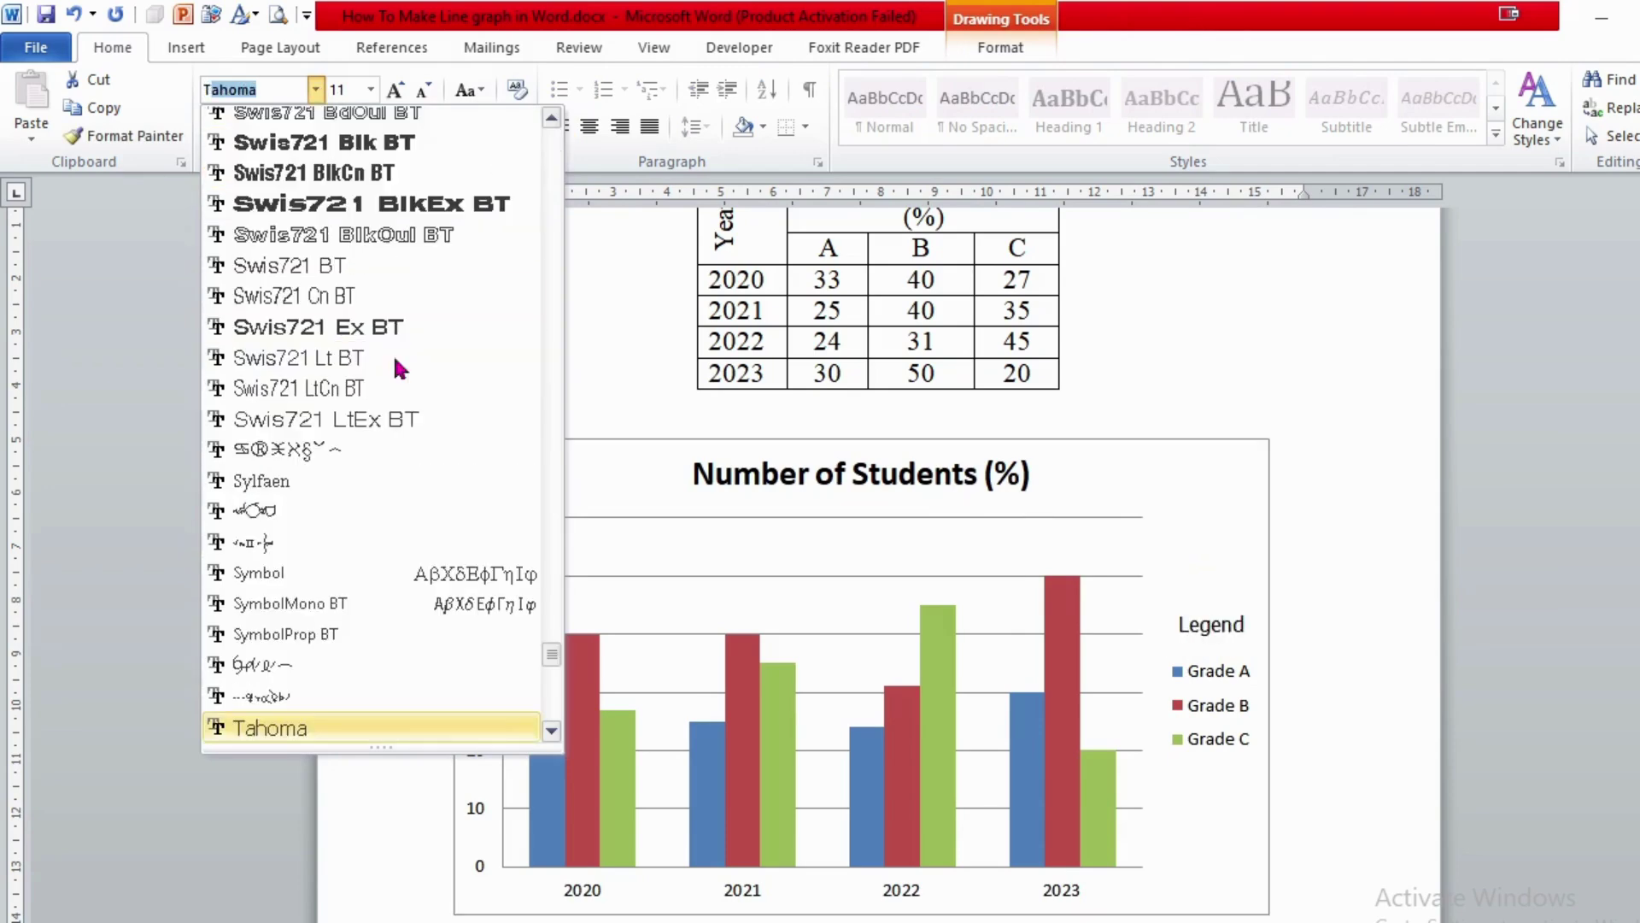
{"action": "left_click", "coordinate": [552, 731]}
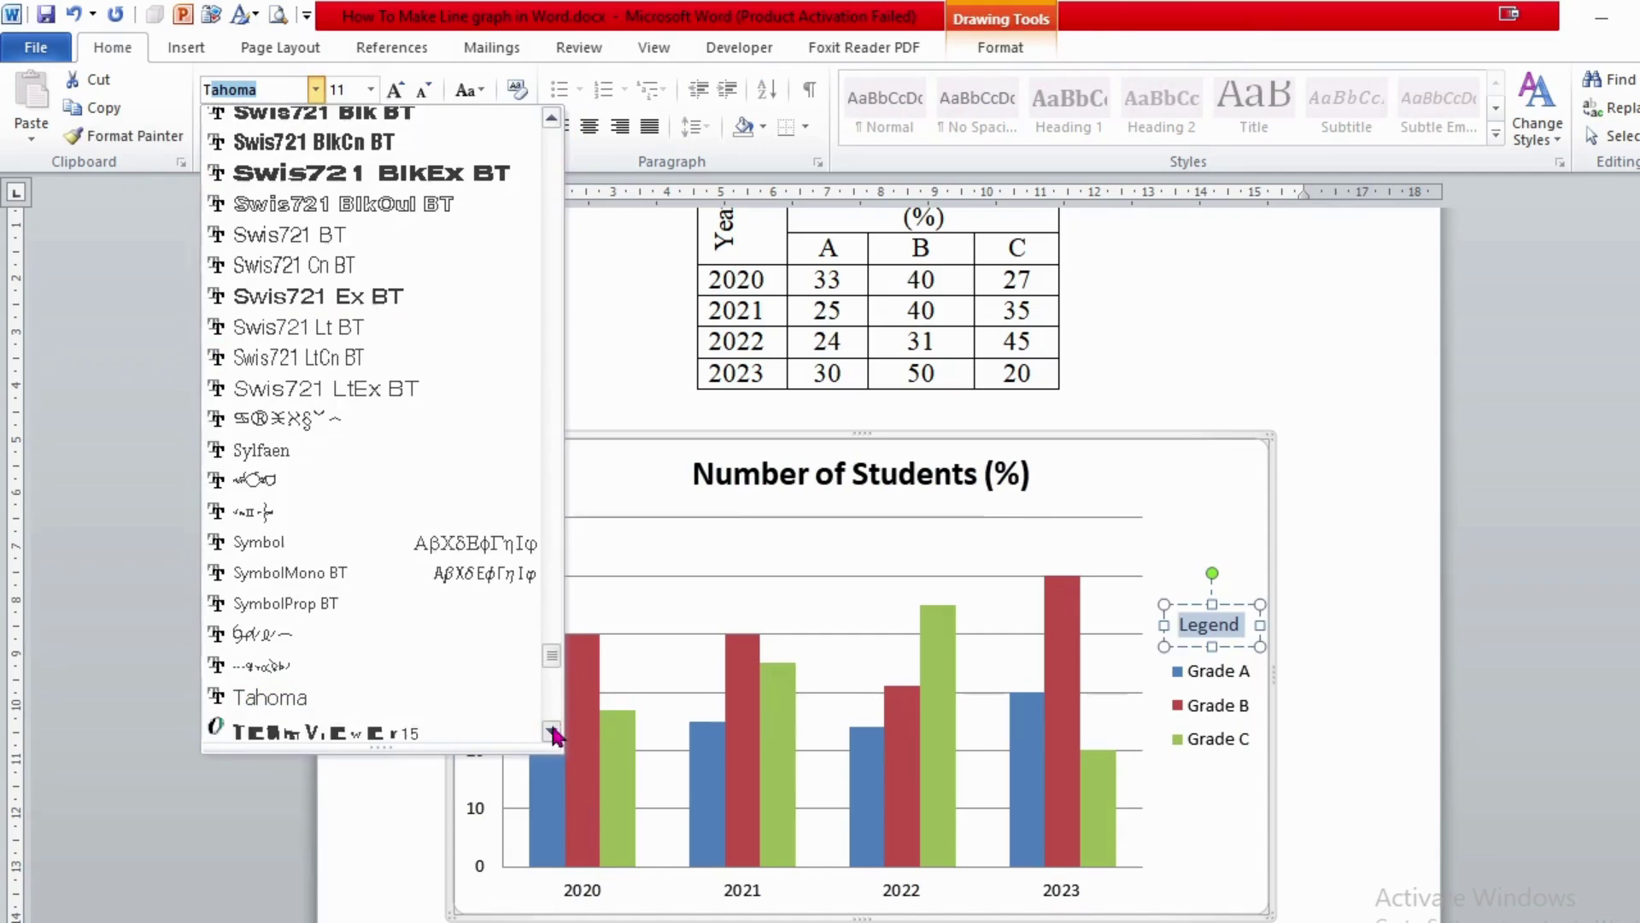
{"action": "left_click", "coordinate": [551, 732]}
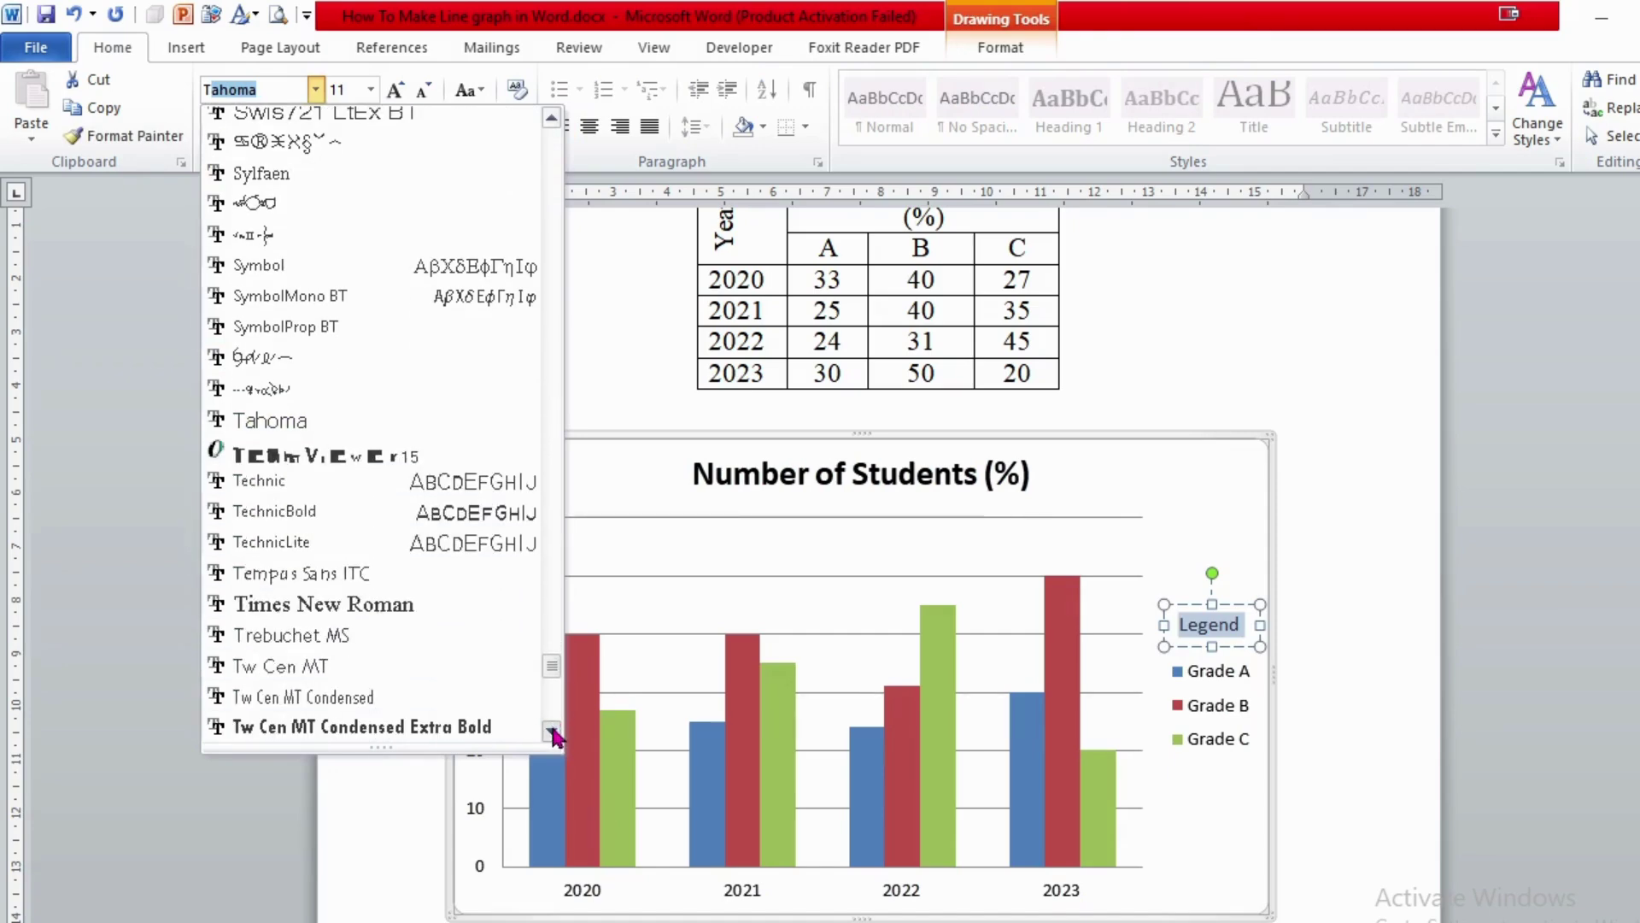
{"action": "left_click", "coordinate": [380, 601]}
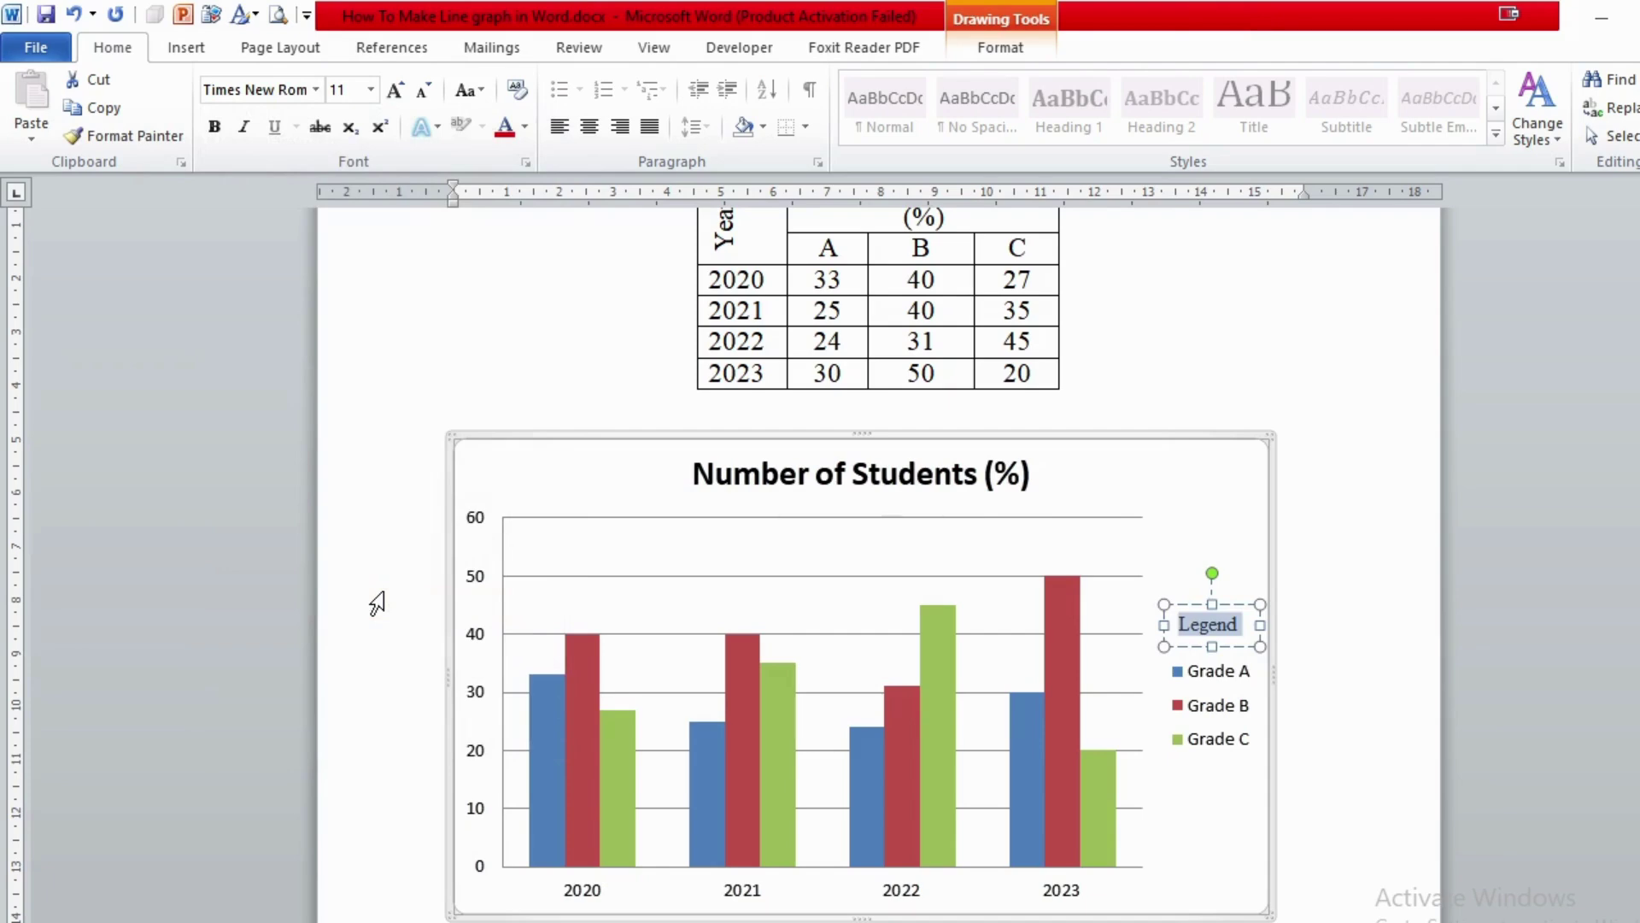
{"action": "left_click", "coordinate": [214, 126]}
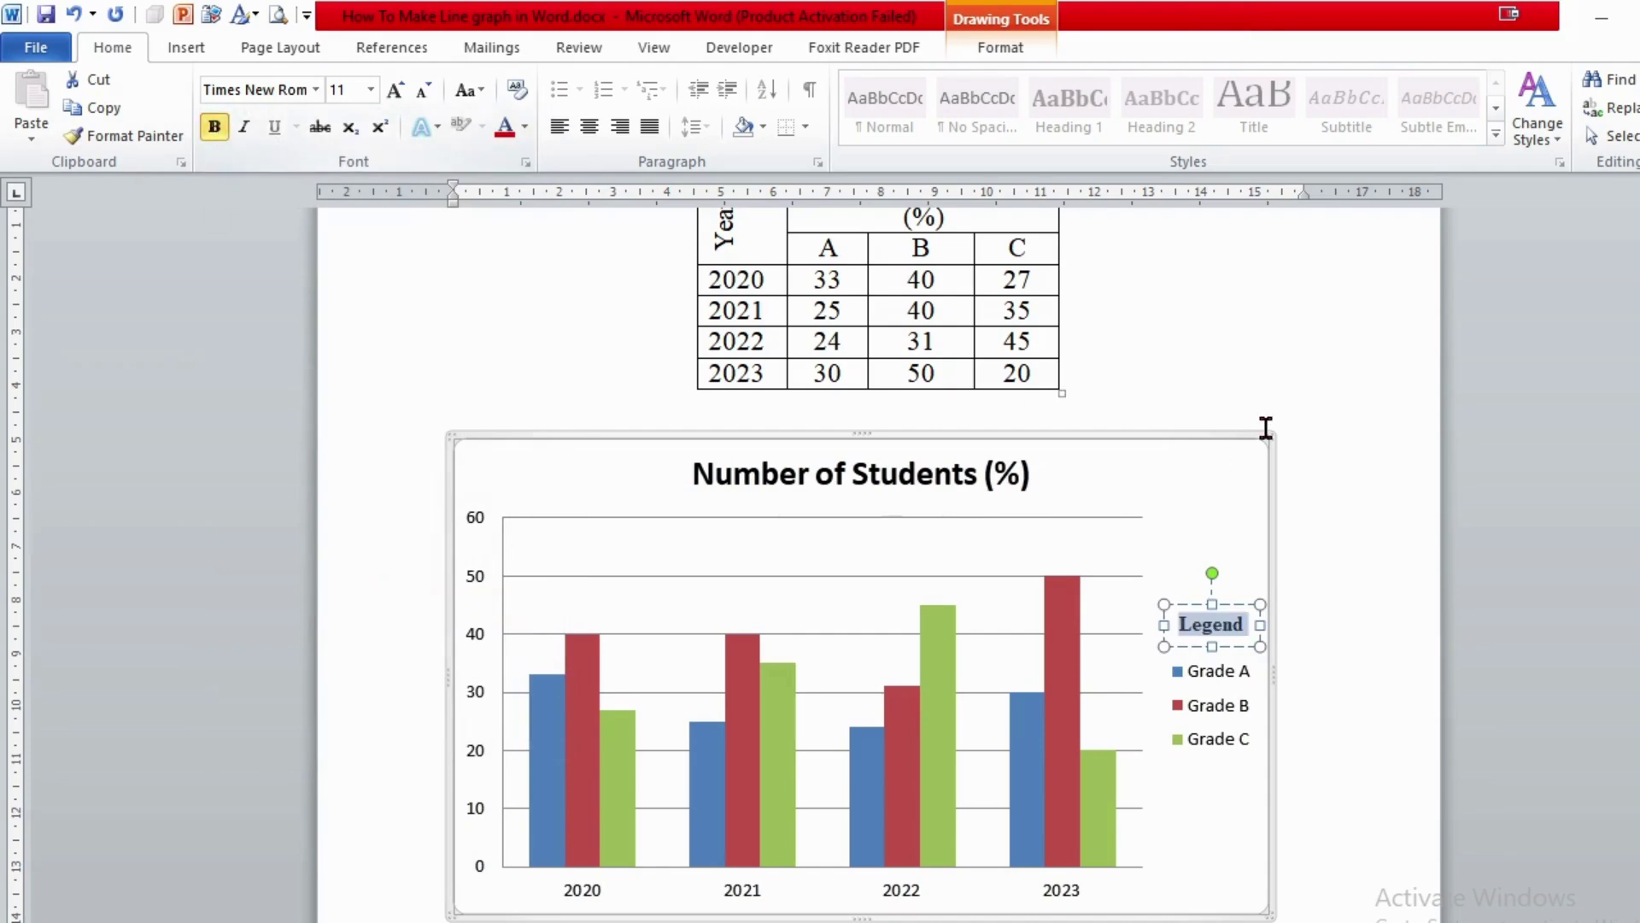
{"action": "left_click", "coordinate": [1366, 534]}
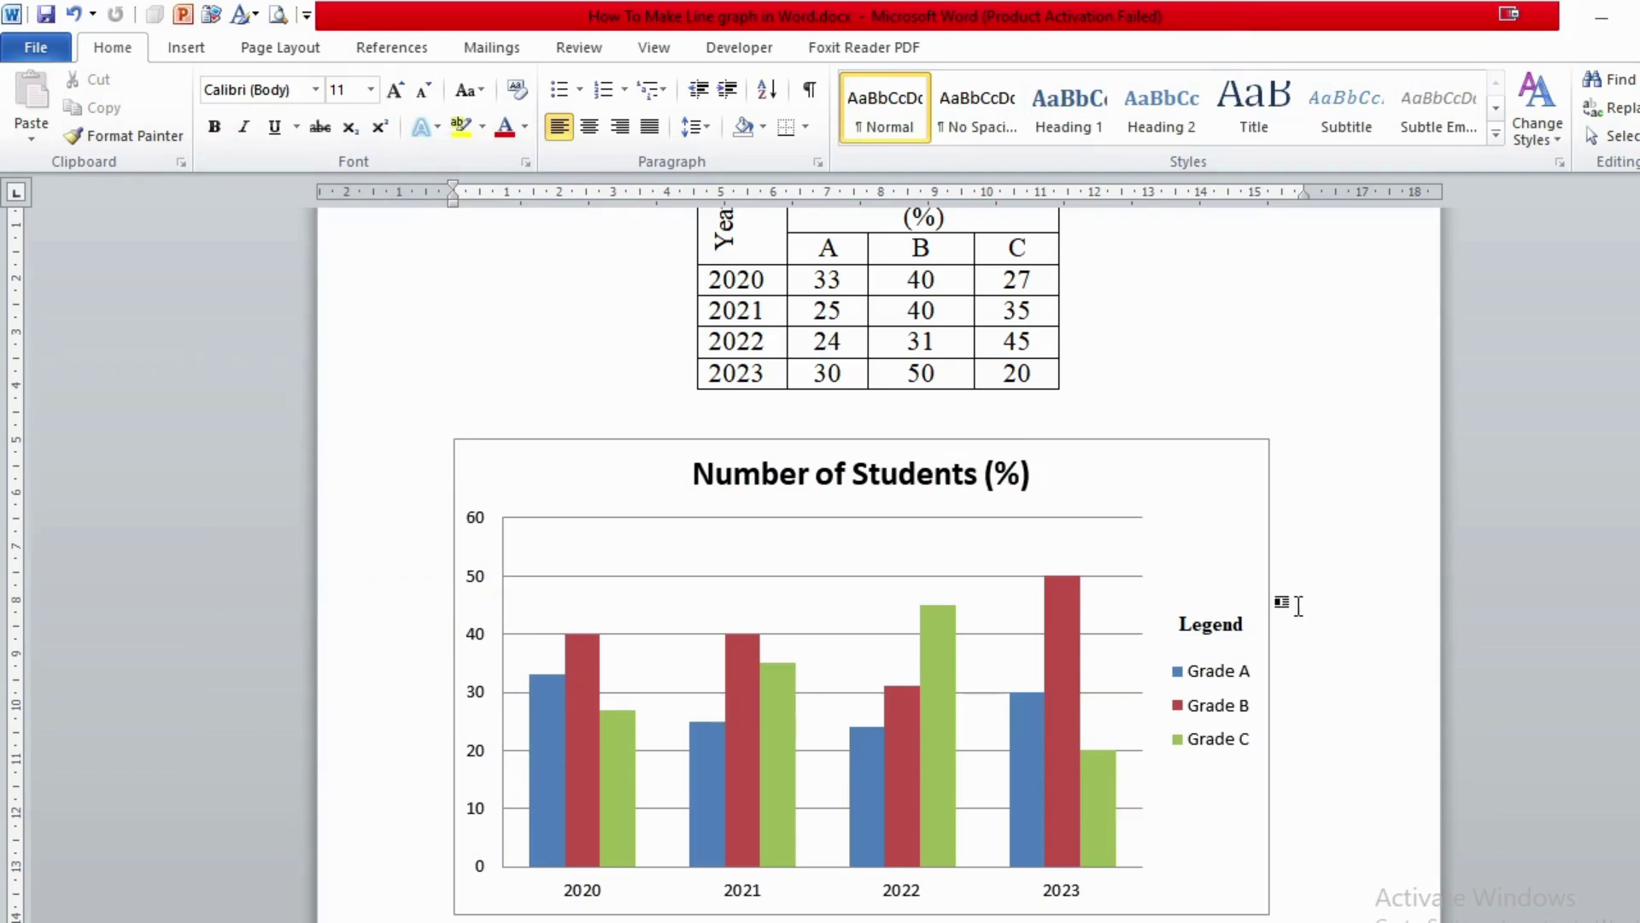